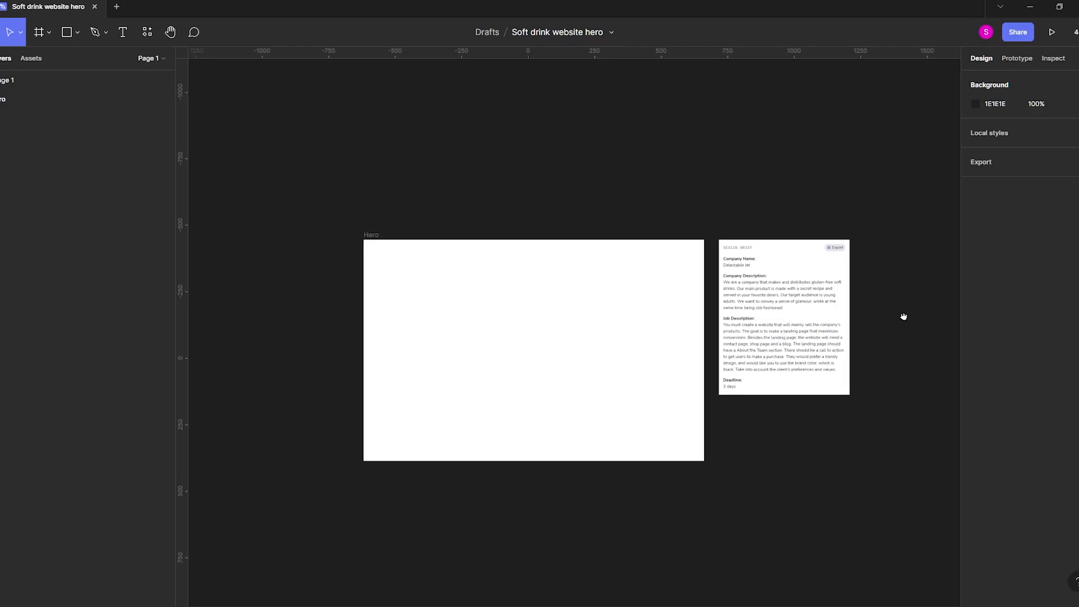
Draw a logo square with a thin bar in the Hero frame's upper-left corner, and copy the bar as three navigation placeholders at upper right.
key("r")
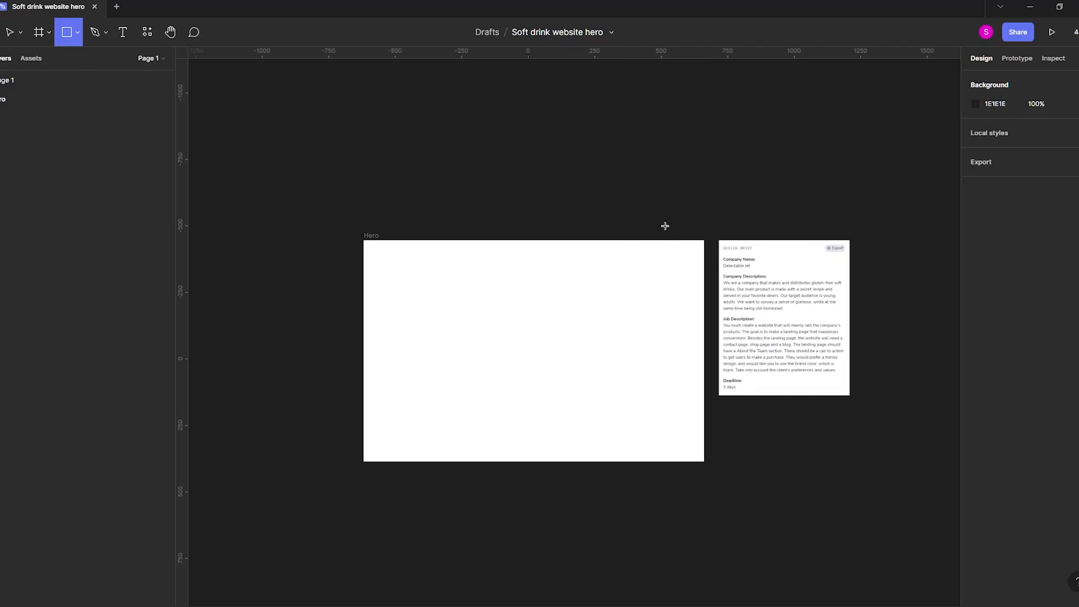
scroll(410, 282, "up", 5)
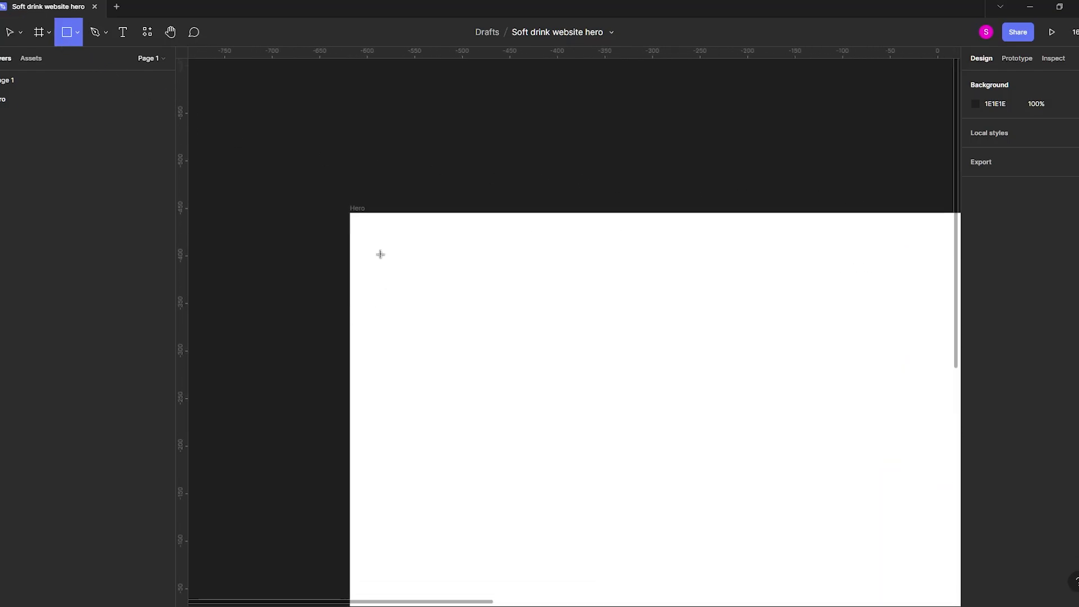
mouse_move(380, 254)
left_mouse_down()
mouse_move(425, 297)
mouse_move(453, 285)
mouse_move(449, 270)
mouse_move(512, 275)
left_mouse_up()
left_click(676, 209)
scroll(487, 176, "down", 5)
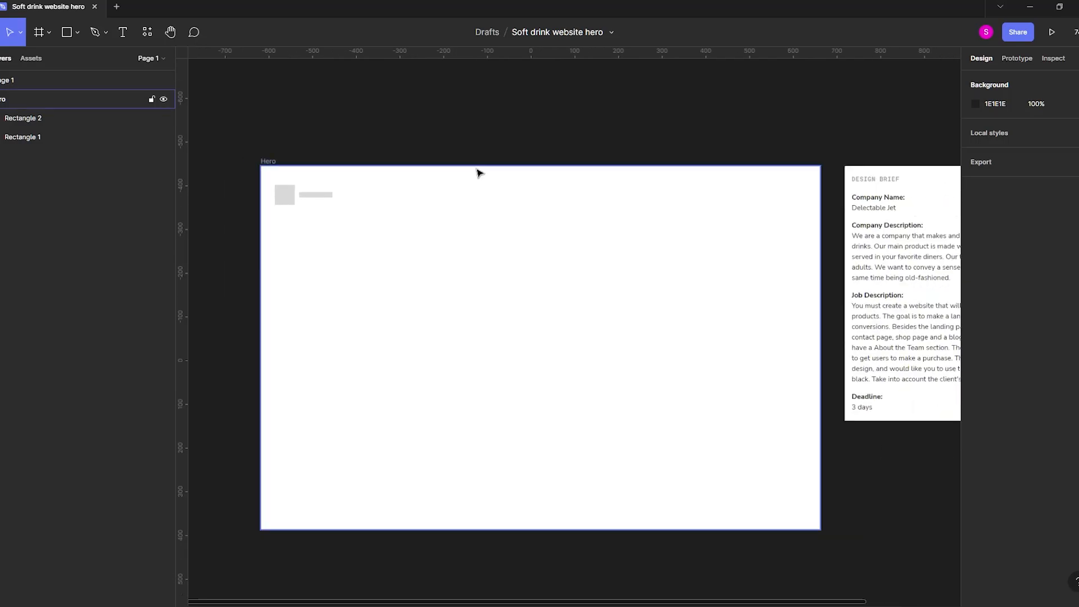
left_click_drag(309, 199, 686, 203)
left_click(670, 171)
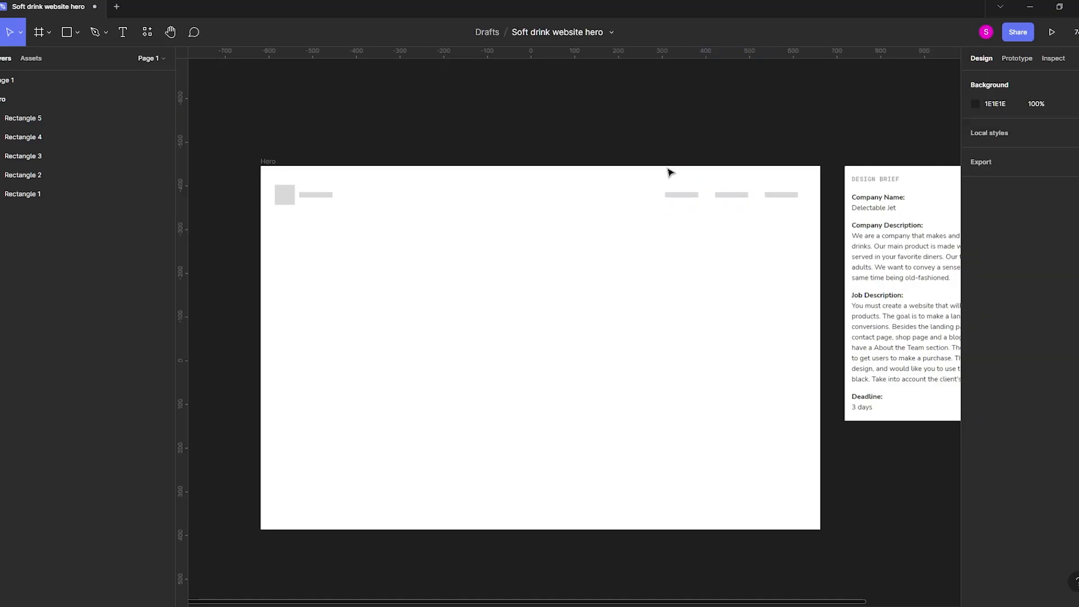
Draw a rectangle of about 375 × 661 px and centre it horizontally in the Hero frame at Y 106.
left_click_drag(649, 301, 706, 253)
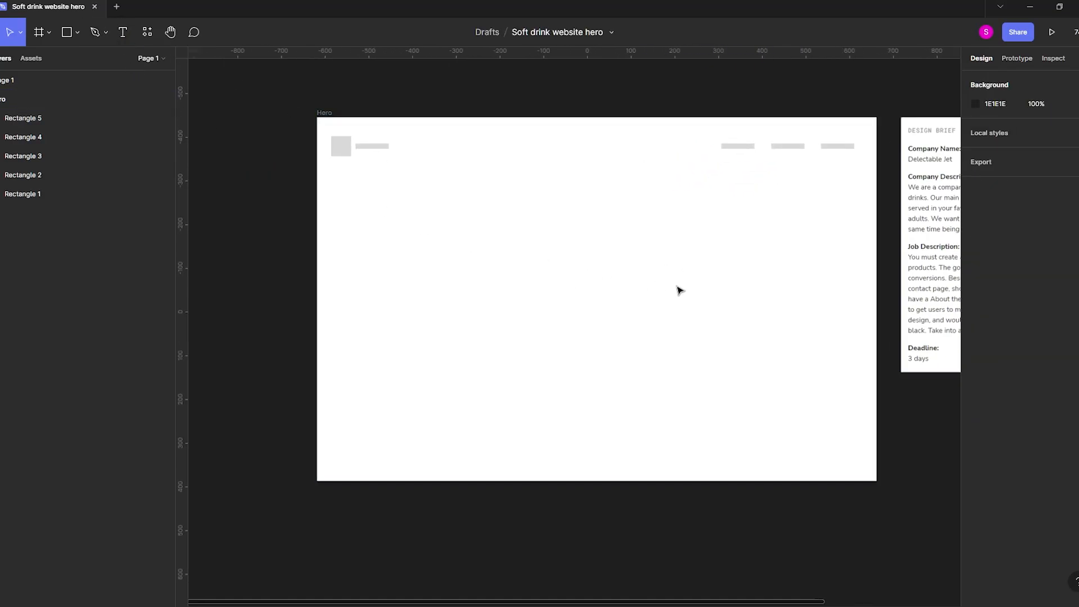
left_click_drag(674, 335, 606, 369)
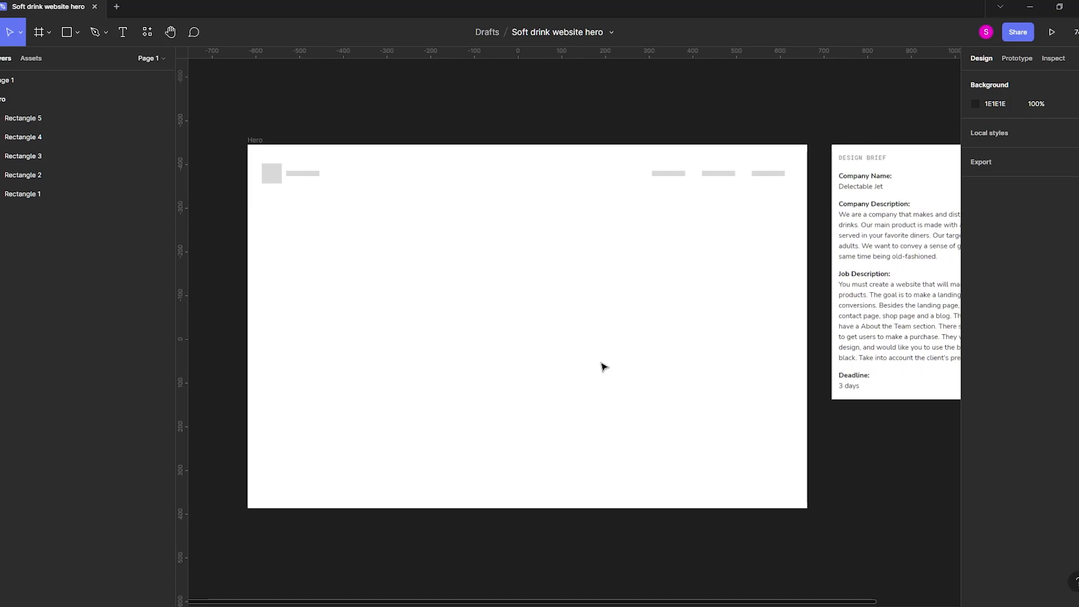
left_click(66, 32)
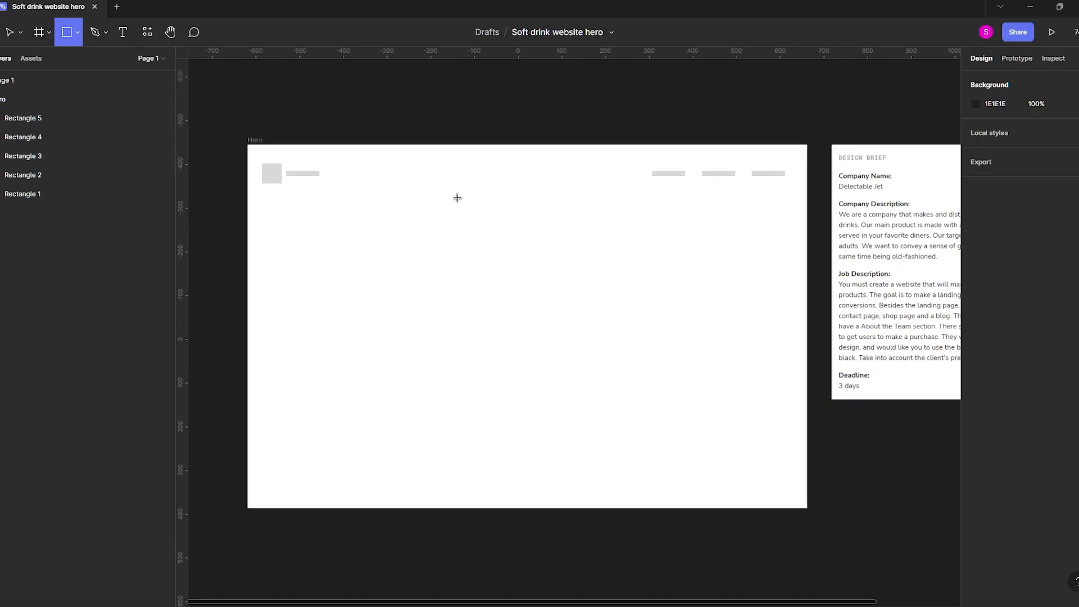
left_click_drag(456, 196, 619, 484)
left_click_drag(569, 353, 553, 341)
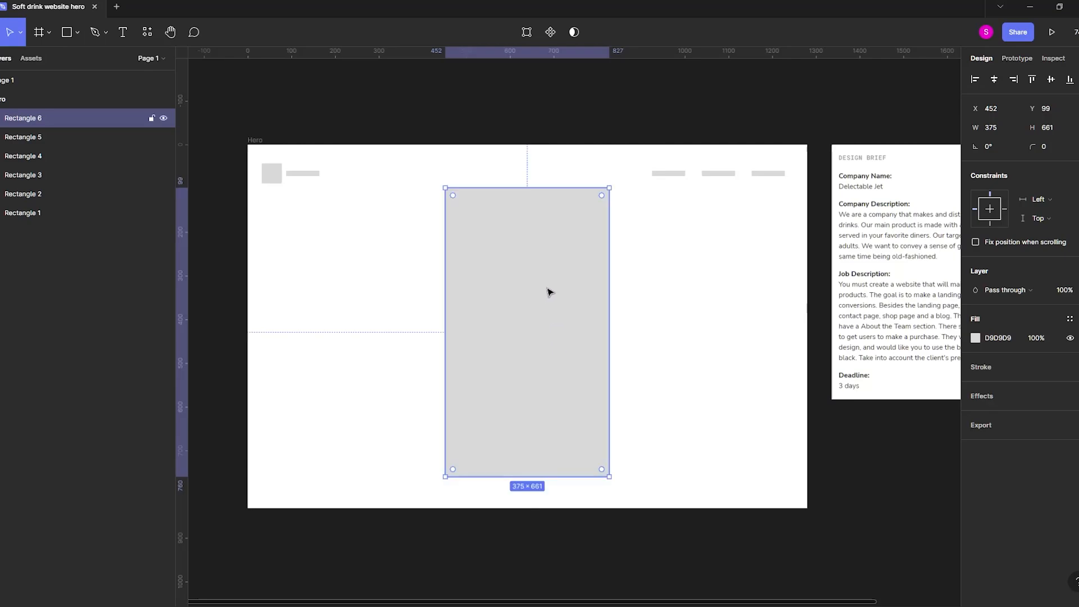
left_click_drag(550, 243, 551, 245)
left_click(415, 107)
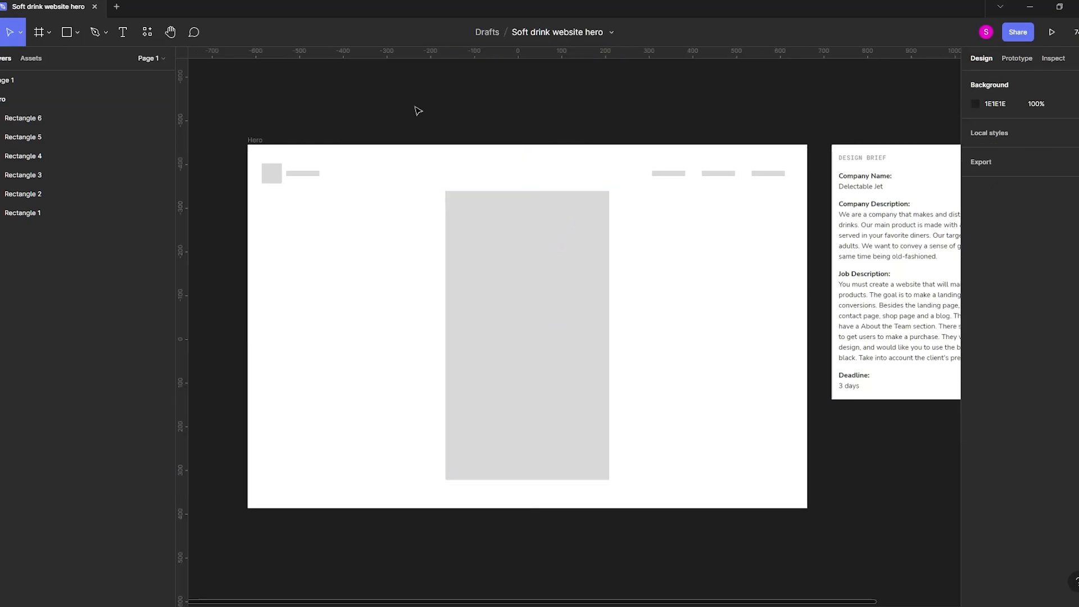
Draw three stacked horizontal text bars beside the large rectangle's right edge and send them behind it.
left_click(533, 289)
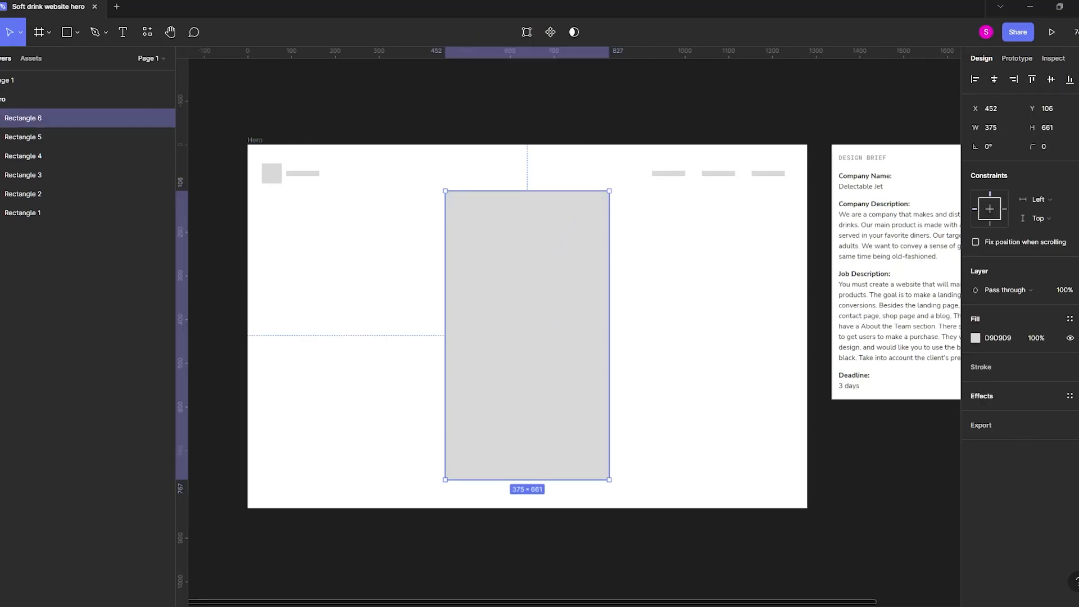
key("r")
mouse_move(638, 252)
left_mouse_down()
mouse_move(730, 278)
mouse_move(737, 262)
mouse_move(754, 265)
mouse_move(730, 277)
mouse_move(730, 293)
mouse_move(689, 279)
mouse_move(681, 291)
left_mouse_up()
left_click(726, 273, "shift")
left_click(724, 258, "shift")
key("[")
Add a drop shadow to the large rectangle with a blur of 80 and a reduced opacity.
left_click(587, 291)
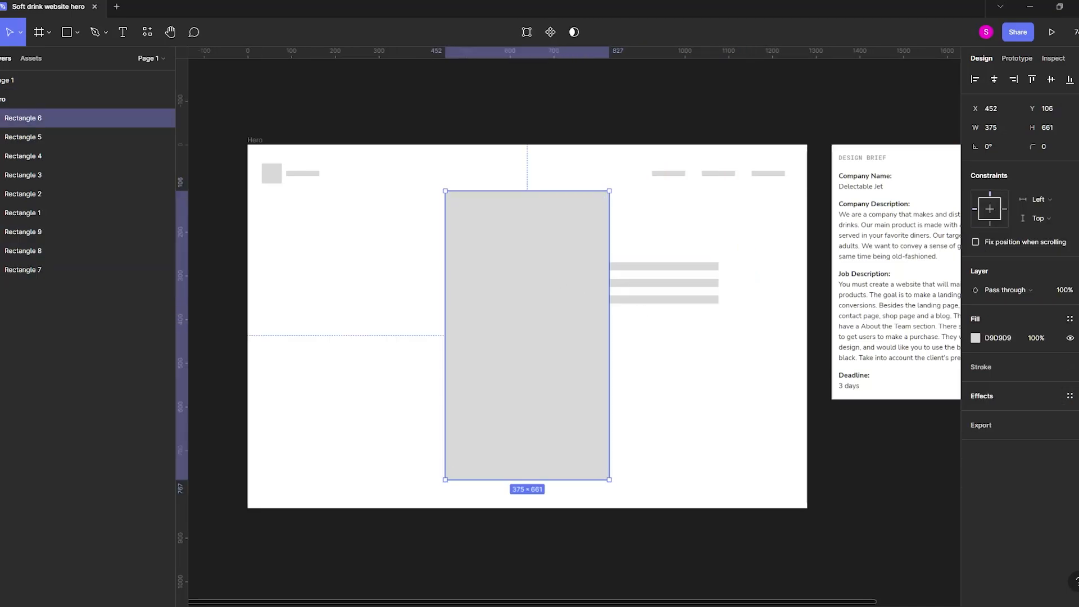
left_click(1032, 396)
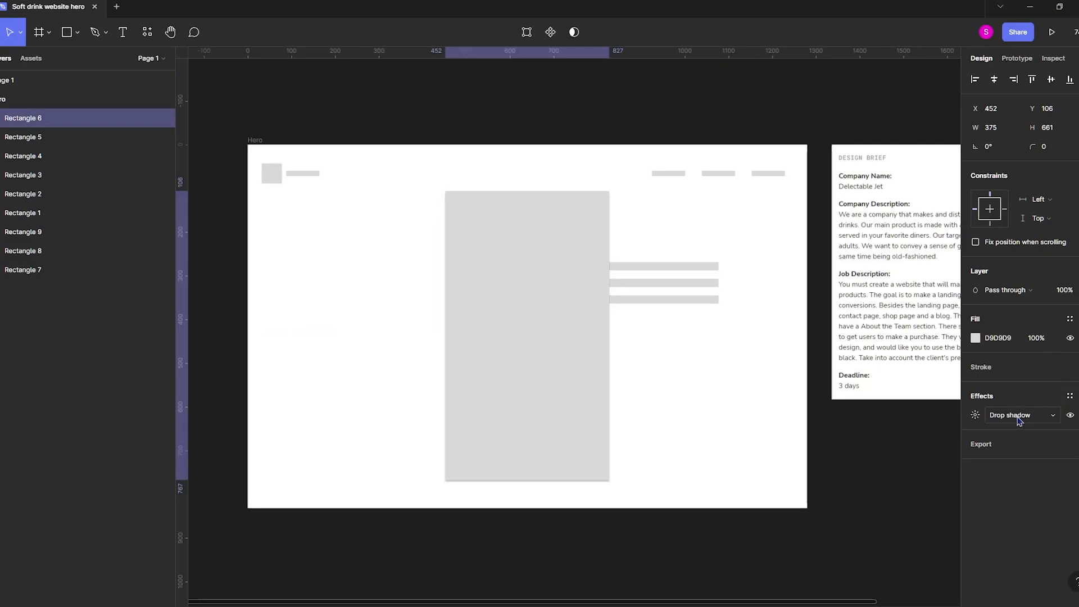
left_click(1019, 420)
left_click(1012, 414)
left_click(975, 415)
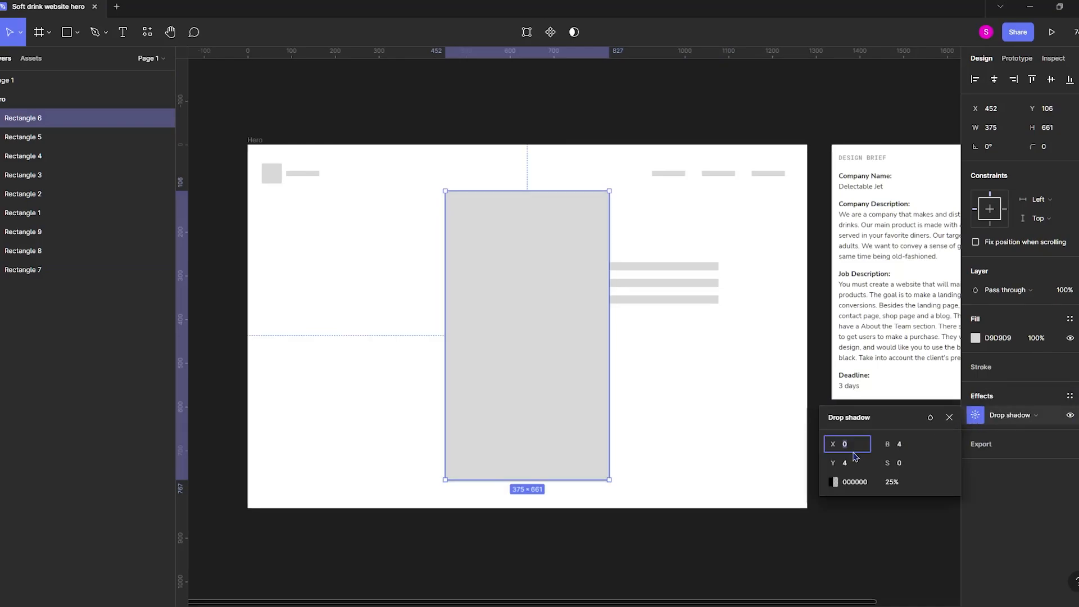
left_click_drag(888, 441, 518, 461)
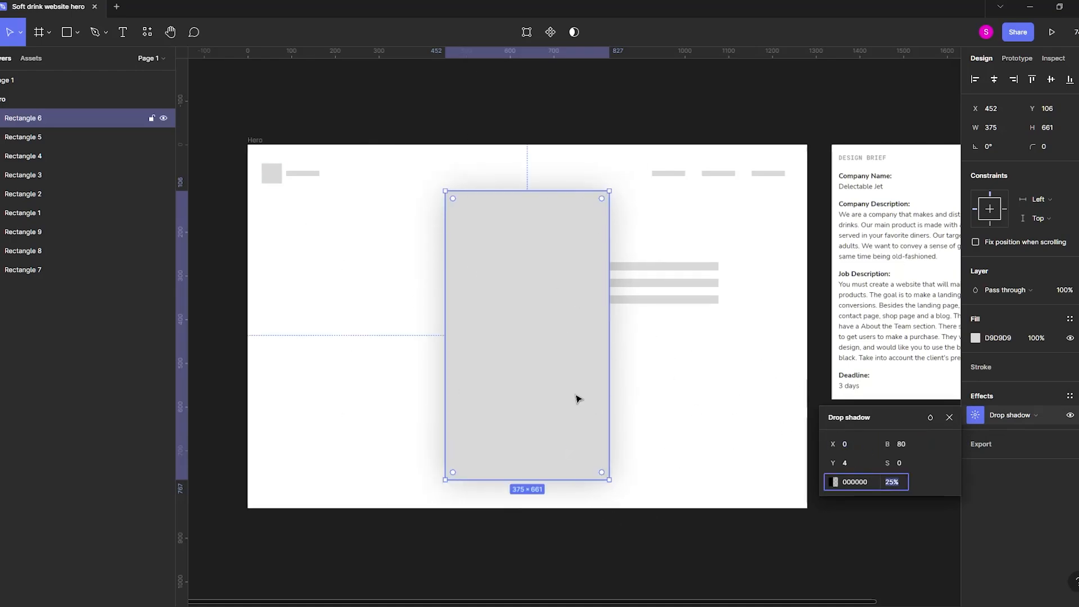
type("5")
key("Return")
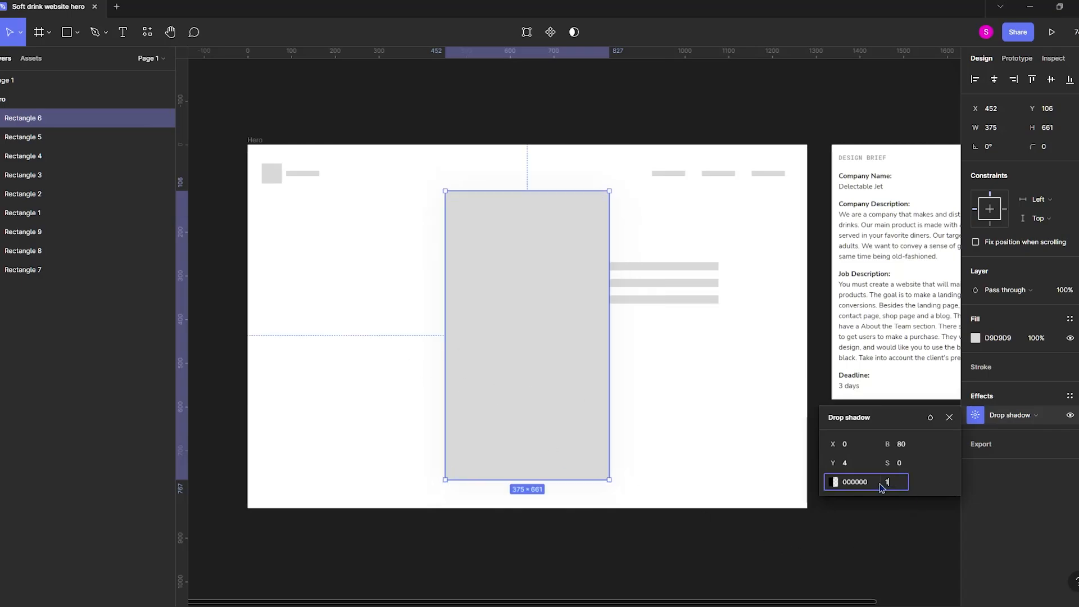
left_click(838, 585)
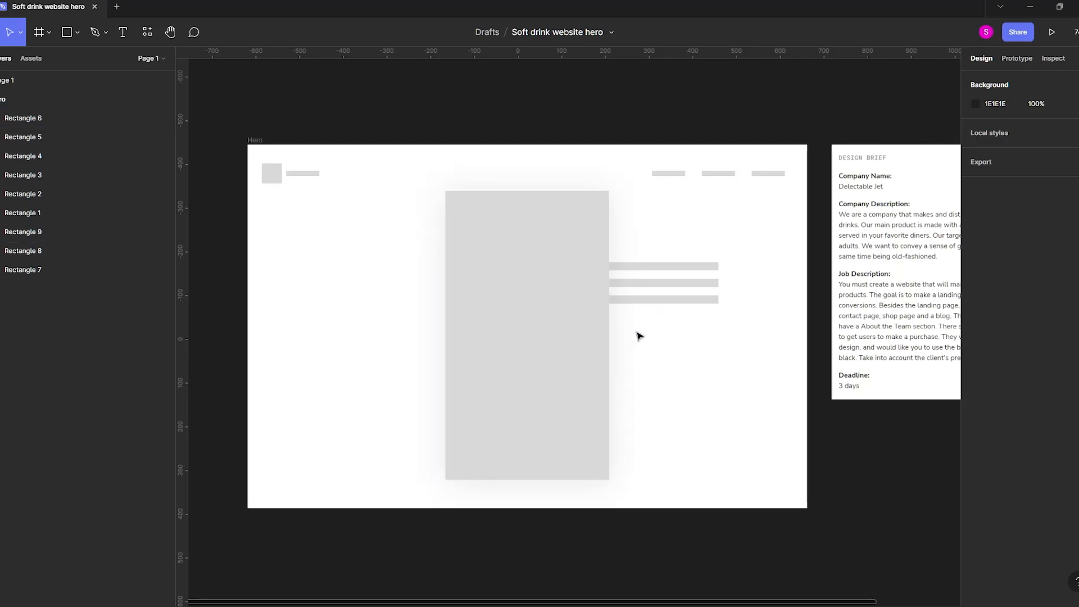
Enlarge the three bars beside the rectangle to about 345 px wide and duplicate the upper two onto the frame's left side.
left_click_drag(738, 367, 684, 235)
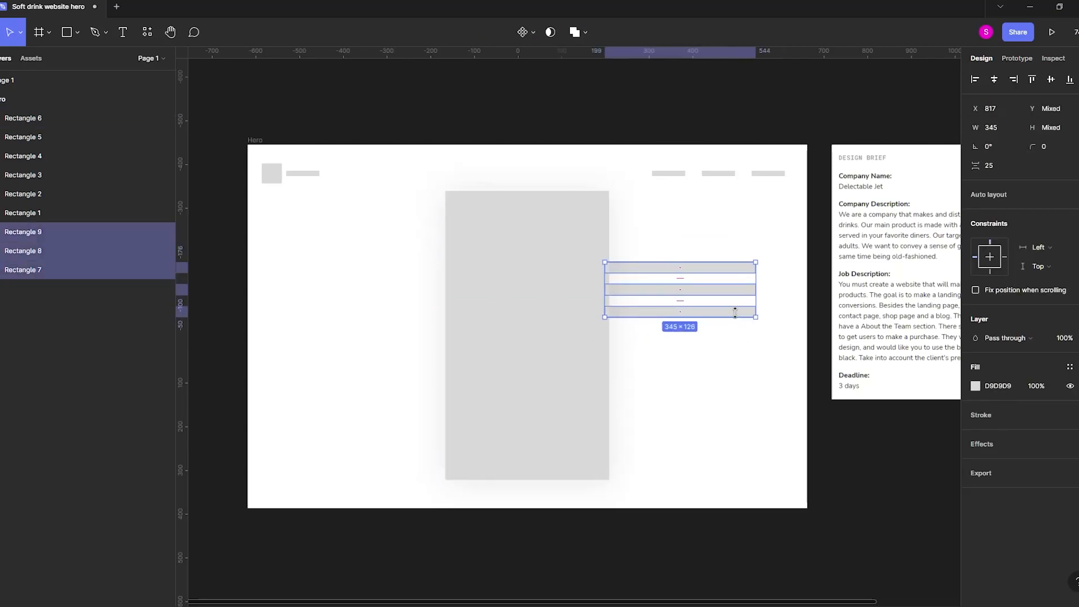
left_click(759, 369)
scroll(875, 511, "down", 3)
scroll(869, 504, "right", 1)
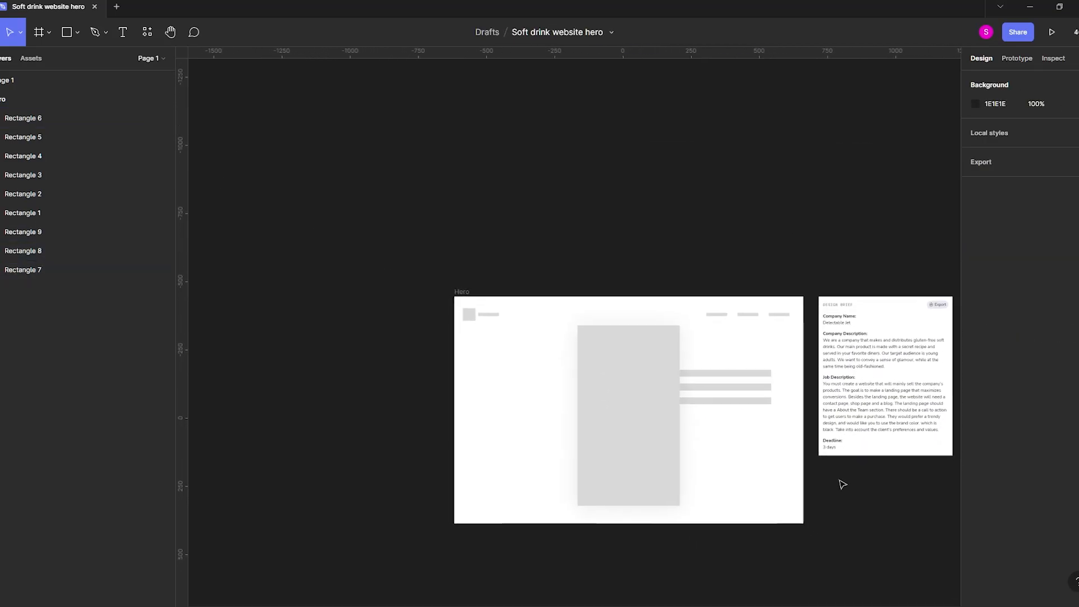
scroll(701, 435, "up", 1)
scroll(751, 459, "up", 1)
left_click(731, 370)
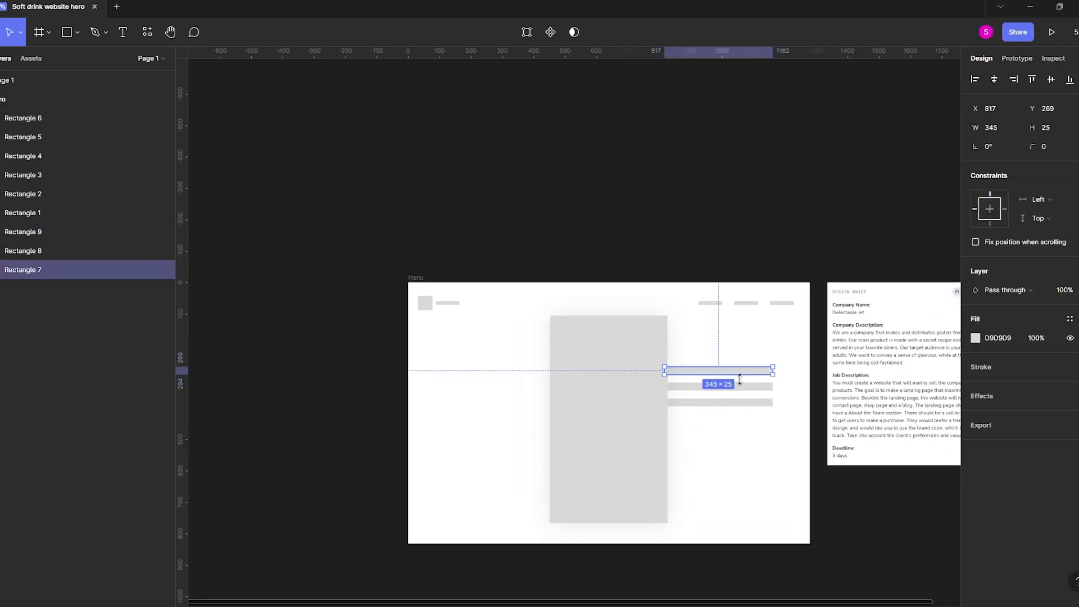
left_click(739, 386, "shift")
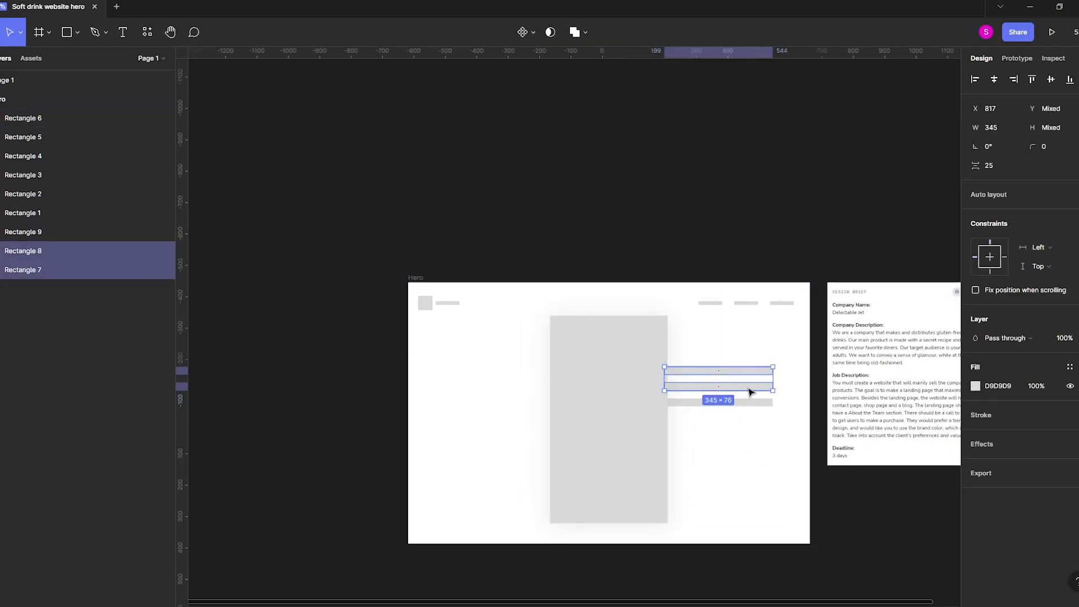
left_click_drag(750, 381, 502, 351)
left_click(619, 168)
Shift the two left bars slightly inward and move the three right bars outward to line up with the outermost navigation bar.
left_click_drag(587, 229, 564, 221)
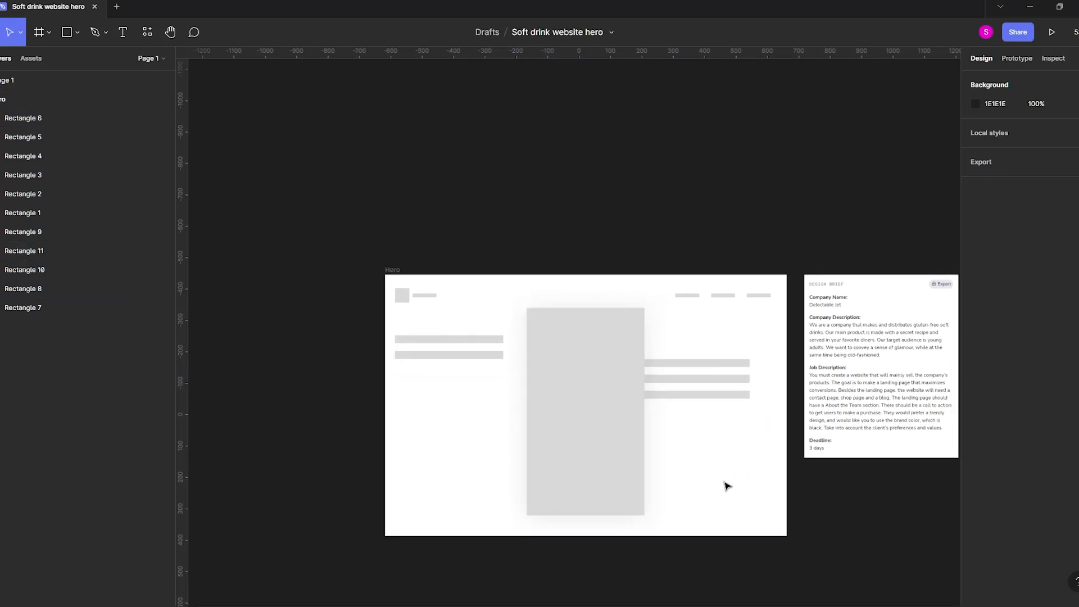
left_click_drag(808, 518, 794, 507)
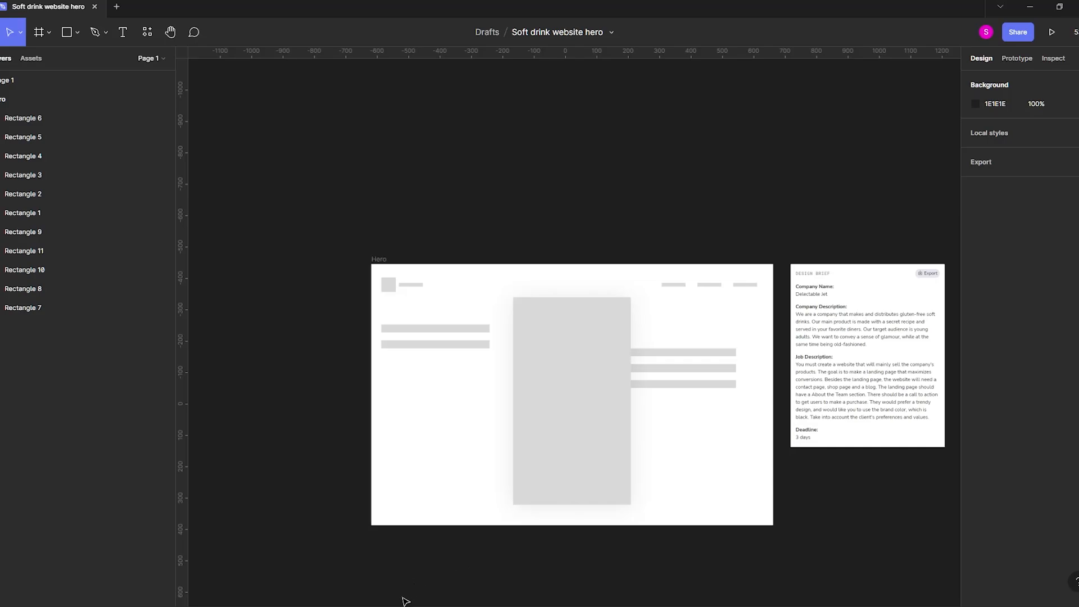
scroll(576, 448, "up", 2)
left_click_drag(348, 264, 427, 320)
mouse_move(408, 288)
left_mouse_down()
mouse_move(443, 289)
mouse_move(417, 288)
left_mouse_up()
left_click_drag(691, 295, 804, 379)
left_click_drag(734, 343, 762, 343)
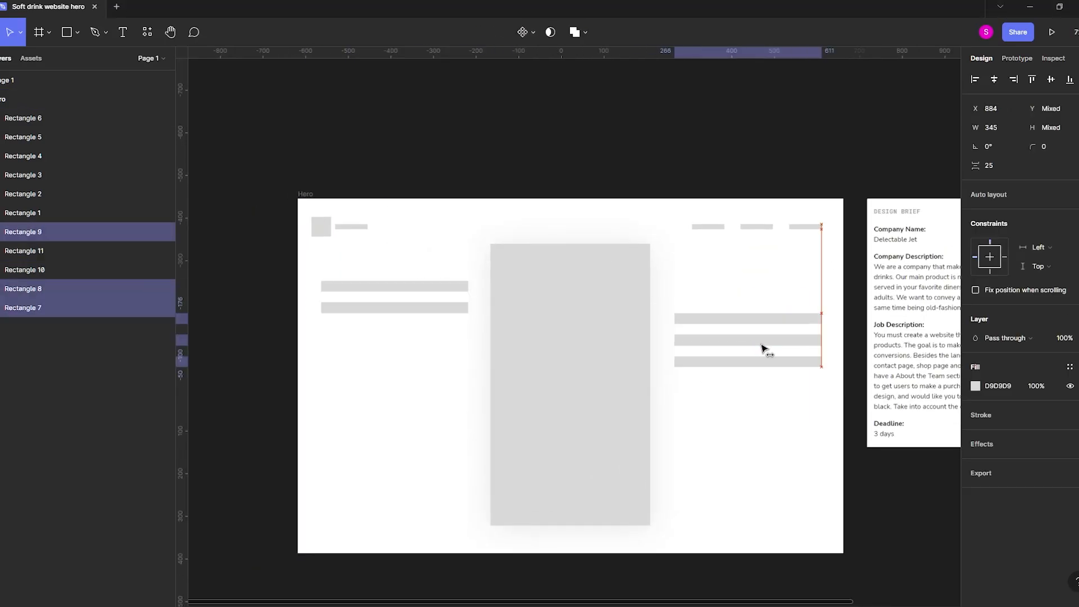
left_click(618, 326)
Tilt the large rectangle clockwise, rotate the three right bars to match, and place them against its right edge.
left_click_drag(652, 238, 682, 258)
left_click_drag(616, 337, 607, 336)
left_click_drag(804, 296, 726, 382)
left_click_drag(761, 343, 742, 378)
left_click_drag(809, 349, 814, 369)
left_click_drag(755, 380, 743, 380)
left_click_drag(585, 416, 624, 434)
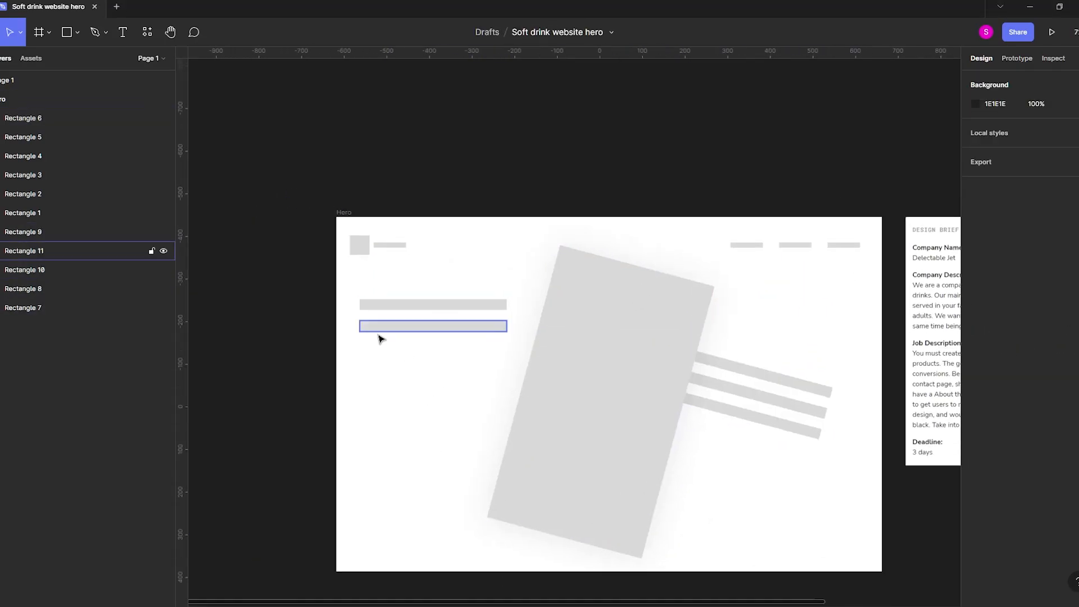
Place two short thin placeholder bars along the Hero frame's bottom edge, one near each lower corner.
left_click_drag(376, 329, 375, 540)
scroll(379, 522, "up", 2)
left_click_drag(657, 418, 562, 425)
left_click_drag(320, 499, 772, 498)
left_click(906, 531)
Lengthen the tilted rectangle so it extends past the Hero frame's bottom edge.
scroll(906, 530, "up", 1)
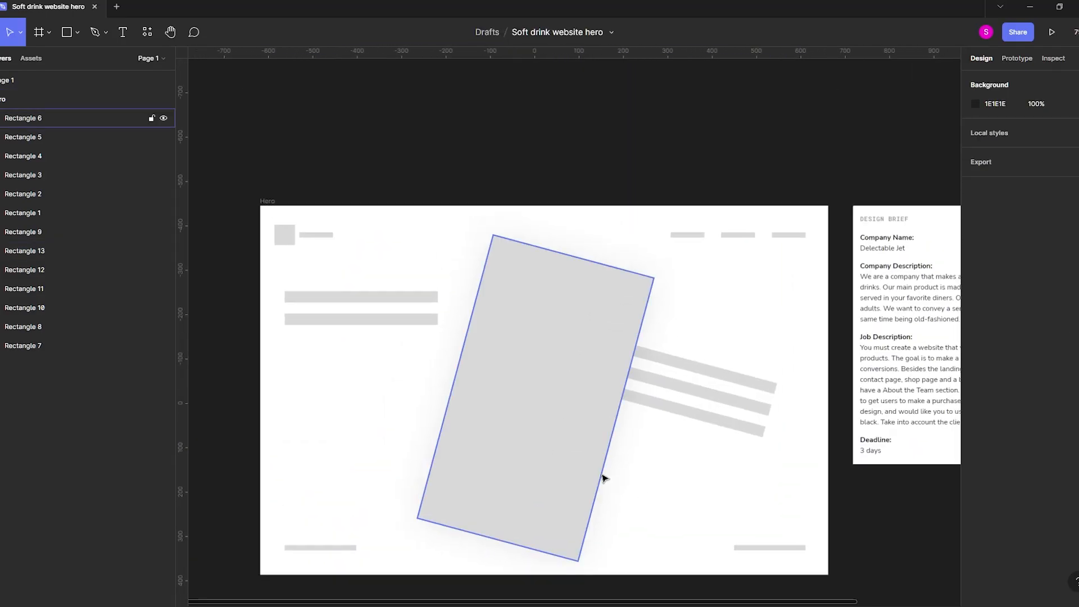
left_click(602, 478)
left_click_drag(498, 542, 487, 581)
left_click(836, 532)
Add the heading "A Drink for everyone & everywhere!" over the left bars in Montserrat at size 33.
scroll(526, 315, "up", 3)
key("t")
left_click(387, 370)
left_click_drag(922, 405, 812, 339)
left_click(988, 338)
type("Montserrat")
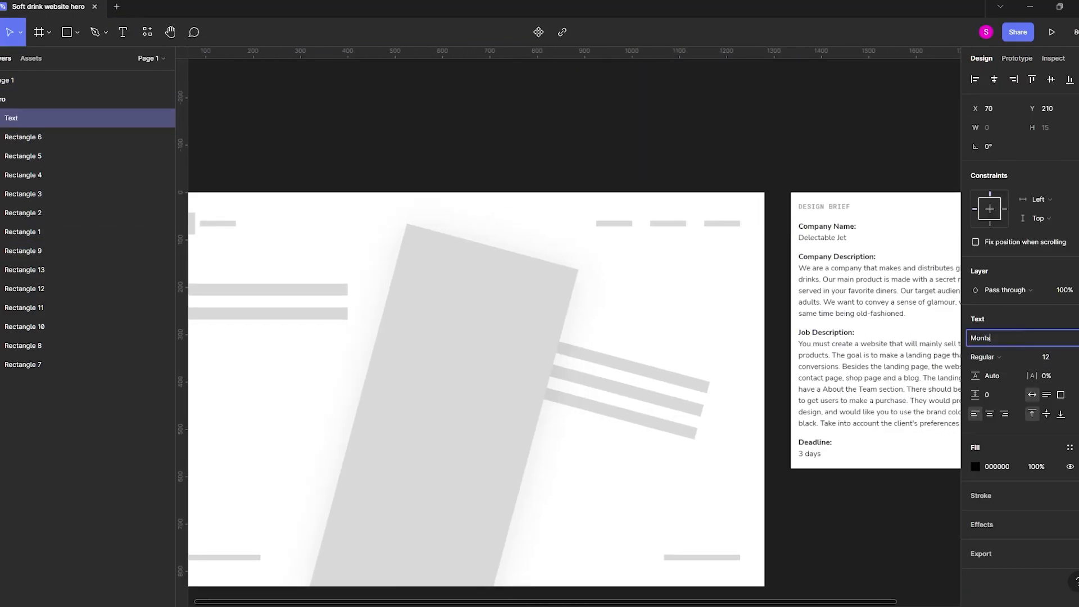
key("Return")
type("A Drink for everyone & everywhere!")
key("ctrl+shift+period")
key("ctrl+shift+period")
key("ctrl+shift+period")
key("ctrl+shift+period")
key("ctrl+shift+period")
key("ctrl+shift+period")
key("ctrl+shift+period")
key("ctrl+shift+period")
key("ctrl+shift+period")
key("ctrl+shift+period")
key("ctrl+shift+period")
key("ctrl+shift+period")
key("ctrl+shift+period")
key("ctrl+shift+period")
key("ctrl+shift+period")
key("ctrl+shift+period")
key("ctrl+shift+period")
key("ctrl+shift+period")
key("ctrl+shift+period")
key("ctrl+shift+period")
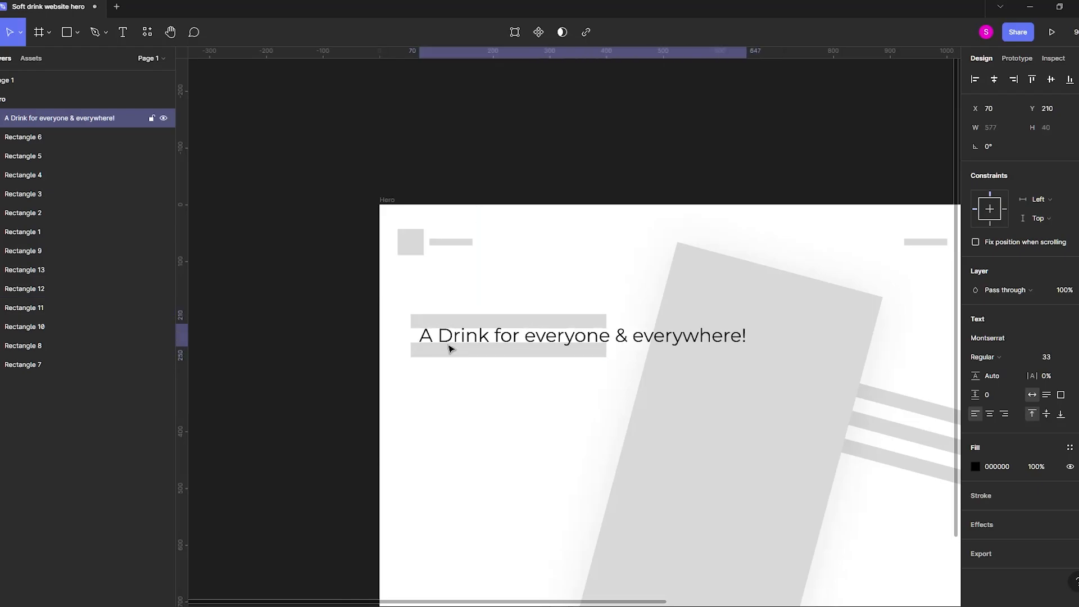
Align the heading with the left bars, narrow its text box to 385 px, and delete the two bars behind it.
left_click_drag(500, 339, 495, 320)
left_click_drag(783, 318, 629, 320)
left_click(598, 354)
key("Delete")
Set the heading to ExtraBold at size 63 and widen its text box until it wraps onto two lines.
scroll(429, 285, "down", 3)
left_click(438, 309)
left_click(1050, 356)
type("64")
key("Return")
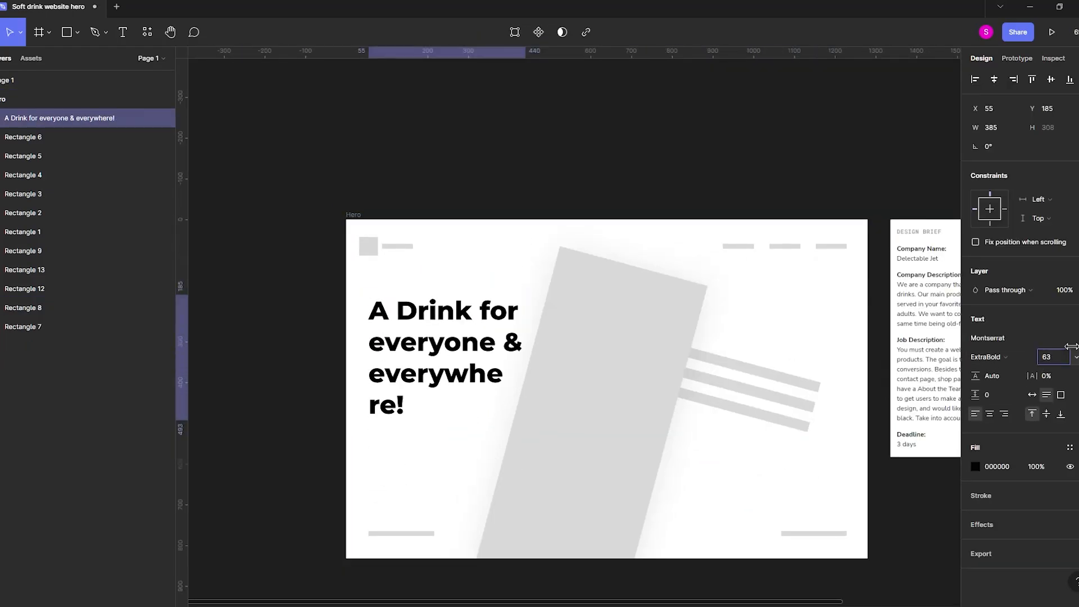
left_click_drag(530, 314, 673, 313)
left_click(743, 469)
Duplicate the heading near the navigation placeholders and turn the copy into Regular size 16 text with auto width.
left_click_drag(742, 469, 642, 448)
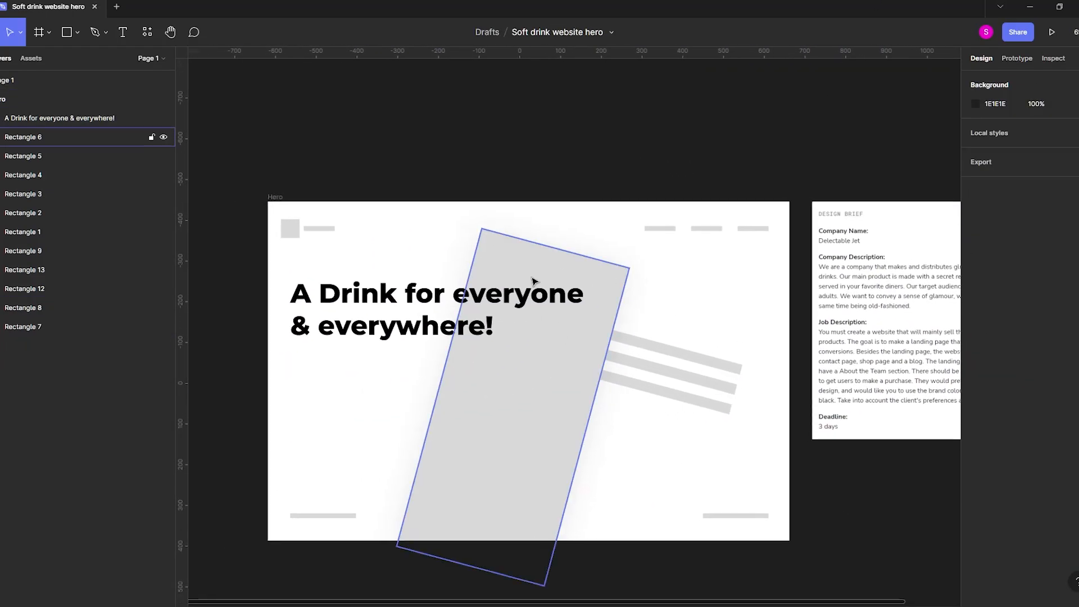
left_click_drag(424, 300, 612, 243, "alt")
key("ctrl+shift+comma")
key("ctrl+shift+comma")
key("ctrl+shift+comma")
key("ctrl+shift+comma")
key("ctrl+shift+comma")
key("ctrl+shift+comma")
key("ctrl+shift+comma")
key("ctrl+shift+comma")
key("ctrl+shift+comma")
key("ctrl+shift+comma")
key("ctrl+shift+comma")
key("ctrl+shift+comma")
key("ctrl+shift+comma")
key("ctrl+shift+comma")
key("ctrl+shift+comma")
key("ctrl+shift+comma")
key("ctrl+shift+comma")
key("ctrl+shift+comma")
key("ctrl+shift+comma")
key("ctrl+shift+comma")
scroll(618, 242, "up", 3)
left_click(1032, 395)
scroll(749, 344, "up", 4)
Change the small text copy to "Contact us" and create matching navigation labels reading "Home" and "About".
double_click(753, 350)
key("BackSpace")
left_click_drag(415, 342, 561, 354)
type("Contact us")
left_click_drag(562, 354, 358, 354, "alt")
double_click(352, 358)
type("Home")
double_click(663, 354)
type("About")
Move the three navigation labels to the right end of the placeholder bars and delete those bars.
left_click(443, 354, "shift")
left_click(877, 354, "shift")
scroll(559, 376, "down", 3)
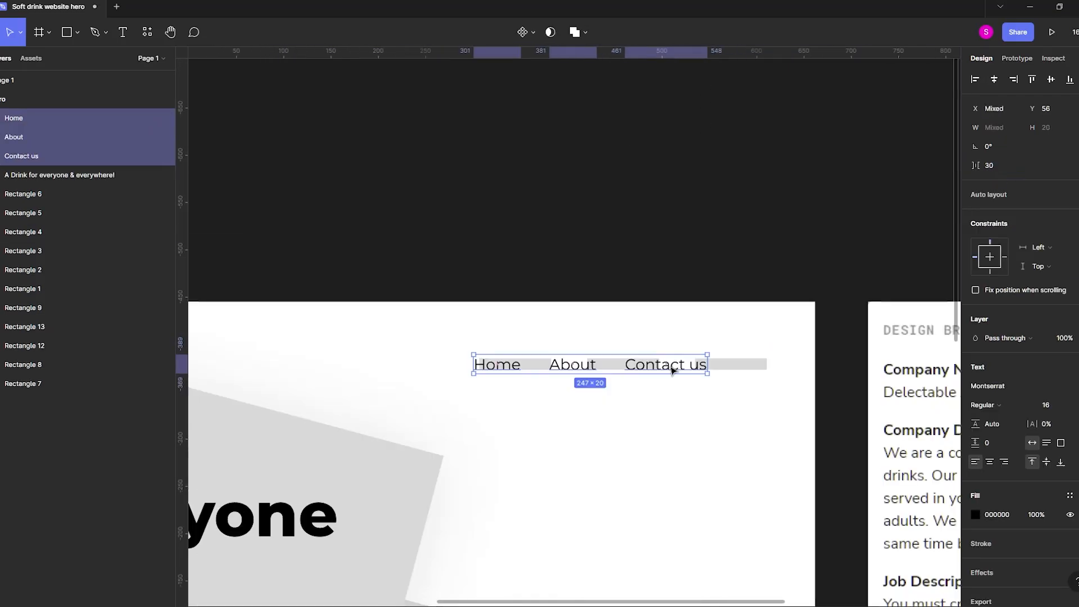
left_click_drag(672, 368, 731, 368)
left_click(506, 364)
key("Delete")
Place a 100 × 100 px placeholder square below the heading.
scroll(511, 125, "down", 3)
scroll(641, 443, "down", 1)
scroll(432, 196, "down", 1)
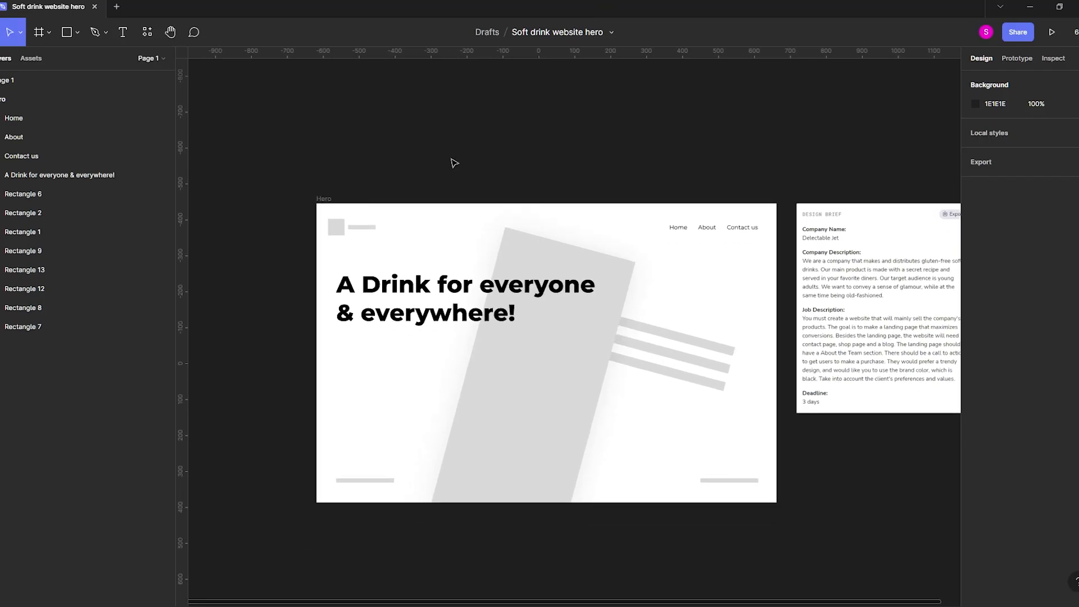
key("r")
left_click_drag(365, 360, 401, 396)
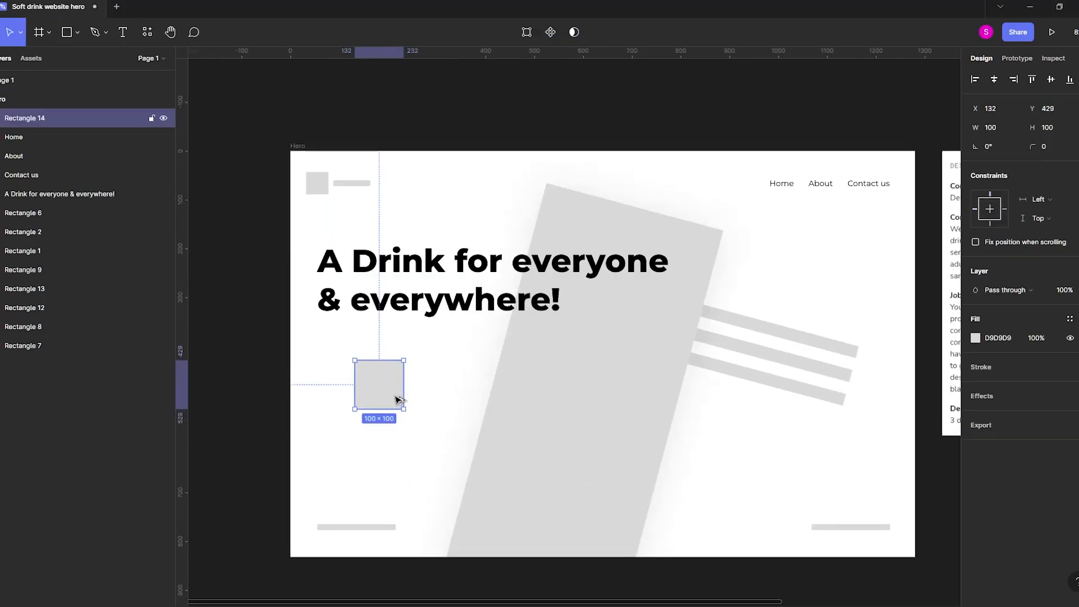
left_click(275, 396)
Duplicate the Hero frame directly below the original as "Hero - Design".
scroll(788, 498, "right", 2)
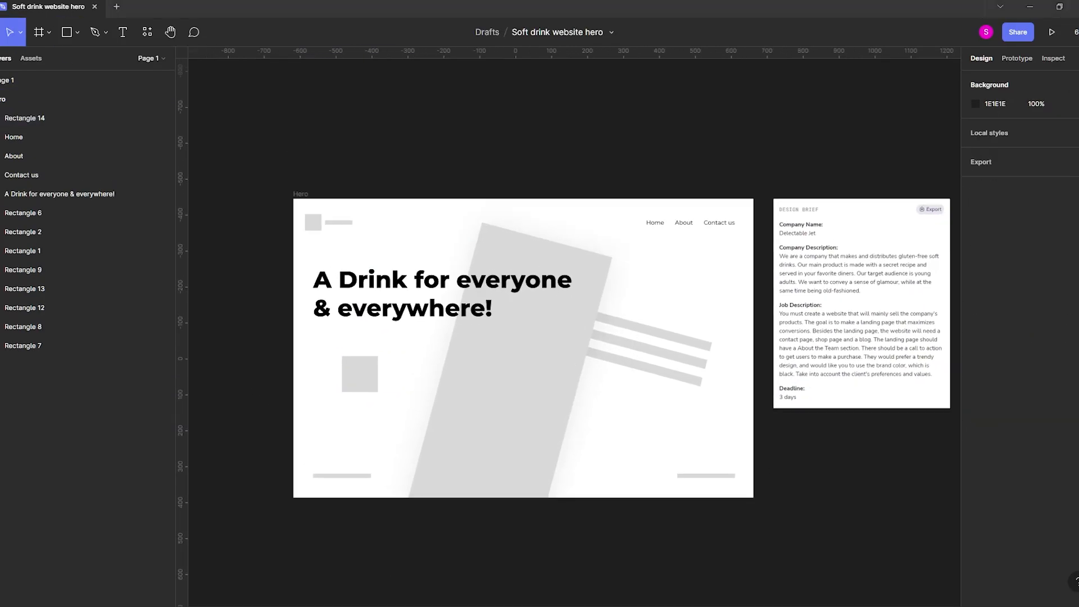
left_click(299, 194)
left_click_drag(299, 195, 329, 422)
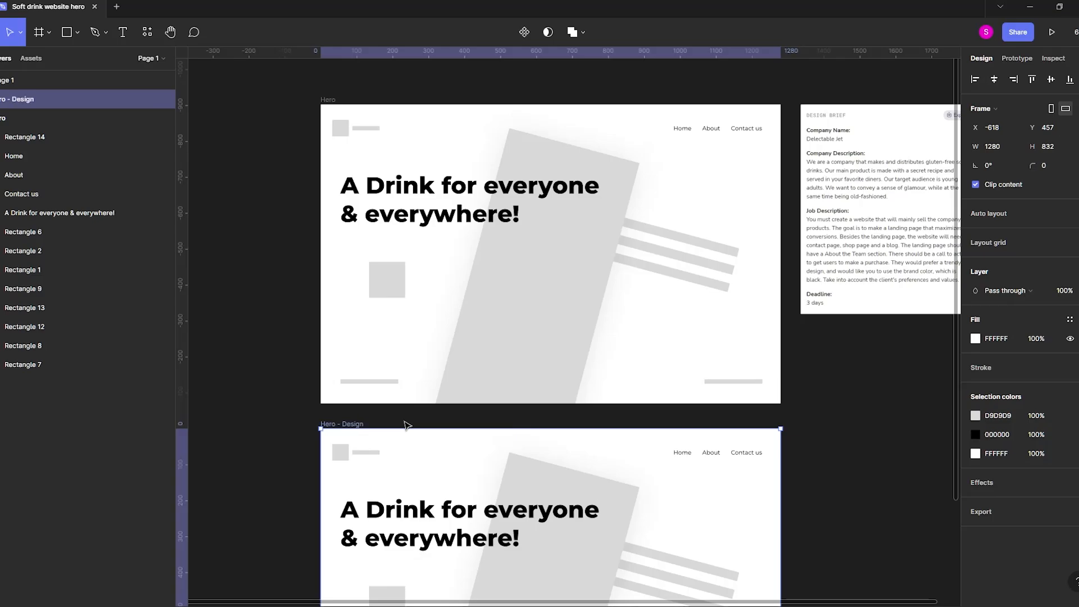
Open the Unsplash plugin beside the Hero - Design frame and search it for "Drink Bottle".
left_click_drag(526, 481, 533, 303)
left_click_drag(825, 365, 762, 348)
left_click(735, 343)
right_click(773, 372)
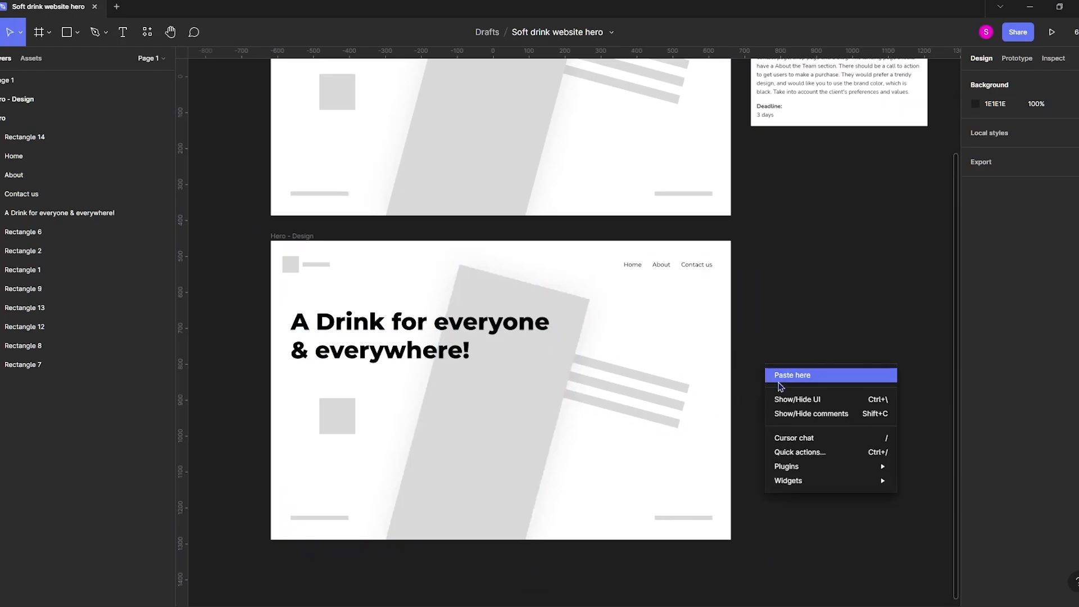
mouse_move(849, 468)
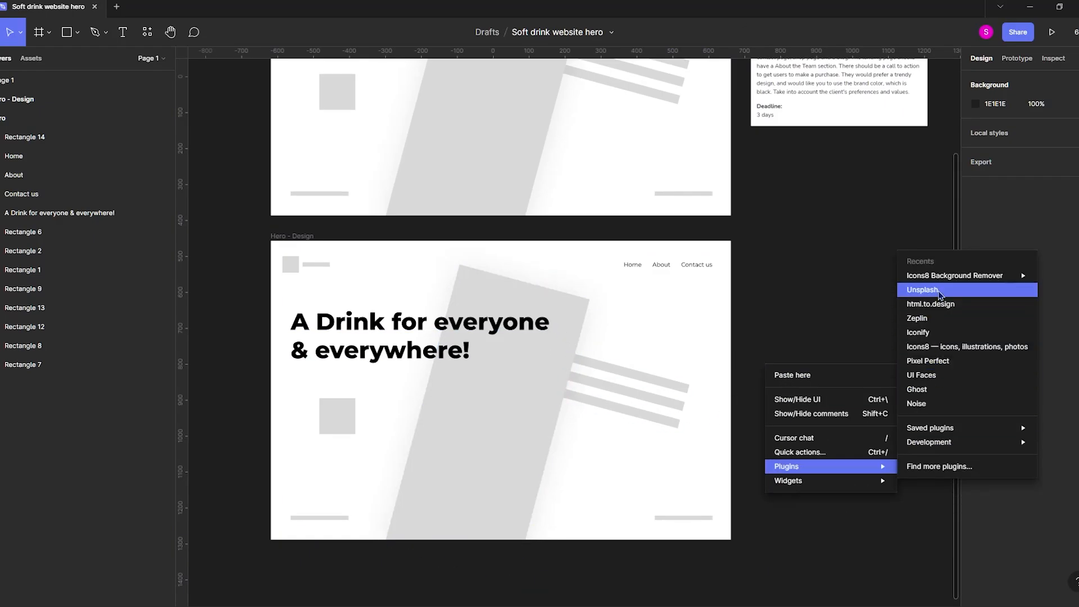
left_click(940, 293)
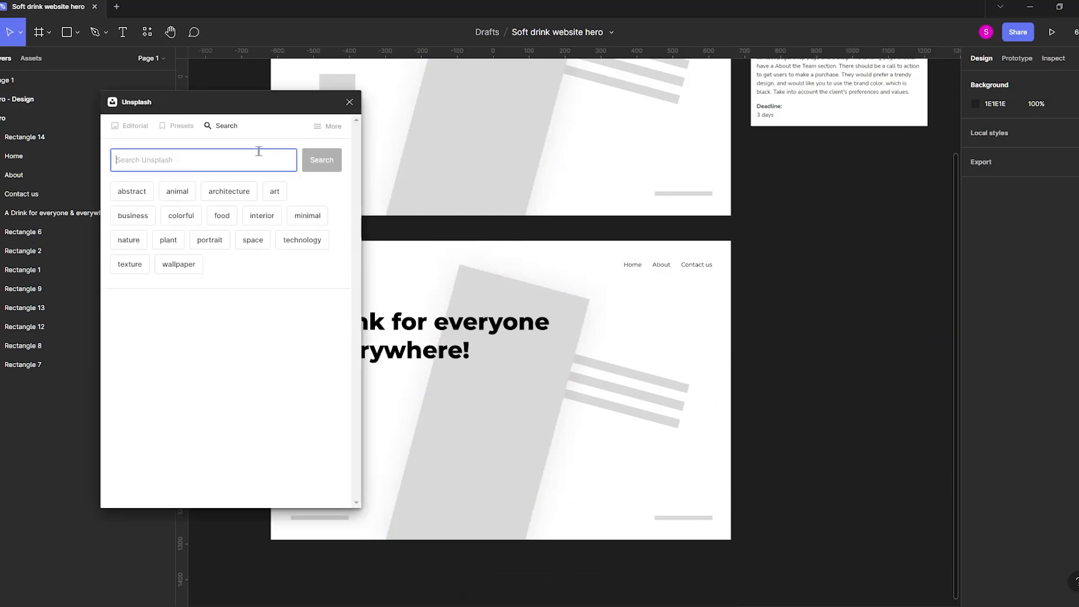
type("Bott")
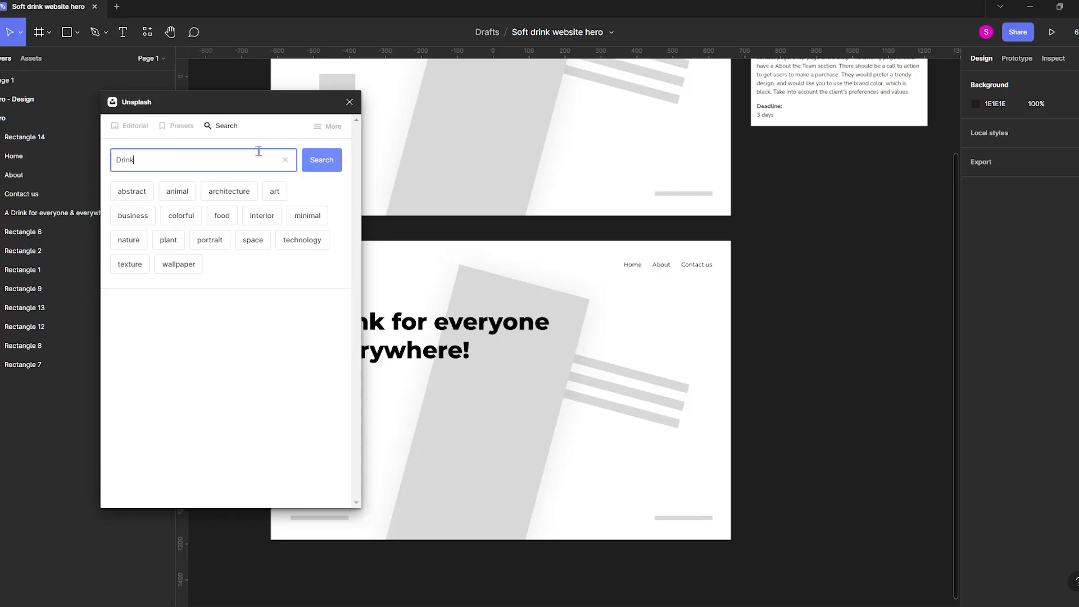
type("le")
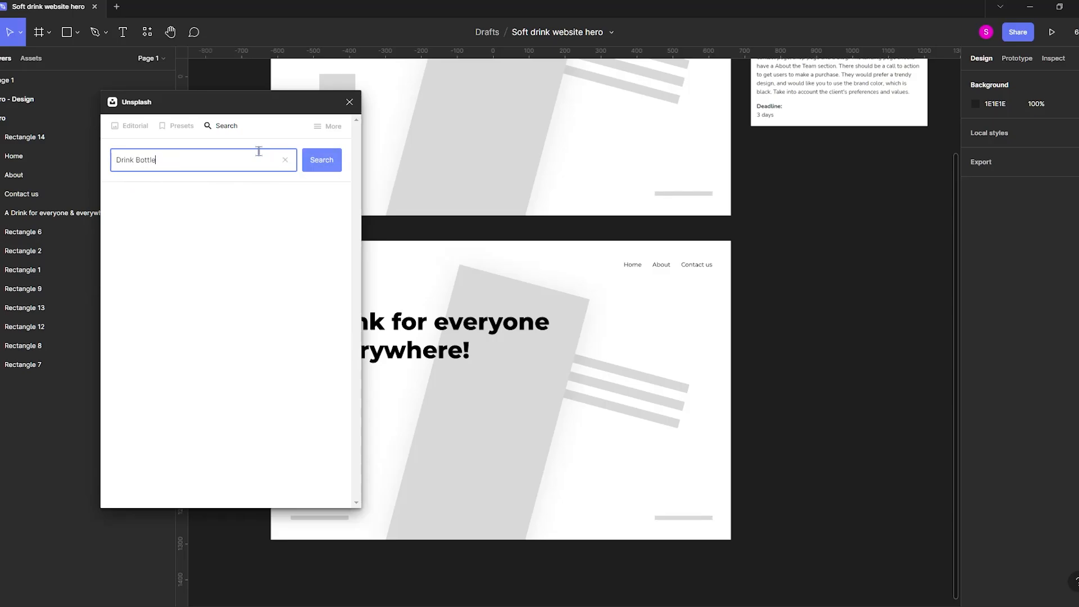
left_click(322, 160)
scroll(209, 262, "down", 10)
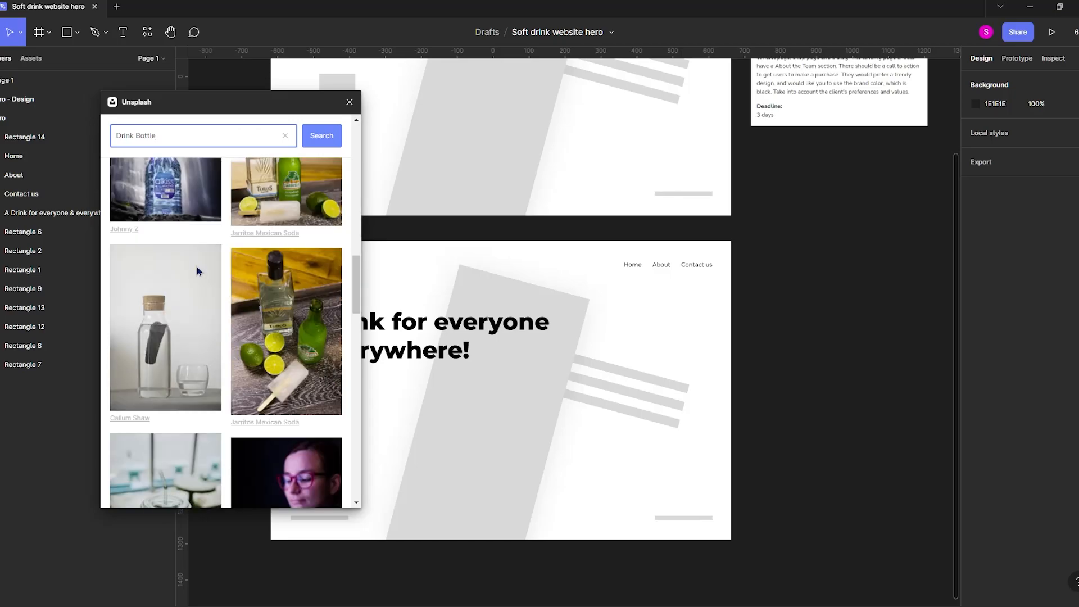
scroll(196, 281, "down", 20)
Refine the image search to "soft Drink Bottle", insert the green Heineken bottle photo, and close the plugin.
left_click(117, 136)
type("soft")
key("Return")
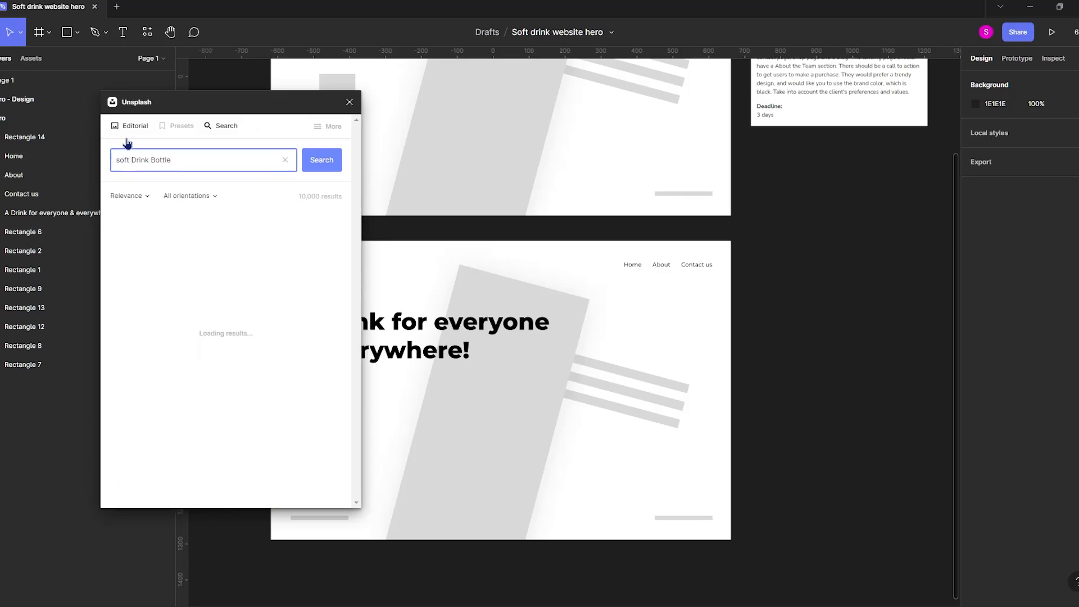
scroll(272, 256, "down", 8)
left_click(283, 260)
scroll(198, 329, "down", 15)
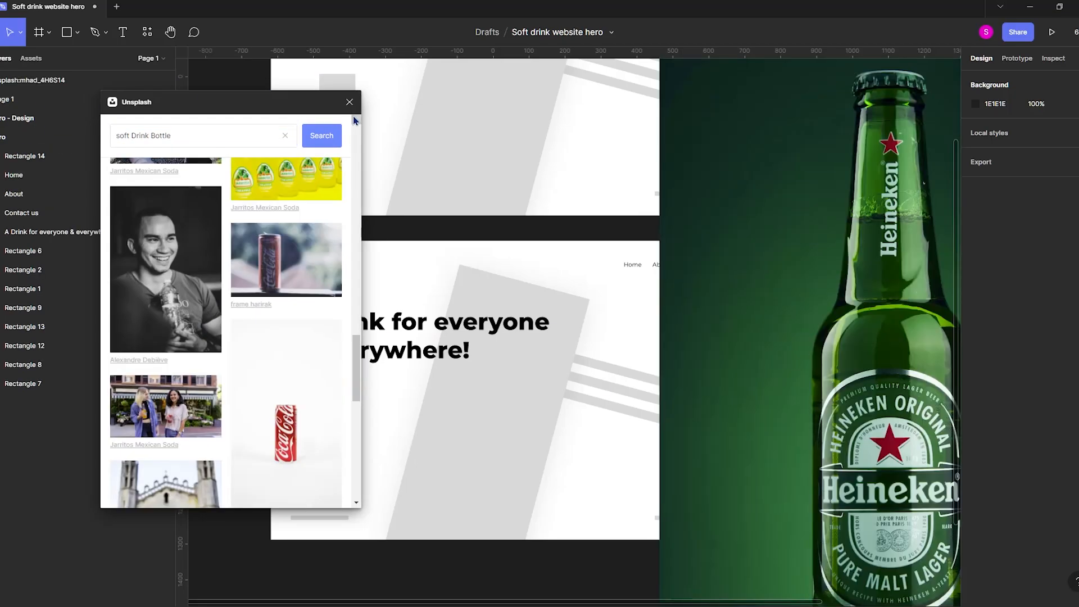
left_click(350, 103)
Scale the bottle photo down to 632 × 948 px and place it over the middle of the Hero - Design frame.
scroll(570, 314, "down", 3)
left_click_drag(861, 525, 800, 433)
left_click_drag(744, 358, 537, 359)
scroll(536, 359, "up", 3)
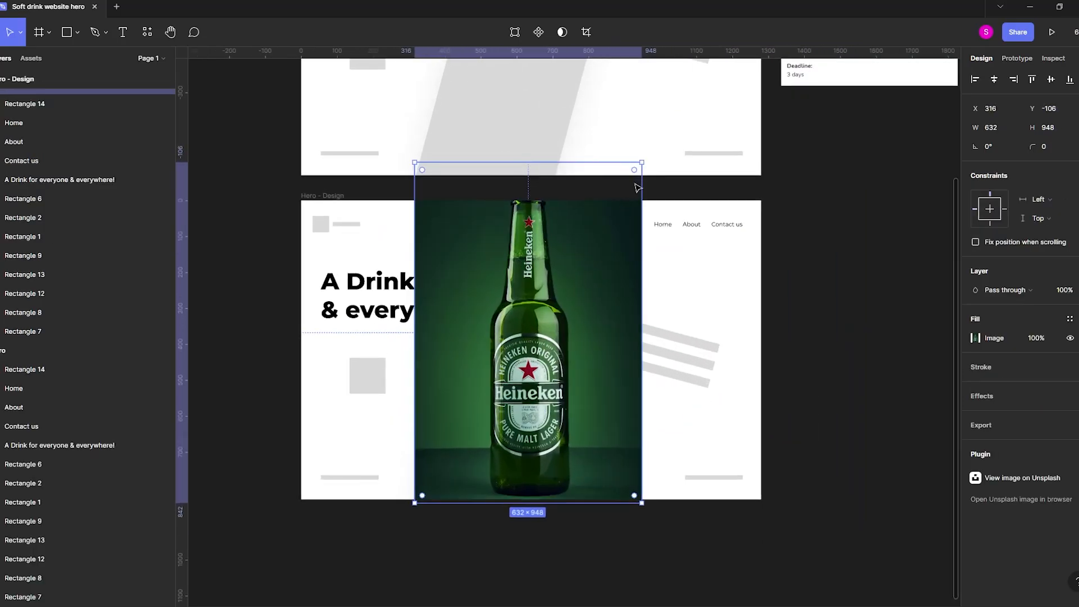
Replace the large tilted grey rectangle with the bottle photo, rotated to -15° and sent behind the other layers.
left_click_drag(647, 163, 677, 207)
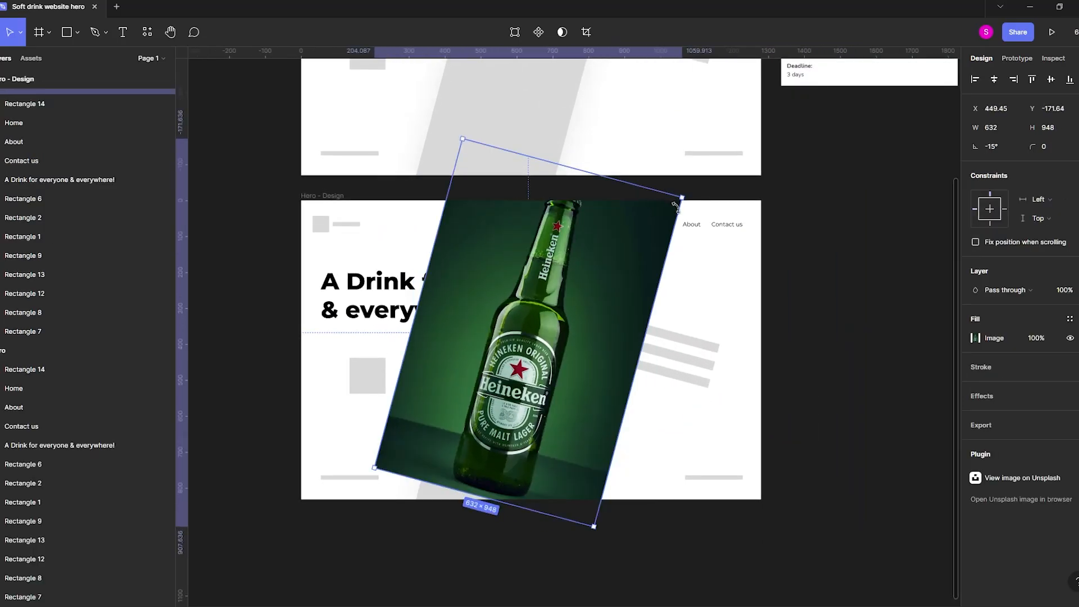
key("ctrl+shift+bracketleft")
left_click(550, 342)
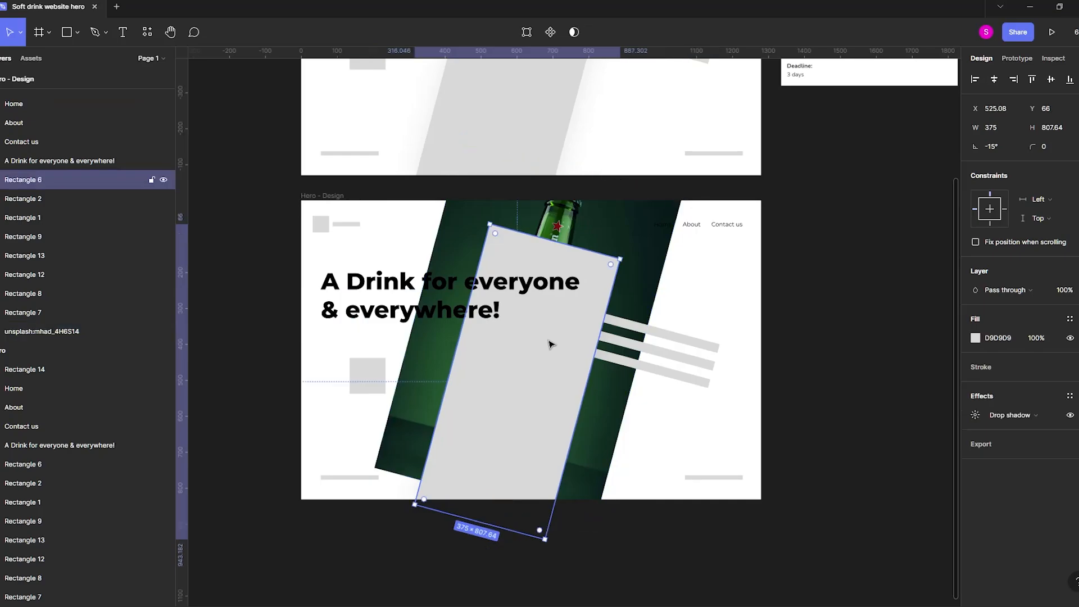
key("Delete")
Shift the bottle photo down in the frame and enlarge it to about 787 × 1181 px.
left_click_drag(553, 379, 539, 417)
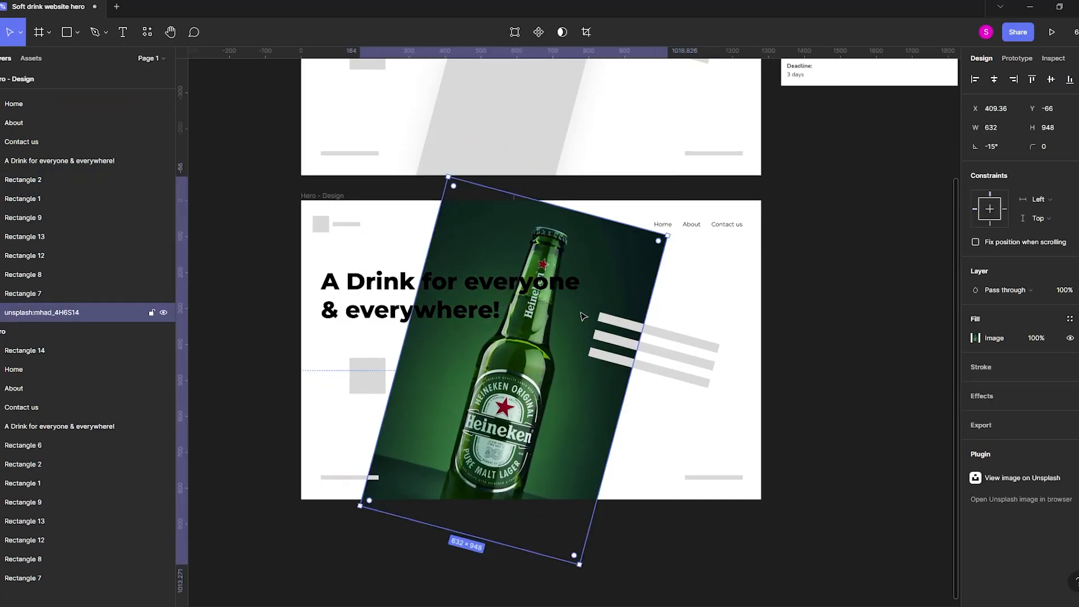
scroll(588, 247, "up", 3)
scroll(589, 184, "down", 5)
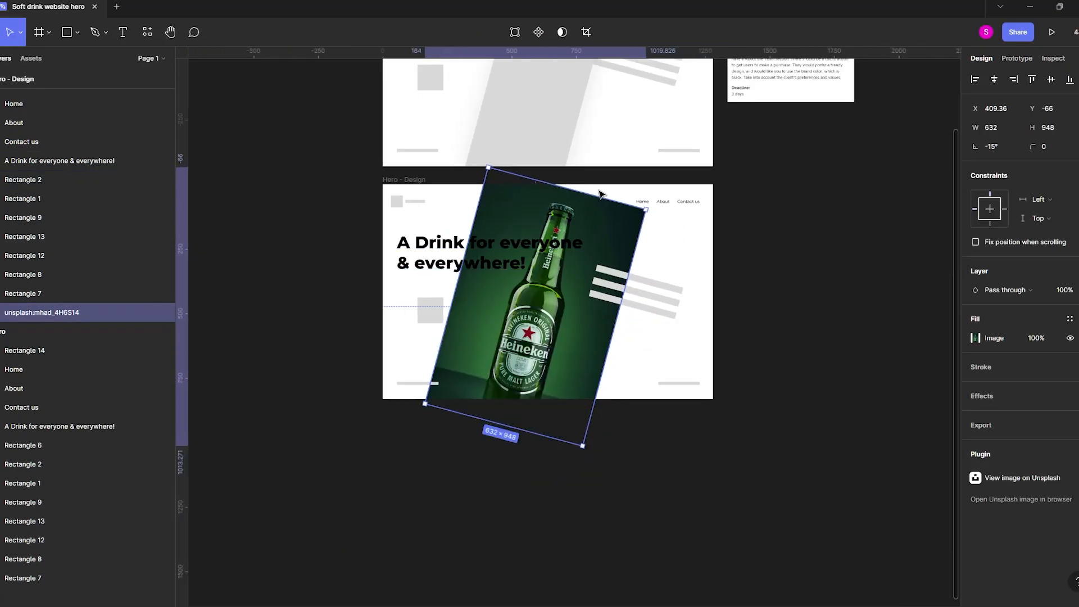
left_click_drag(590, 192, 595, 250)
scroll(575, 306, "up", 3)
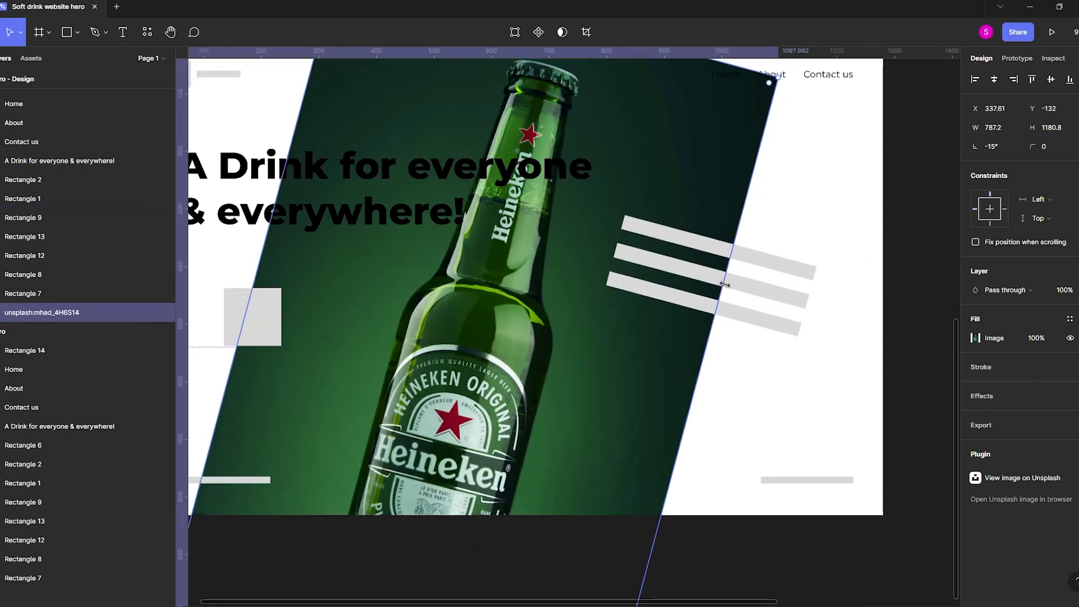
Move the three tilted grey bars together left and slightly down so they meet the bottle.
left_click(741, 310)
left_click(753, 290, "shift")
left_click(756, 261, "shift")
scroll(754, 291, "up", 1)
scroll(759, 292, "down", 3)
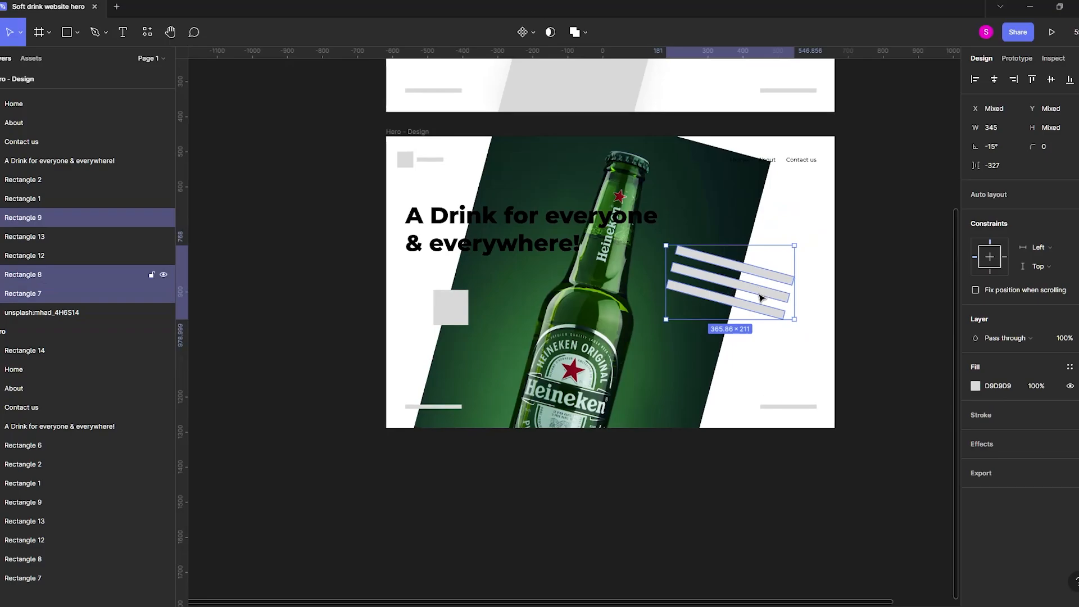
left_click_drag(760, 298, 713, 311)
left_click_drag(871, 308, 809, 367)
left_click(862, 351)
Narrow the heading's text box to 585 px and move the bottle photo with the three tilted bars right by about 171 px.
left_click(589, 284)
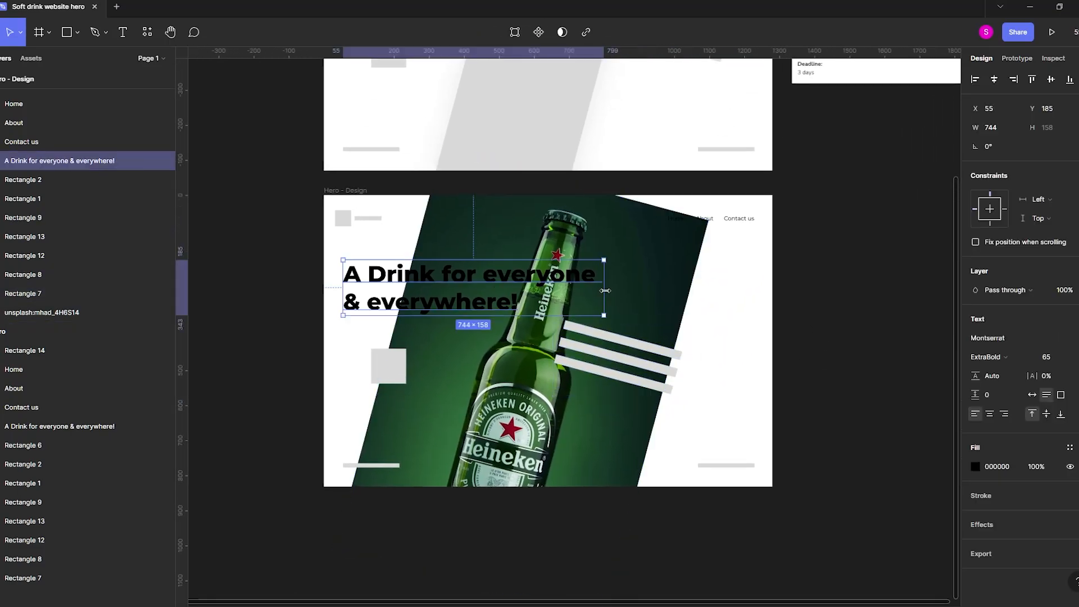
left_click_drag(597, 288, 548, 301)
left_click_drag(556, 388, 596, 388)
key("ctrl+z")
left_click(615, 375, "shift")
left_click(618, 357, "shift")
left_click(617, 341, "shift")
left_click_drag(618, 350, 679, 350)
Widen the heading's text box to 724 px and move the grey placeholder square further down.
left_click(411, 324)
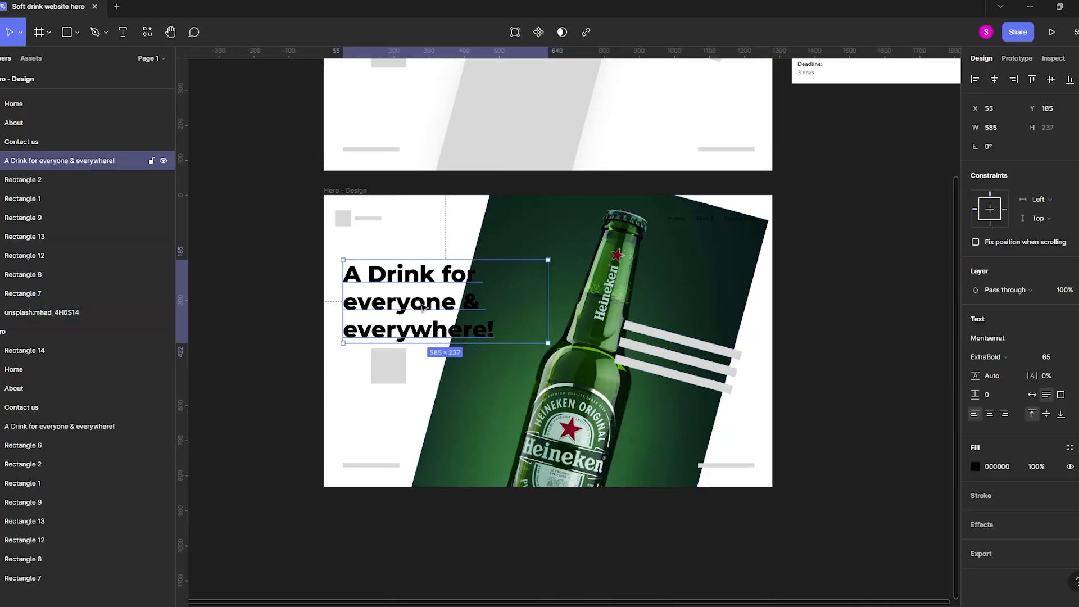
left_click_drag(550, 297, 596, 295)
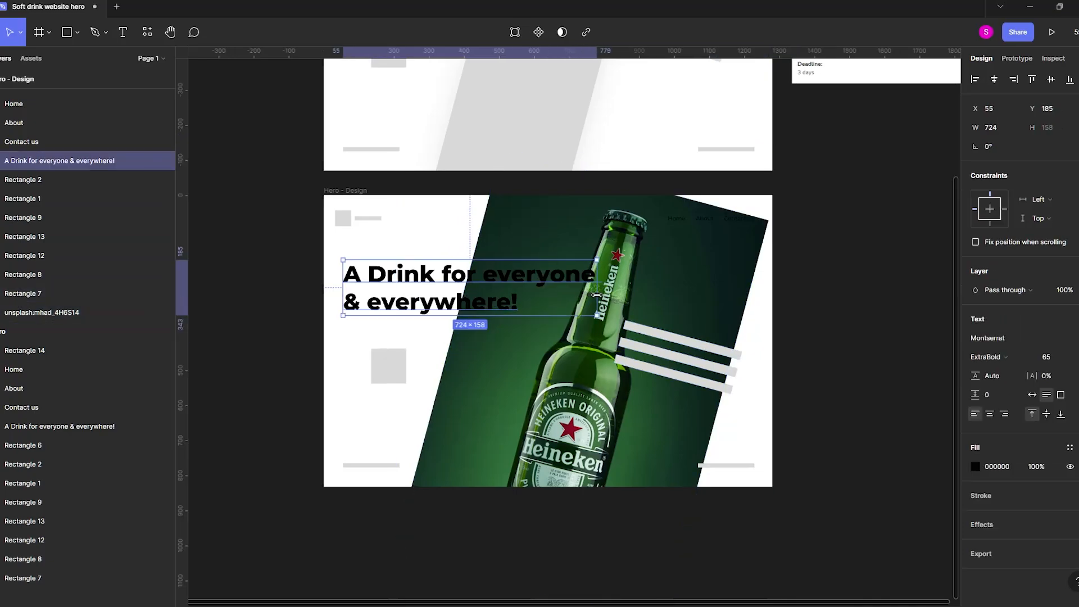
left_click(388, 364)
left_click_drag(388, 365, 396, 388)
Duplicate the heading directly below itself and change the copy's text to "Lorem ipsum".
left_click(411, 293)
left_click_drag(411, 293, 411, 355)
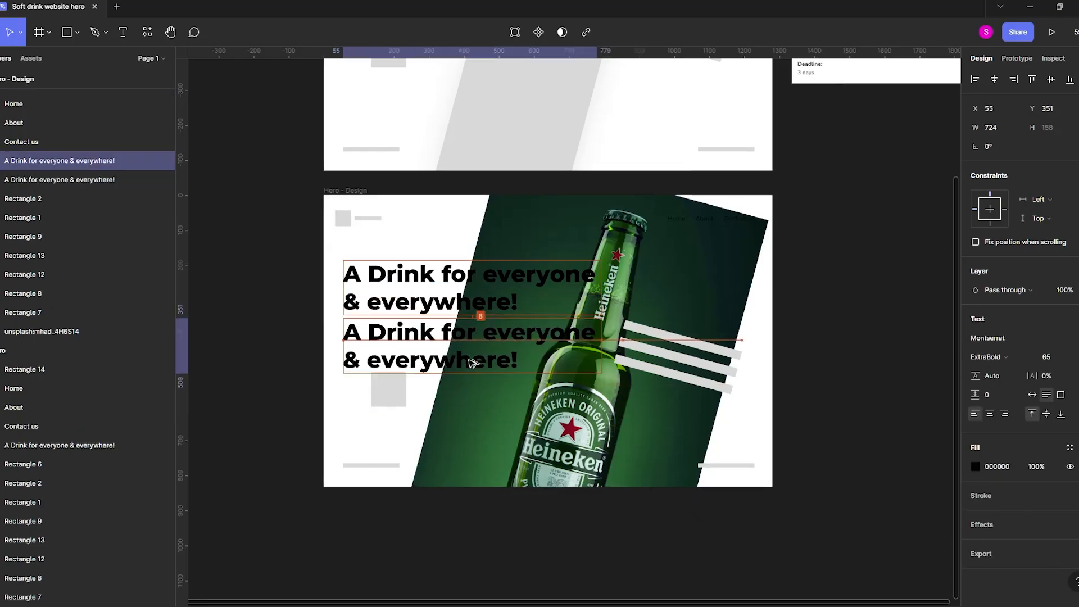
double_click(547, 336)
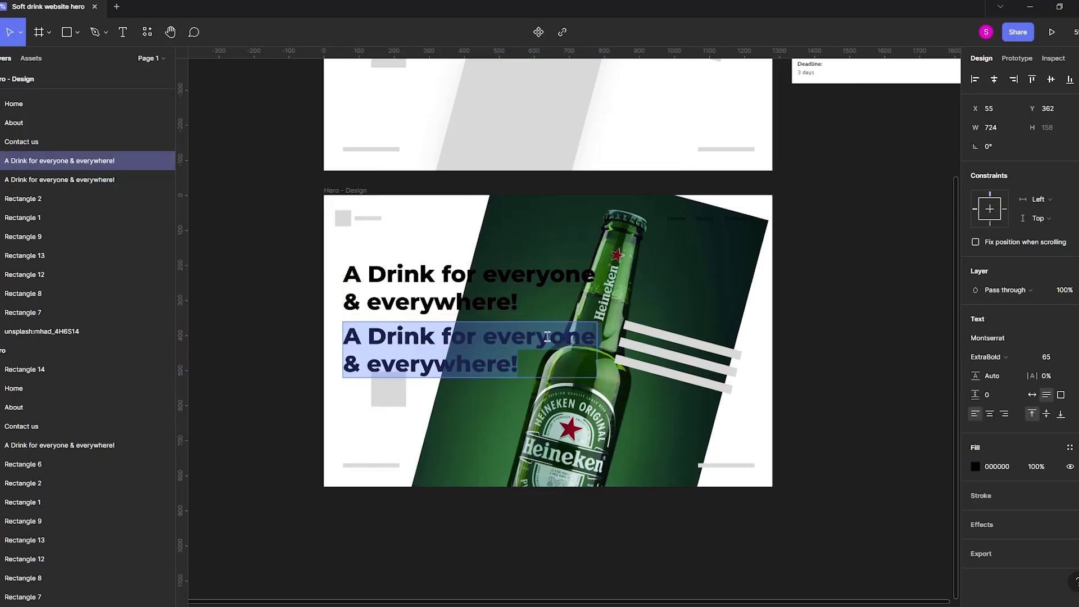
type("Lorem ip")
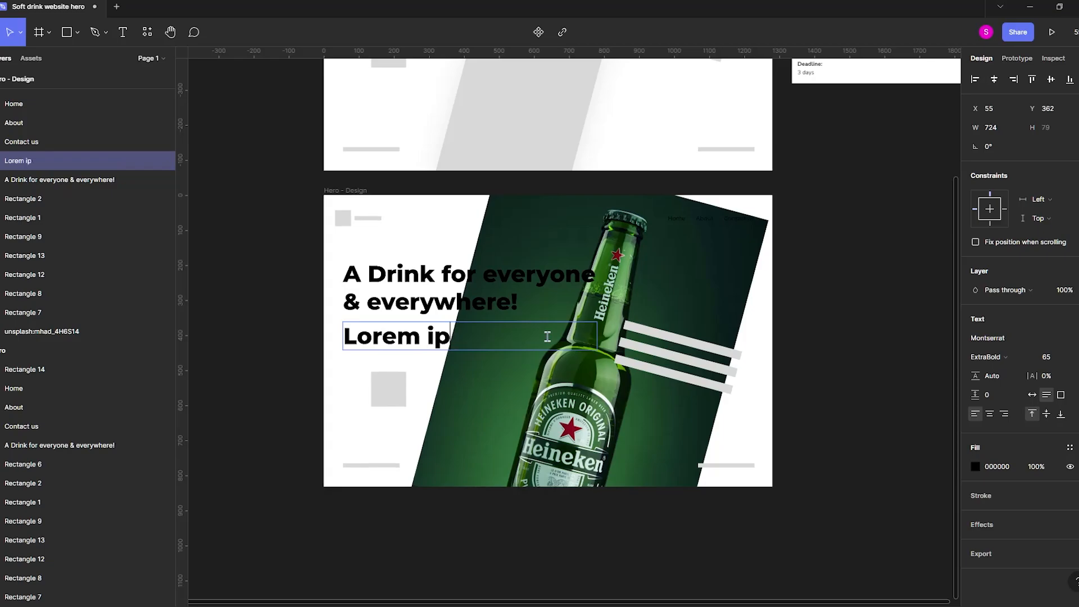
type("sum")
key("Escape")
Restyle the "Lorem ipsum" text as Regular weight, about size 26, with 70% opacity.
key("ctrl+shift+comma")
key("ctrl+shift+comma")
key("ctrl+shift+comma")
key("ctrl+shift+comma")
key("ctrl+shift+comma")
key("ctrl+shift+comma")
key("ctrl+shift+comma")
key("ctrl+shift+comma")
key("ctrl+shift+comma")
key("ctrl+shift+comma")
key("ctrl+shift+comma")
key("ctrl+shift+comma")
key("ctrl+shift+comma")
key("ctrl+shift+comma")
key("ctrl+shift+comma")
key("ctrl+shift+comma")
key("ctrl+shift+comma")
key("ctrl+shift+comma")
key("ctrl+shift+comma")
key("ctrl+shift+comma")
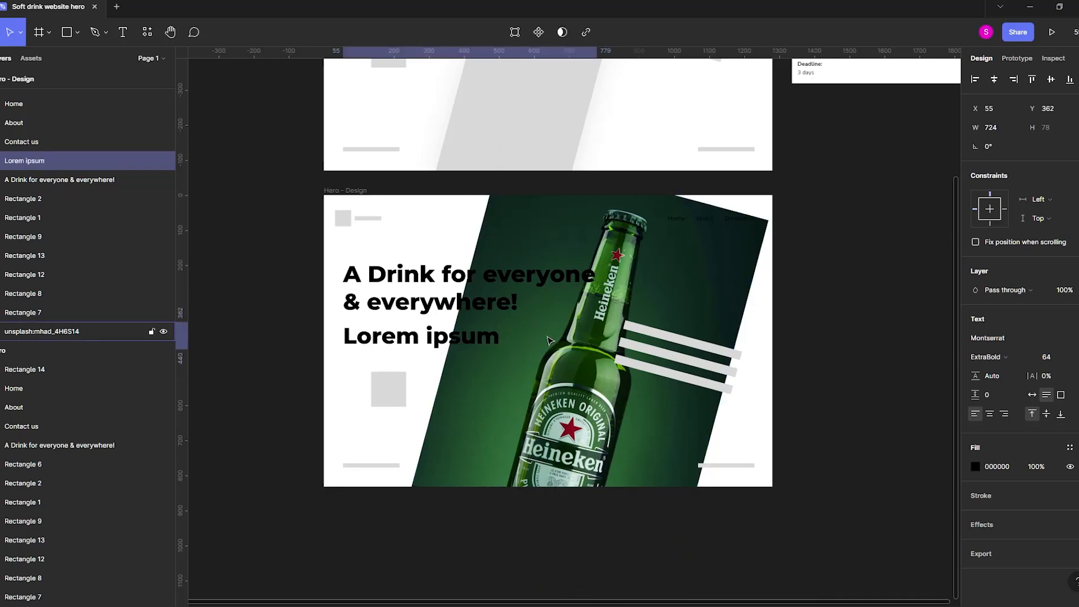
key("ctrl+shift+comma")
key("ctrl+shift+comma")
key("ctrl+shift+comma")
key("ctrl+shift+comma")
key("ctrl+shift+comma")
key("ctrl+shift+comma")
key("ctrl+shift+comma")
key("ctrl+shift+comma")
key("ctrl+shift+comma")
key("ctrl+shift+comma")
key("ctrl+shift+comma")
key("ctrl+shift+comma")
key("ctrl+shift+comma")
key("ctrl+alt+comma")
key("ctrl+alt+comma")
key("ctrl+alt+comma")
key("ctrl+alt+comma")
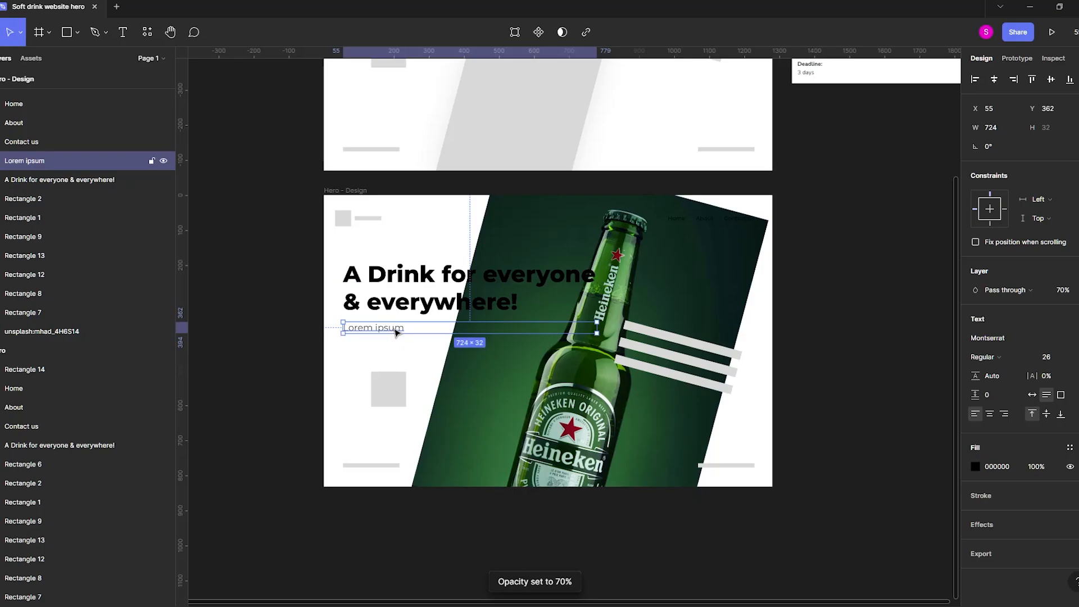
key("ctrl+shift+comma")
Nudge the grey placeholder square below the text slightly left and up, and deselect it.
left_click_drag(386, 384, 379, 379)
left_click(243, 418)
scroll(647, 444, "up", 1)
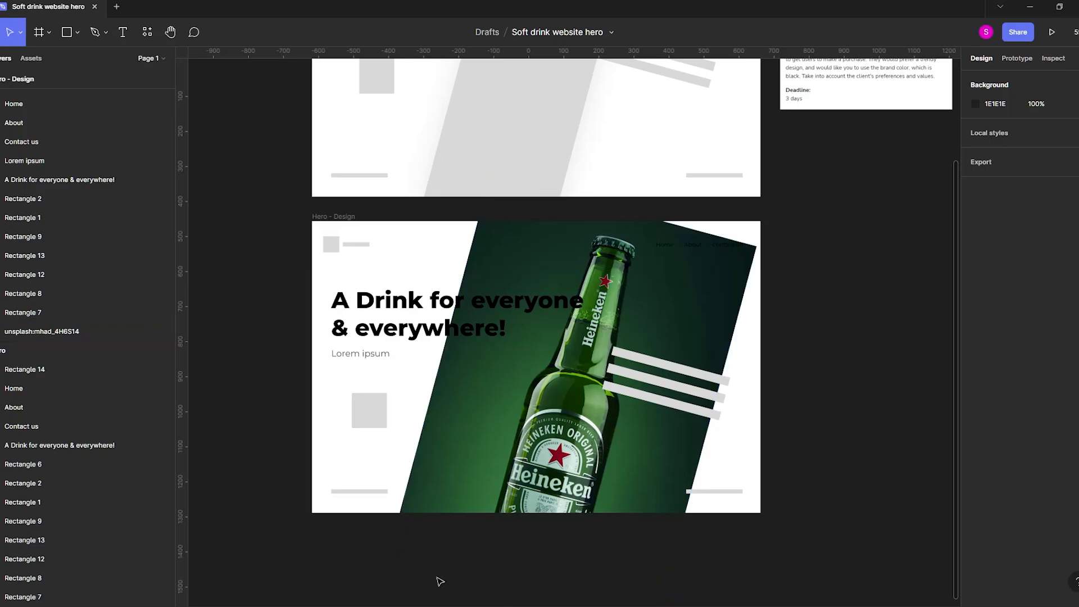
Remove the green background from the bottle photo and scale the cutout to about 651 × 977 px.
left_click(635, 444)
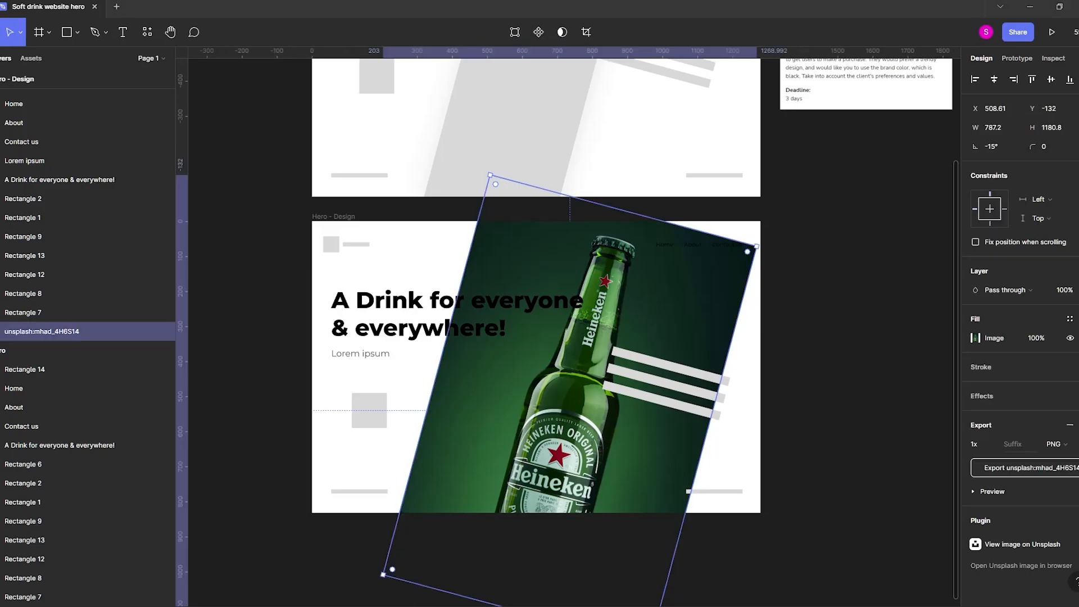
left_click(843, 392)
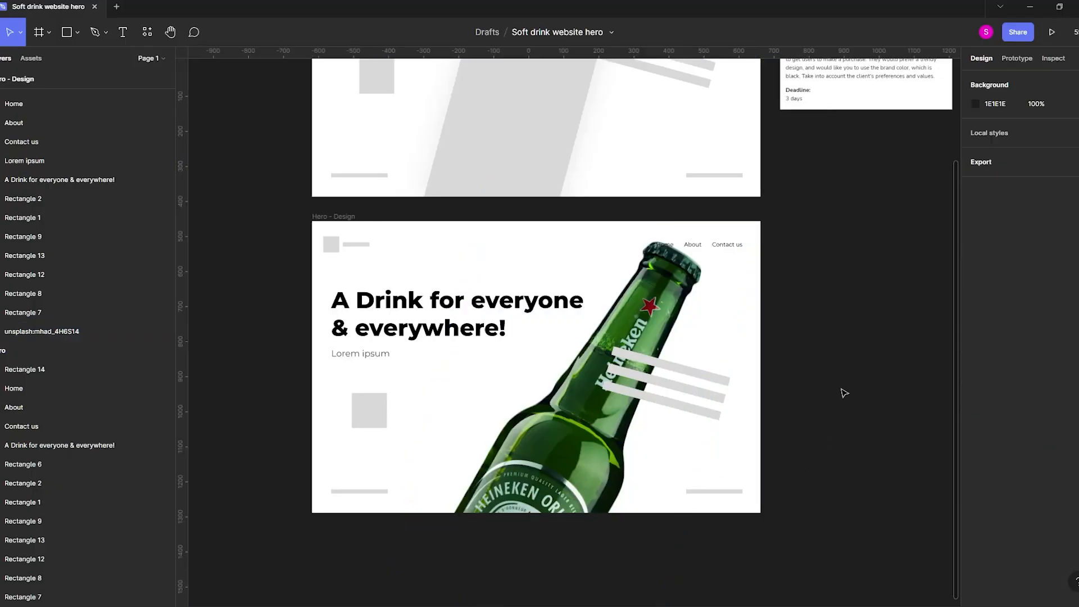
left_click_drag(648, 334, 619, 317)
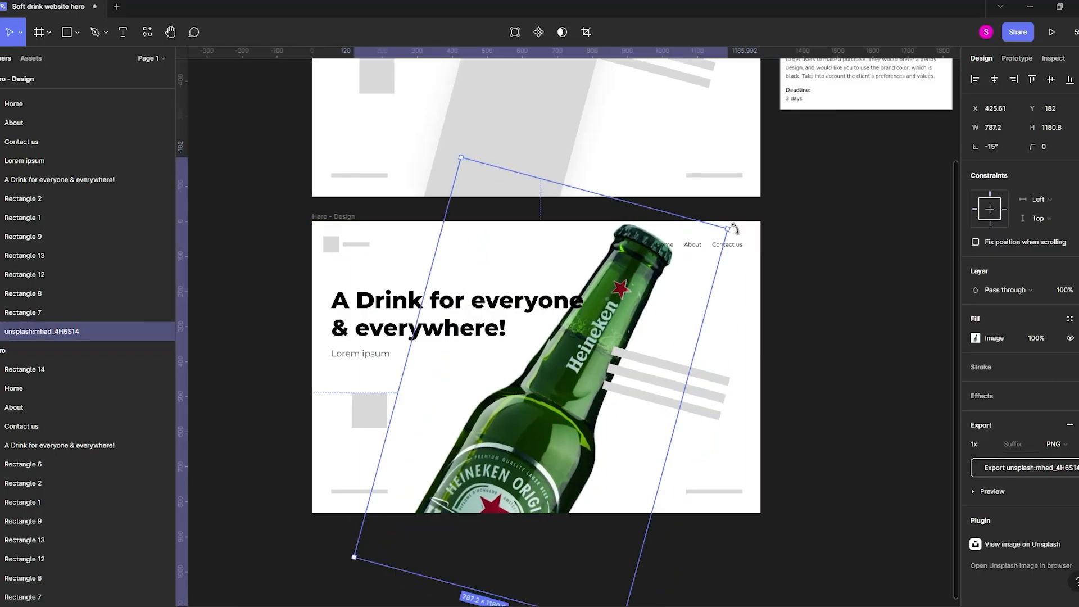
left_click_drag(729, 228, 691, 253)
left_click_drag(601, 348, 601, 327)
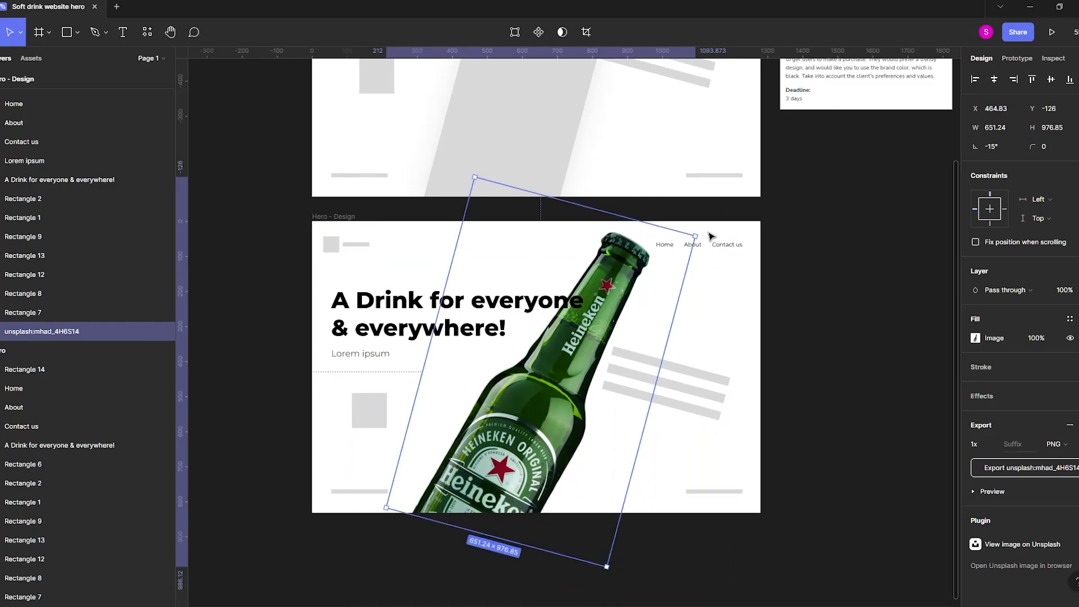
Rotate the bottle cutout to about -4.15° and resize it to about 616 × 924 px.
left_click_drag(712, 234, 679, 200)
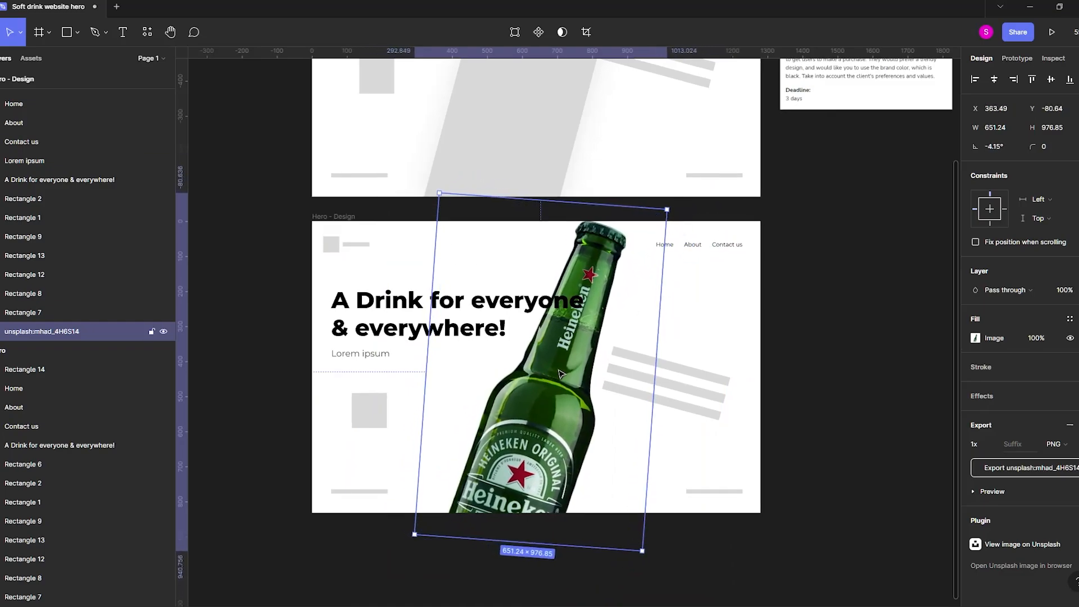
left_click_drag(559, 371, 572, 379)
key("ctrl+z")
key("ctrl+z")
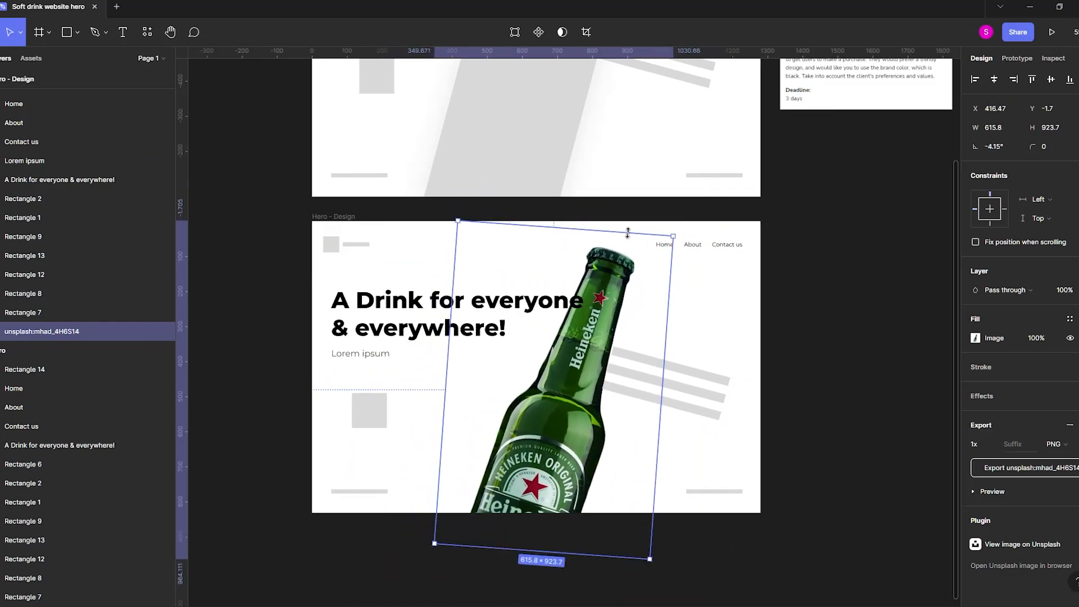
Send the three tilted bars behind the bottle and move them up and slightly left.
left_click(632, 378)
left_click(632, 377, "shift")
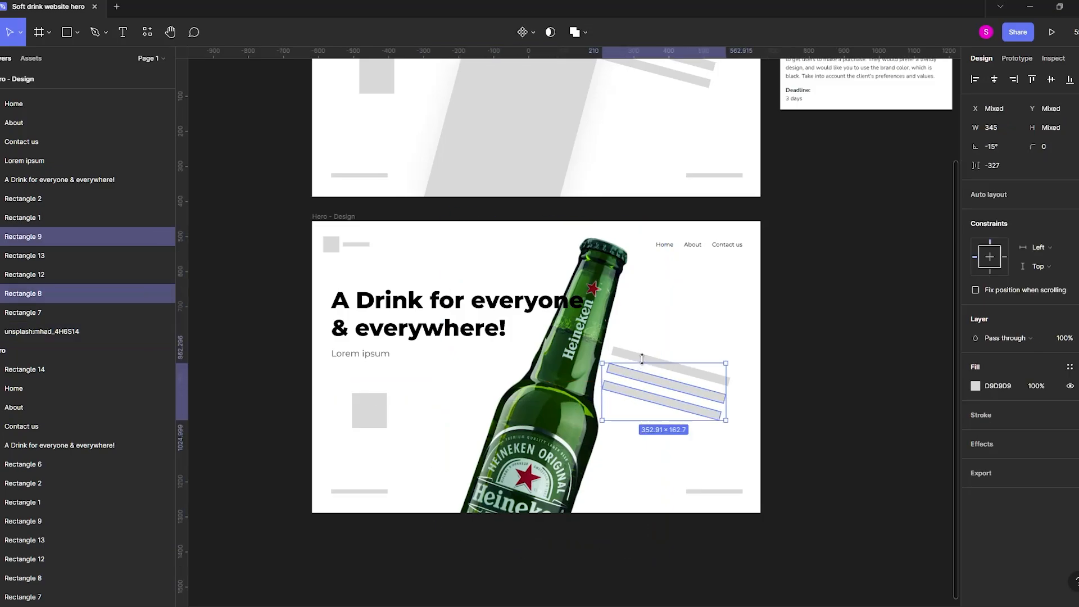
left_click(640, 356, "shift")
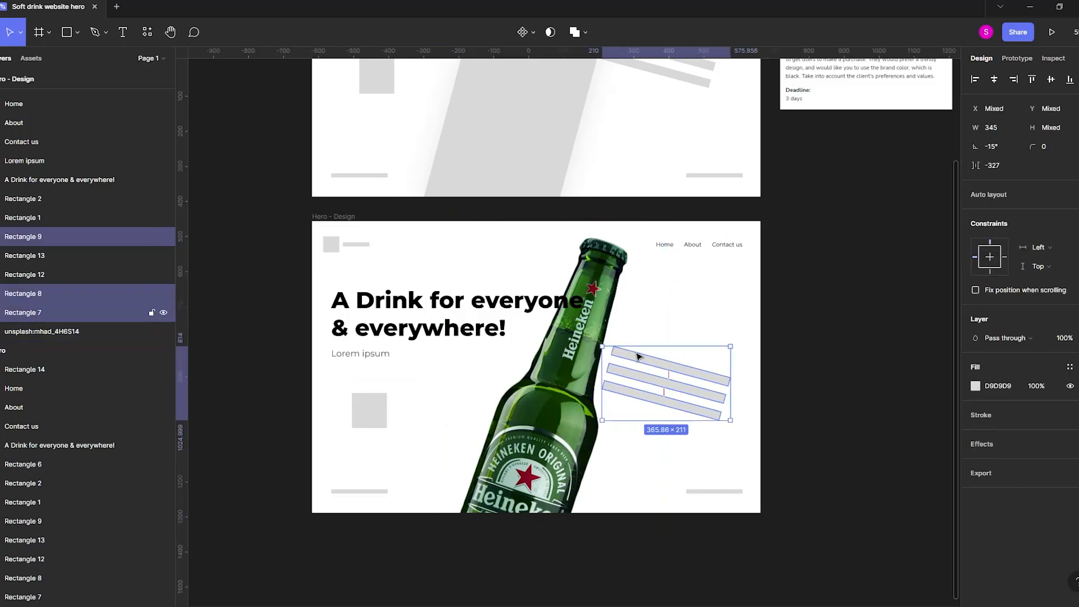
key("ctrl+[")
left_click_drag(656, 360, 647, 340)
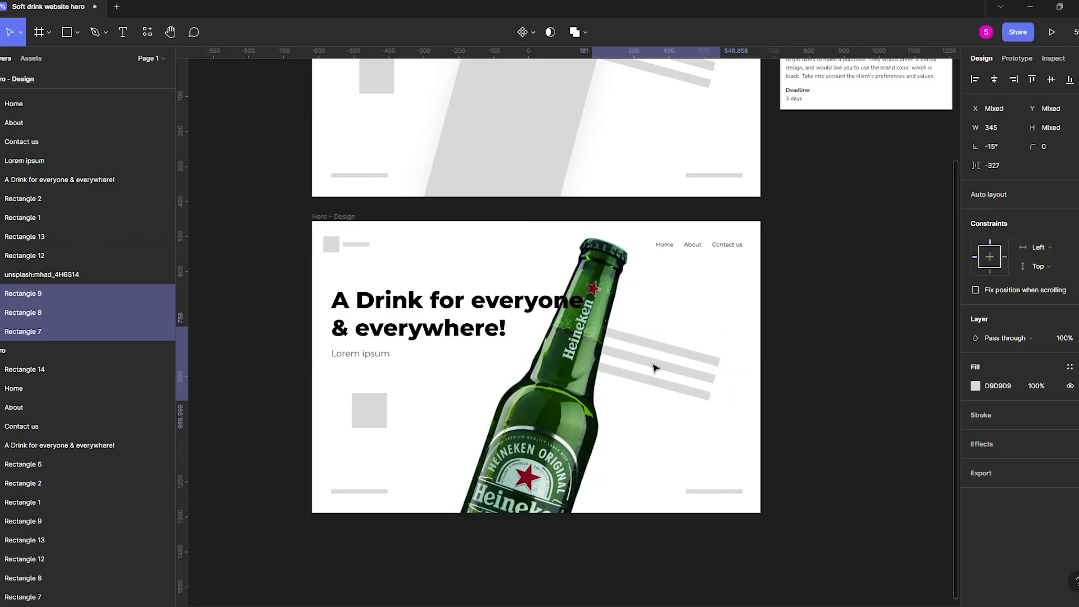
left_click(464, 313)
Move the bottle and the three tilted bars together slightly right, away from the heading.
left_click(697, 383)
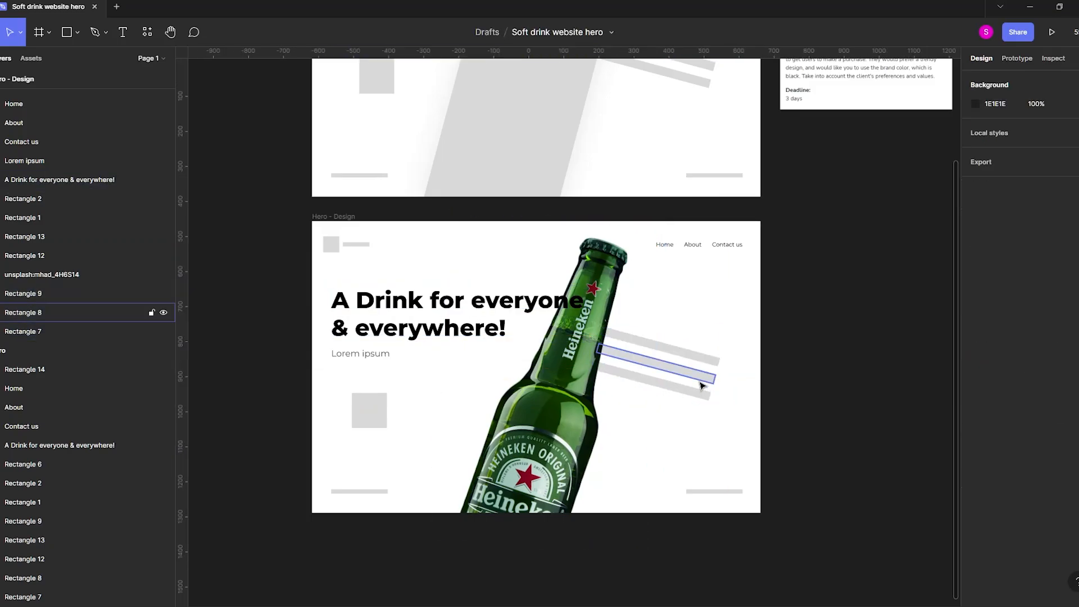
left_click(697, 391)
left_click(695, 378, "shift")
left_click(693, 357, "shift")
left_click(544, 446, "shift")
left_click_drag(555, 452, 566, 454)
Nudge the "Lorem ipsum" text slightly down and move the grey placeholder square to X 164, Y 490.
left_click_drag(362, 355, 361, 359)
left_click_drag(363, 416, 380, 419)
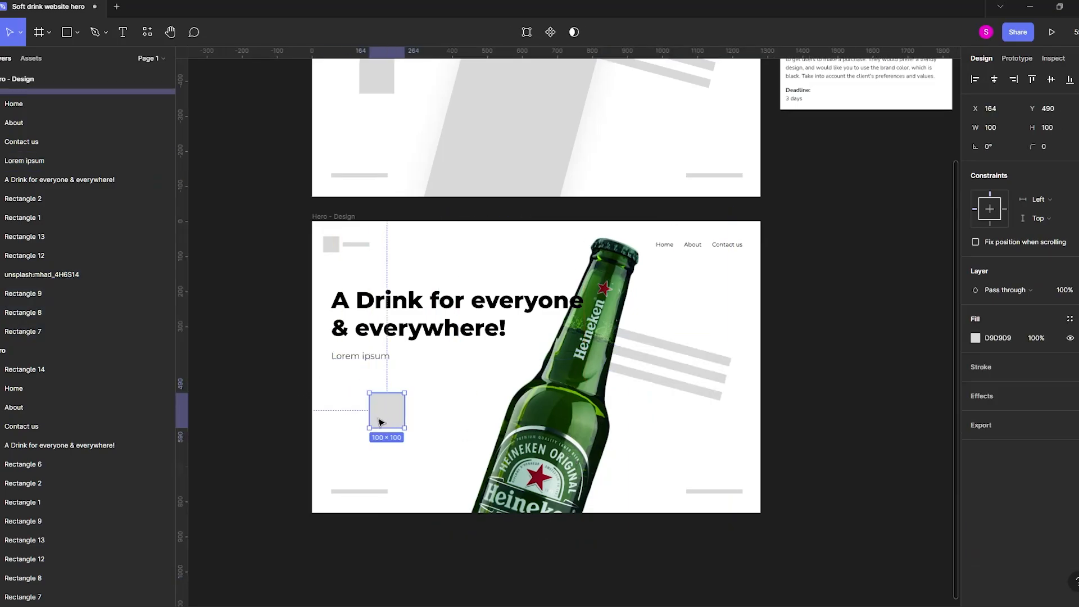
Enlarge the bottle image to about 736 × 1104 px and move it slightly left within the hero design.
left_click(213, 413)
left_click_drag(226, 414, 234, 422)
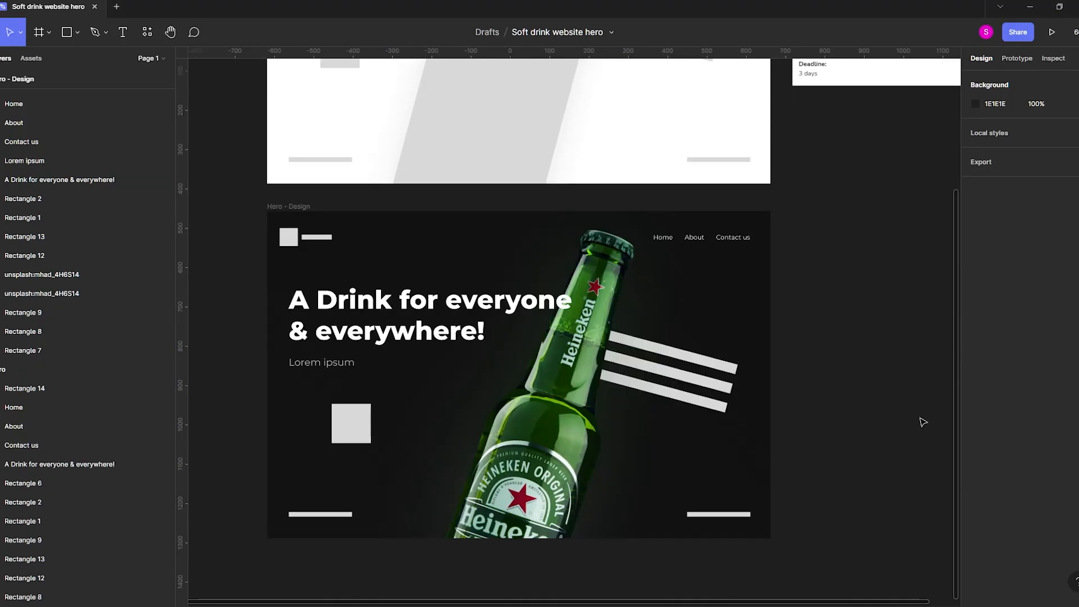
left_click(579, 438)
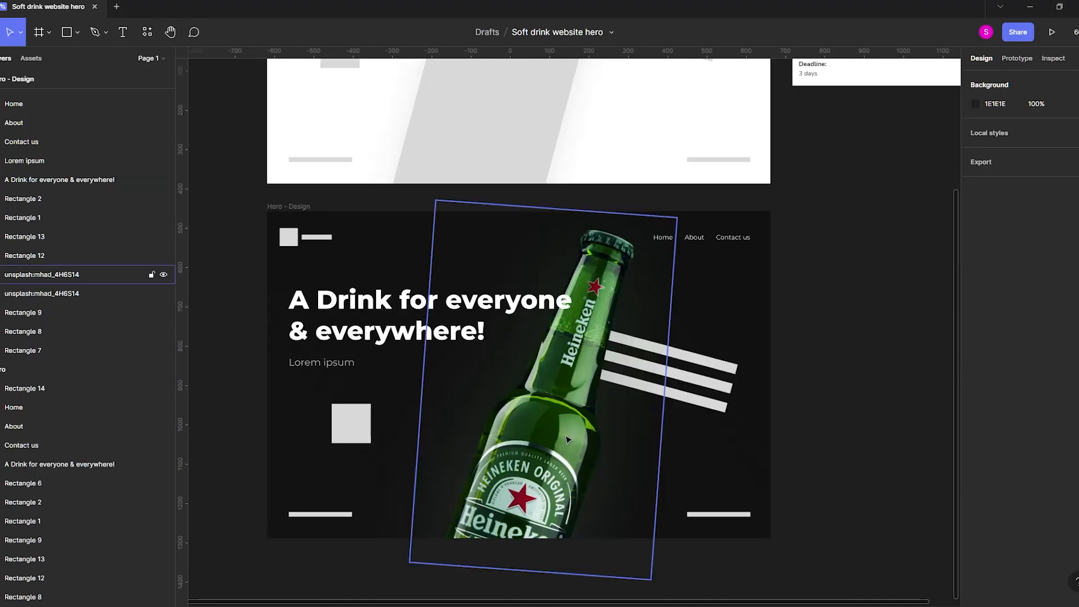
left_click_drag(557, 208, 570, 138)
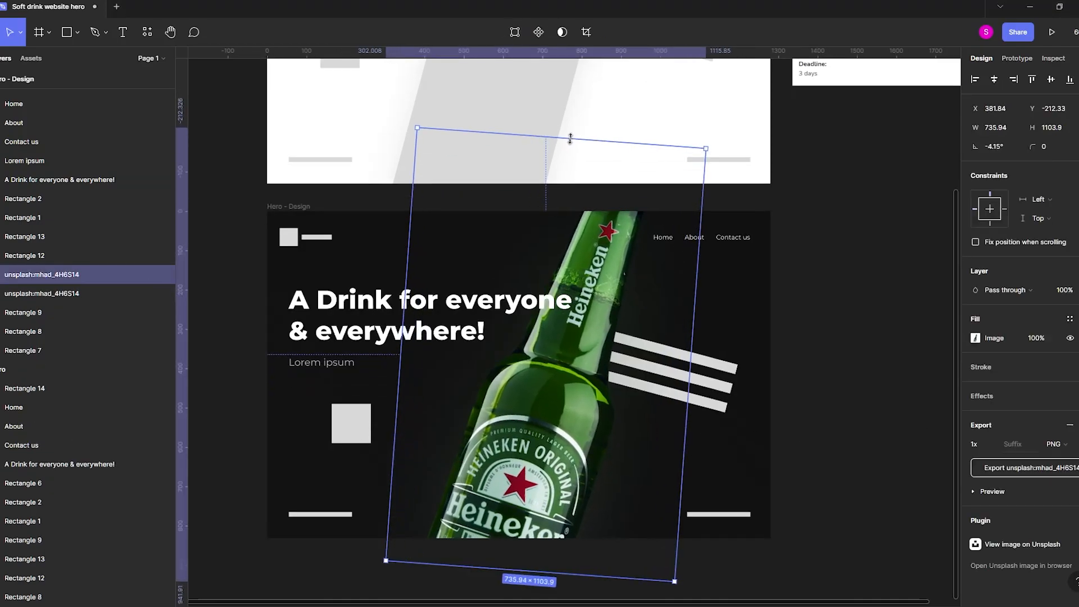
left_click_drag(579, 441, 559, 442)
Move the three tilted bars together slightly down and left, closer to the enlarged bottle.
left_click(702, 404)
left_click(708, 384, "shift")
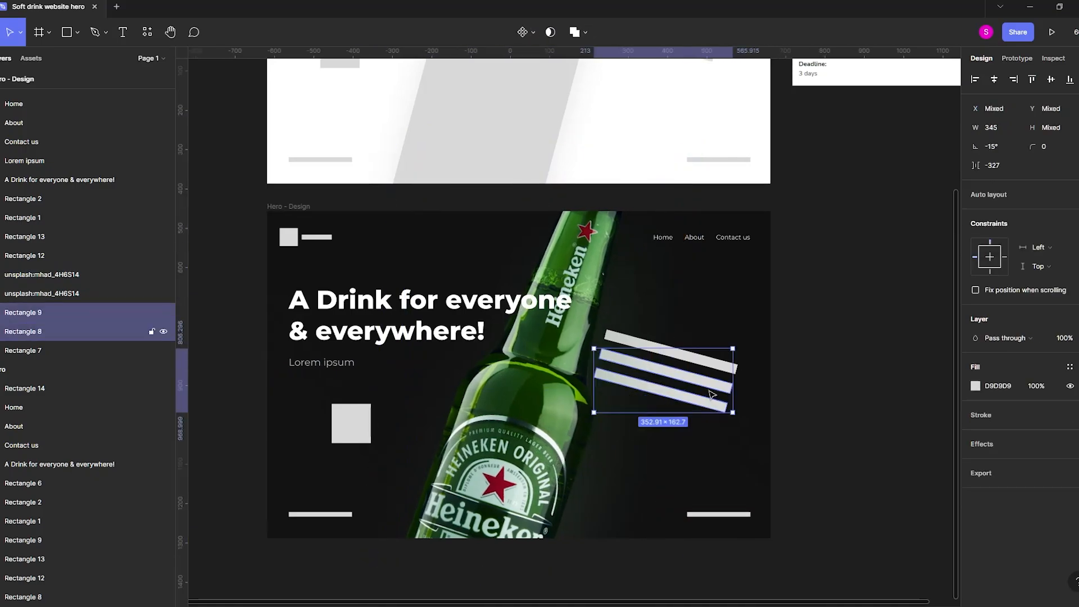
left_click(713, 367, "shift")
left_click_drag(715, 371, 698, 394)
left_click(855, 374)
left_click(152, 179)
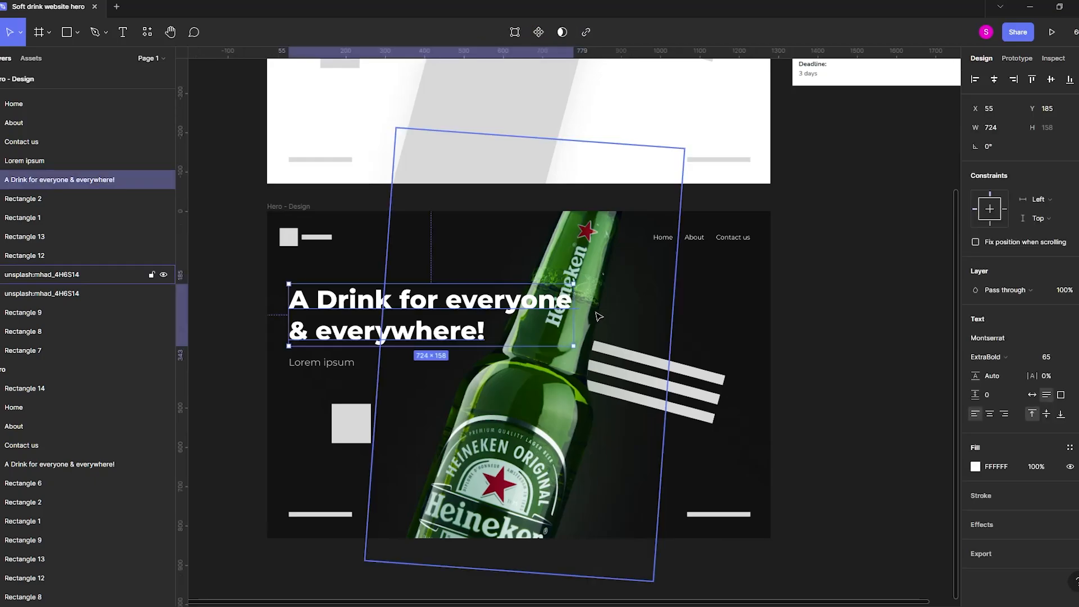
left_click(832, 333)
Search the Unsplash plugin for "wooden texture" and insert the dark grey wood photo.
right_click(838, 334)
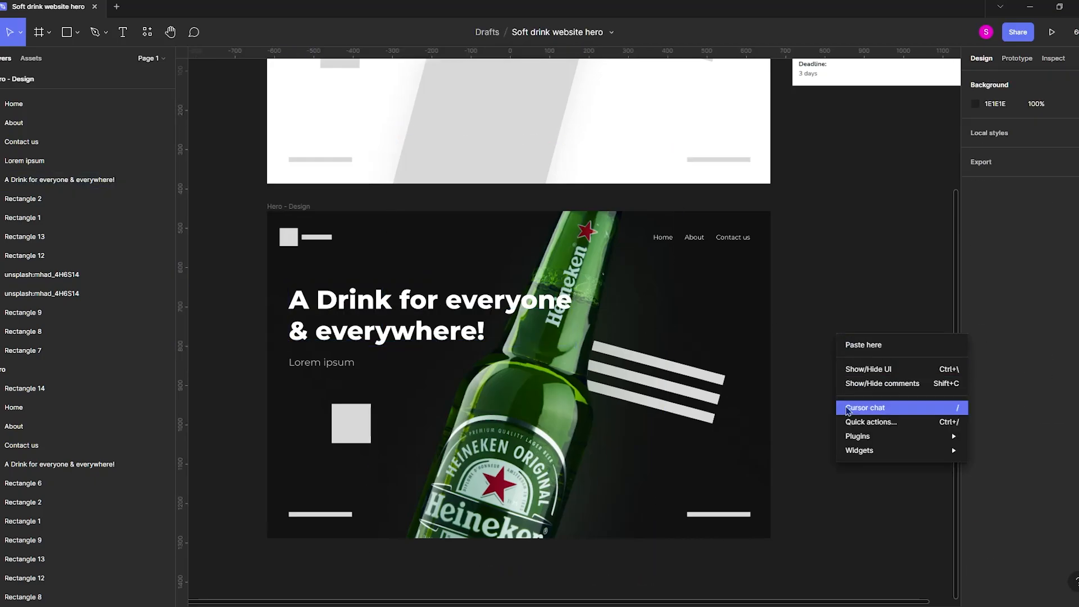
mouse_move(890, 438)
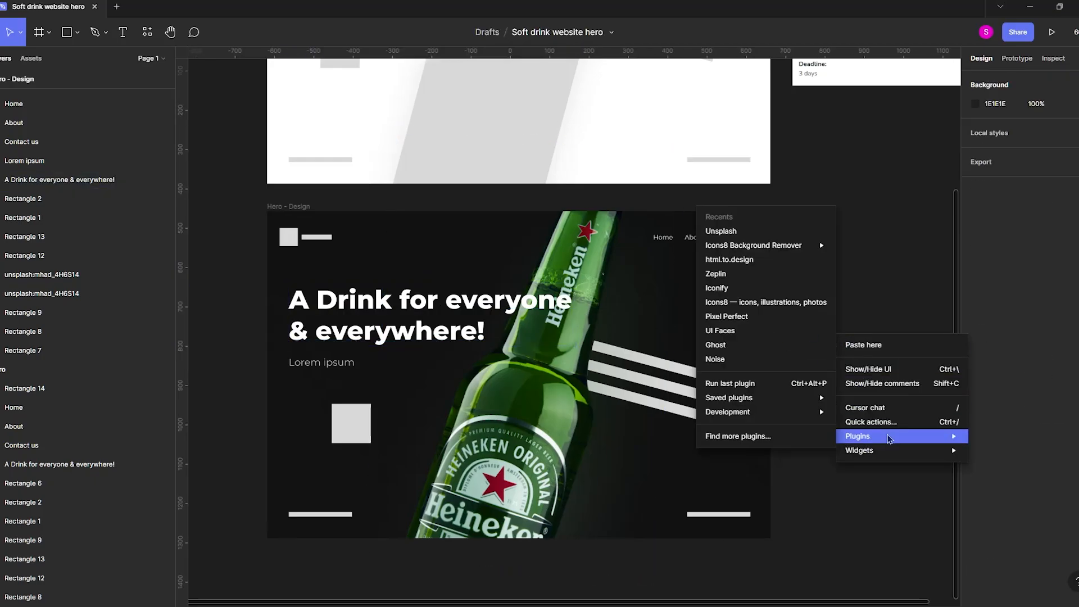
left_click(748, 239)
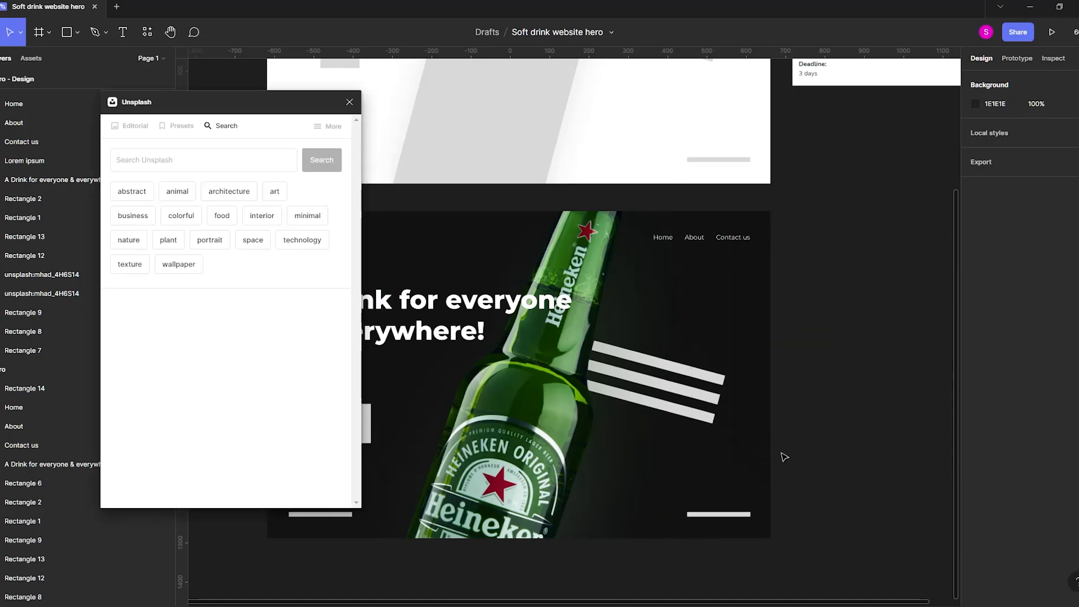
type("wooden")
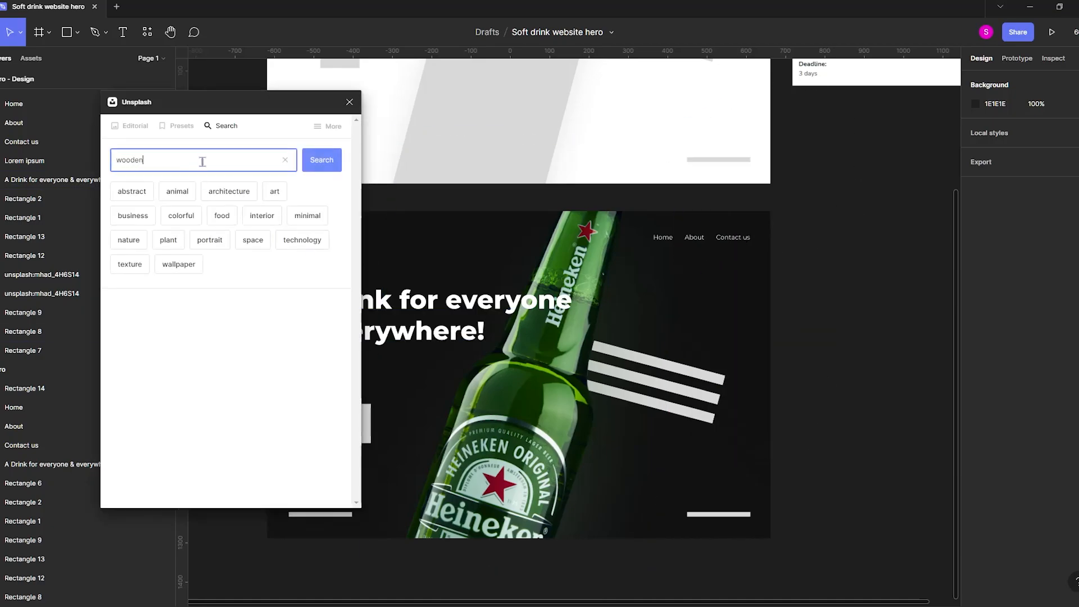
type(" texture")
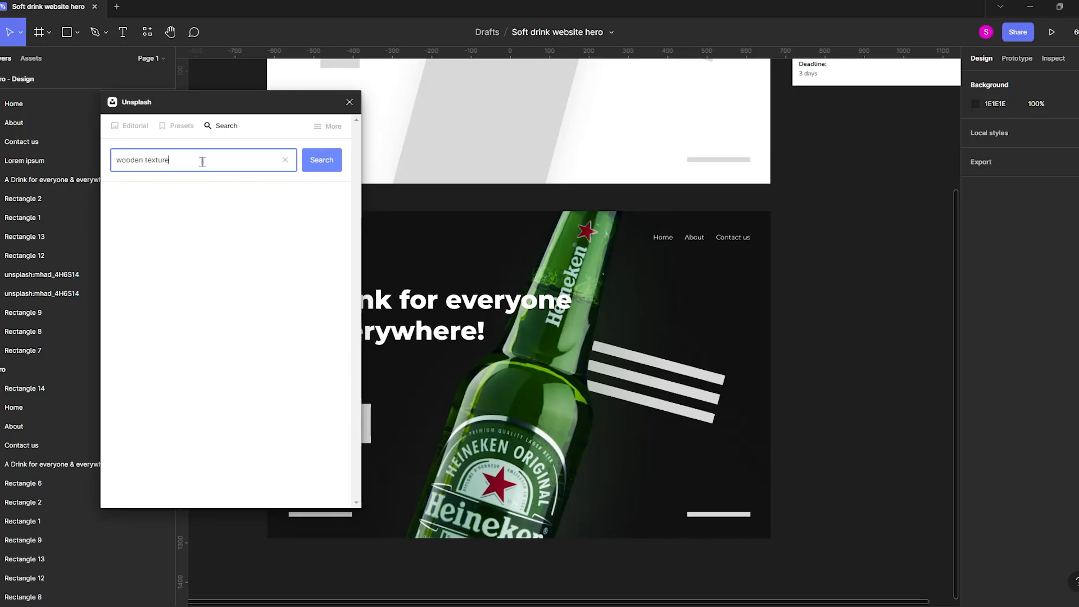
key("Return")
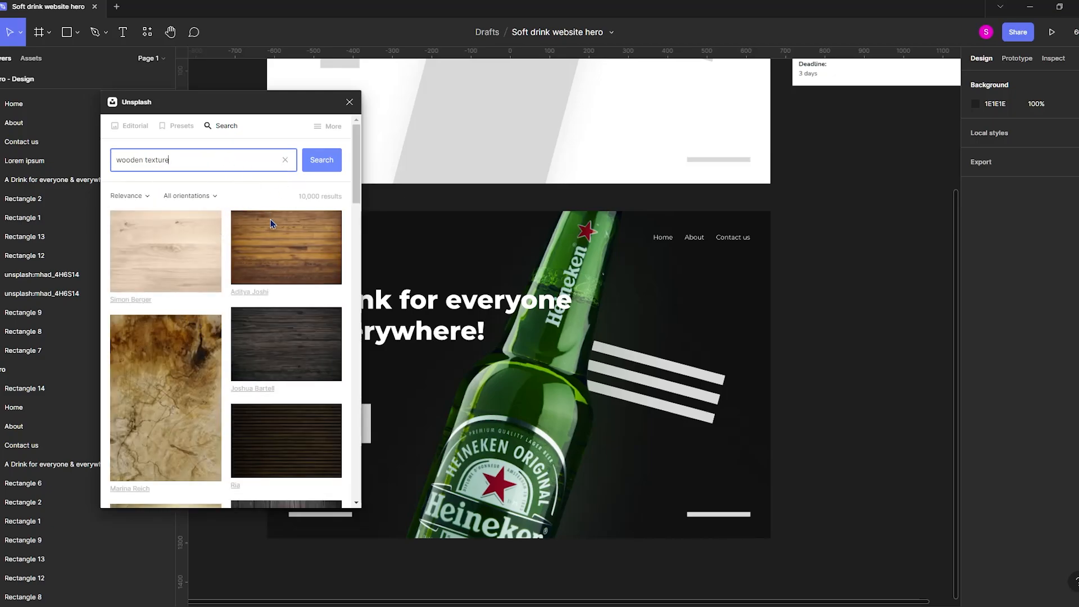
left_click_drag(279, 346, 450, 235)
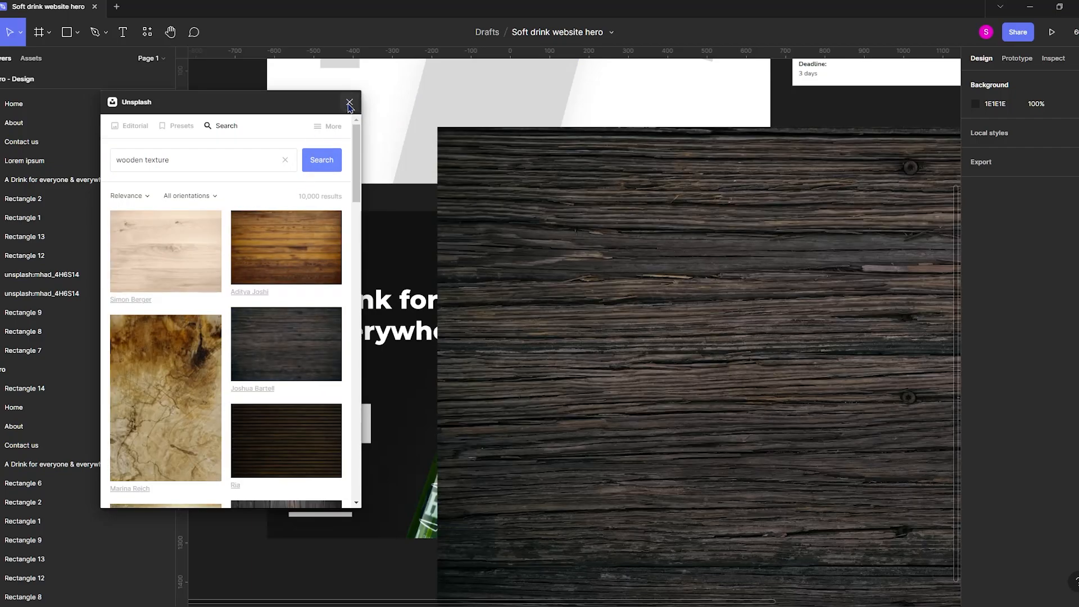
left_click(350, 103)
Place the wood image inside the Hero - Design frame and shrink it against the frame's right side.
left_click_drag(604, 388, 905, 348)
left_click_drag(824, 392, 430, 425)
left_click_drag(604, 375, 556, 454)
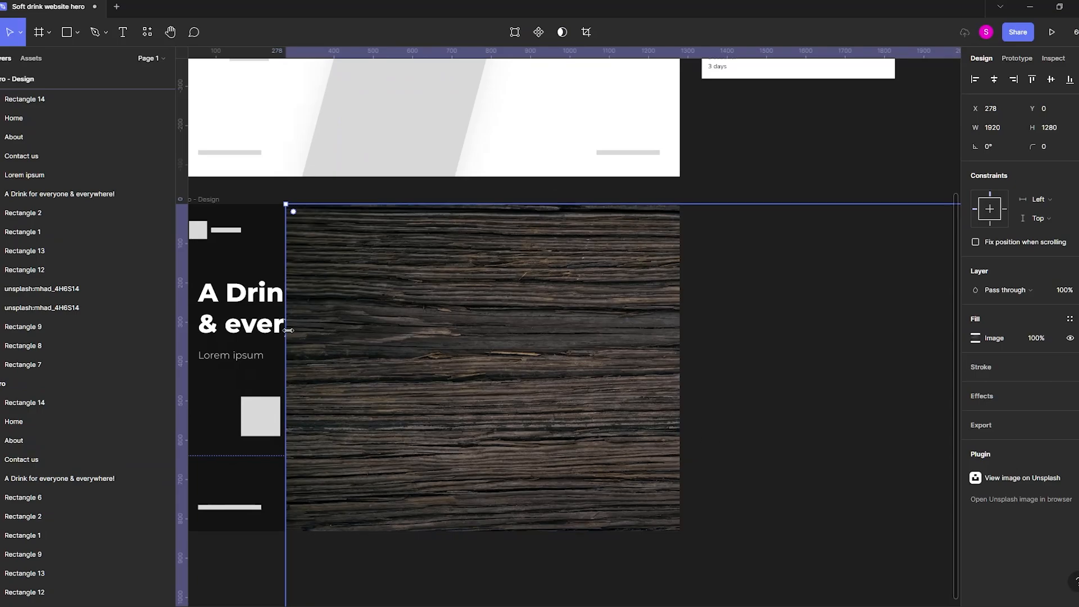
left_click_drag(287, 344, 537, 359)
left_click_drag(598, 451, 607, 387)
Draw a closed Pen shape of about 804 × 953 px along the bottle's right edge and replace its stroke with a D9D9D9 fill.
left_click(97, 35)
left_click(527, 194)
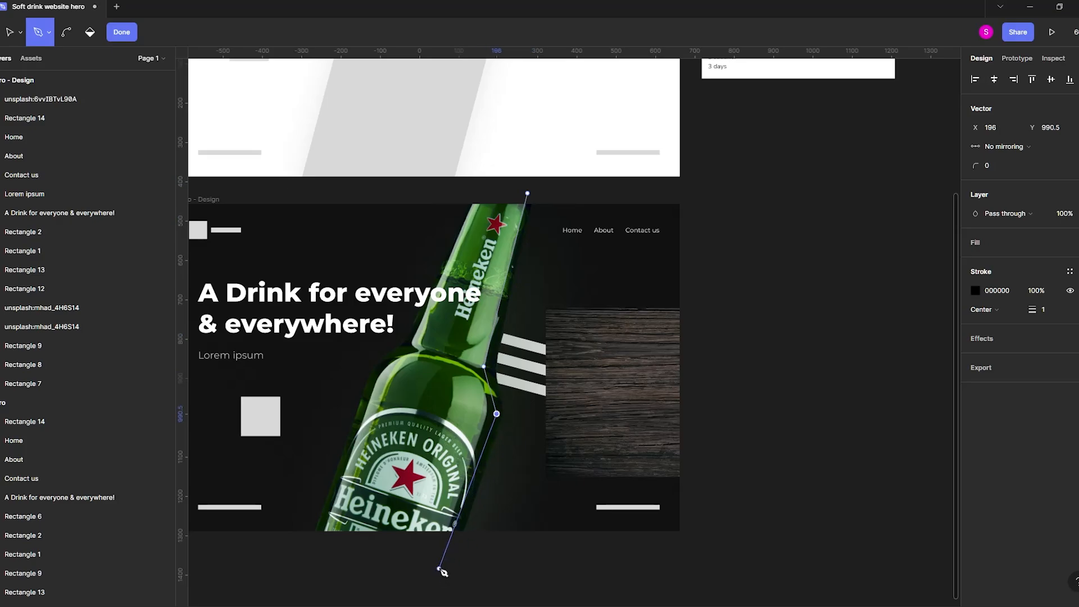
left_click(755, 557)
left_click(734, 316)
left_click(724, 193)
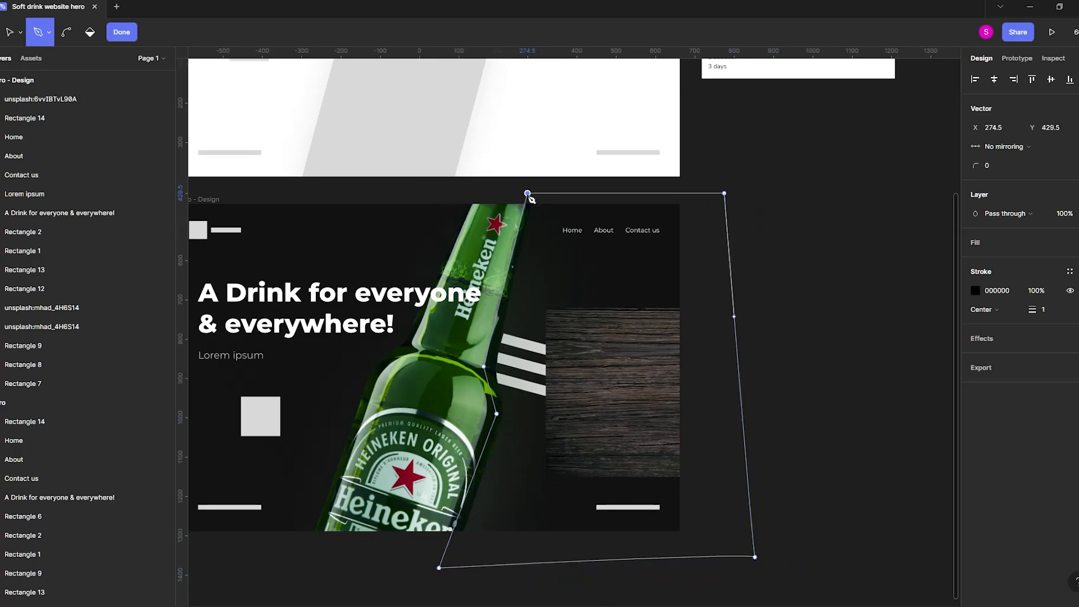
left_click(122, 32)
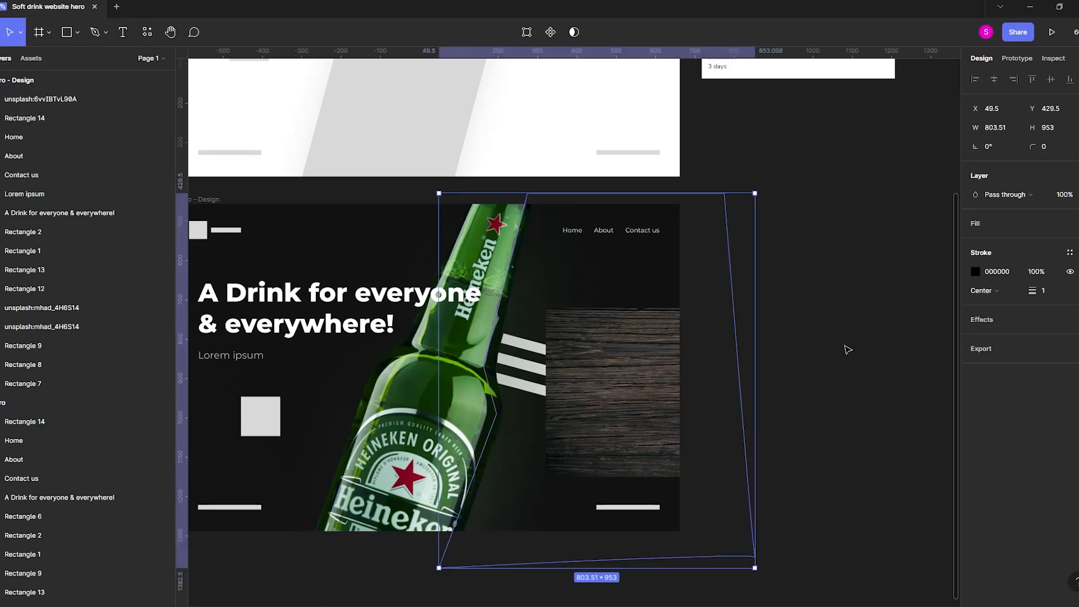
left_click(1078, 272)
left_click(1070, 223)
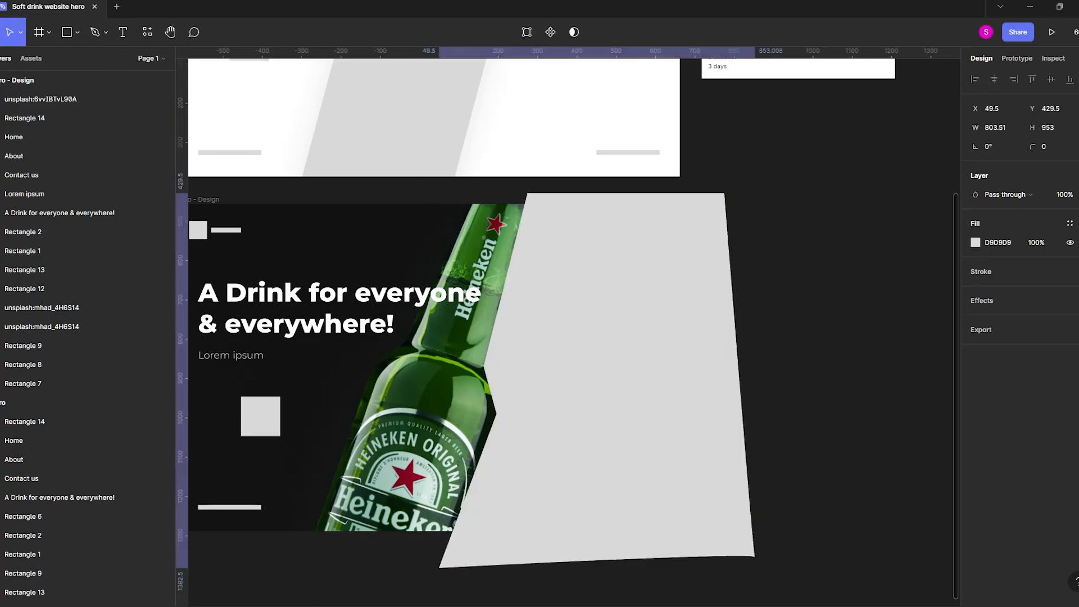
Move the vector shape's layer into the Hero frame and enlarge the wood image to 1566 × 1042 px.
scroll(32, 371, "up", 2)
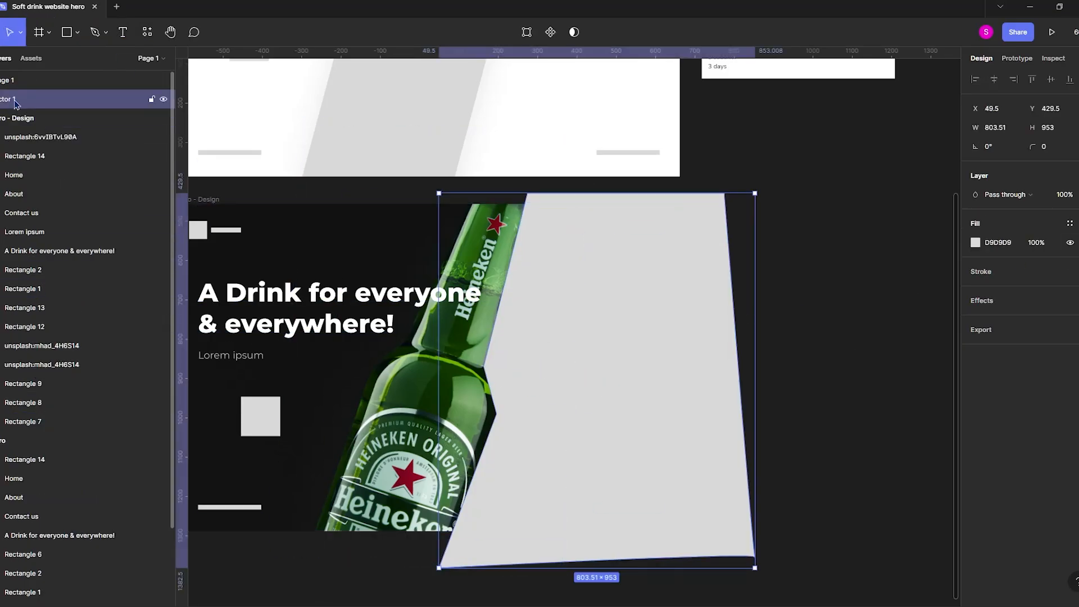
left_click_drag(16, 102, 12, 451)
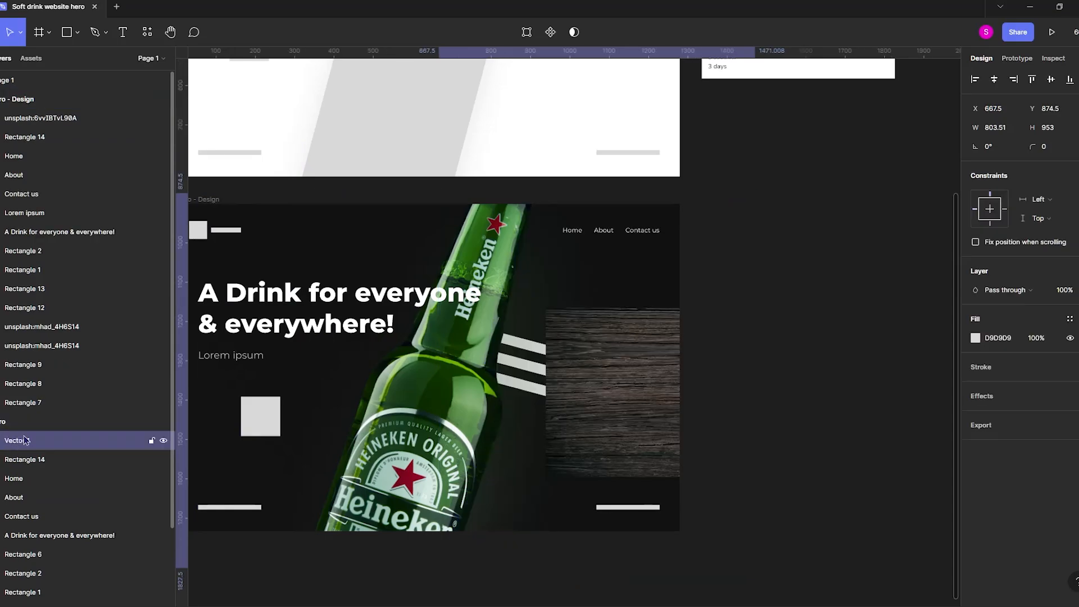
left_click(629, 368)
left_click_drag(547, 385, 366, 385)
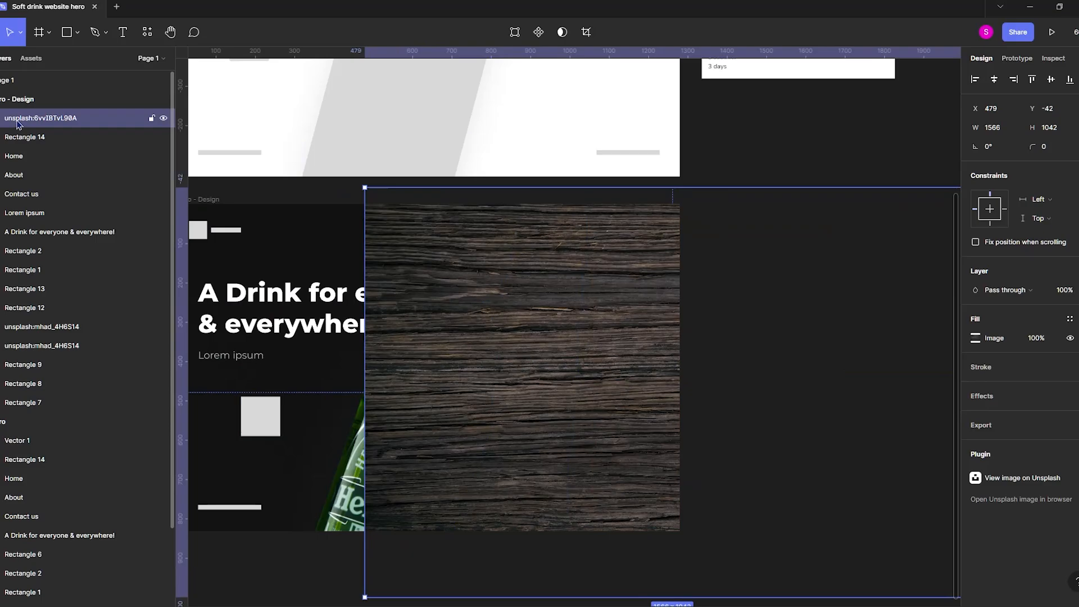
Place the vector shape directly beneath the wood image in Hero - Design and use it as a mask.
mouse_move(17, 123)
left_mouse_down()
mouse_move(41, 443)
mouse_move(32, 130)
left_mouse_up()
key("ctrl+z")
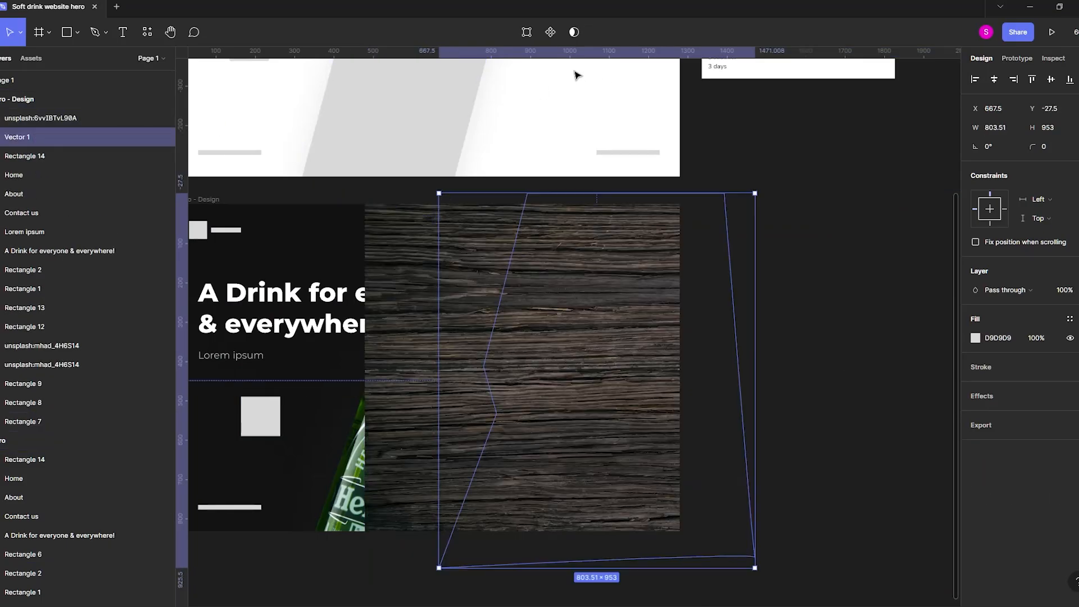
left_click(574, 32)
left_click(829, 161)
Move the wood image and its vector mask beneath both bottle layers and group them.
scroll(832, 246, "down", 3)
scroll(740, 306, "up", 5)
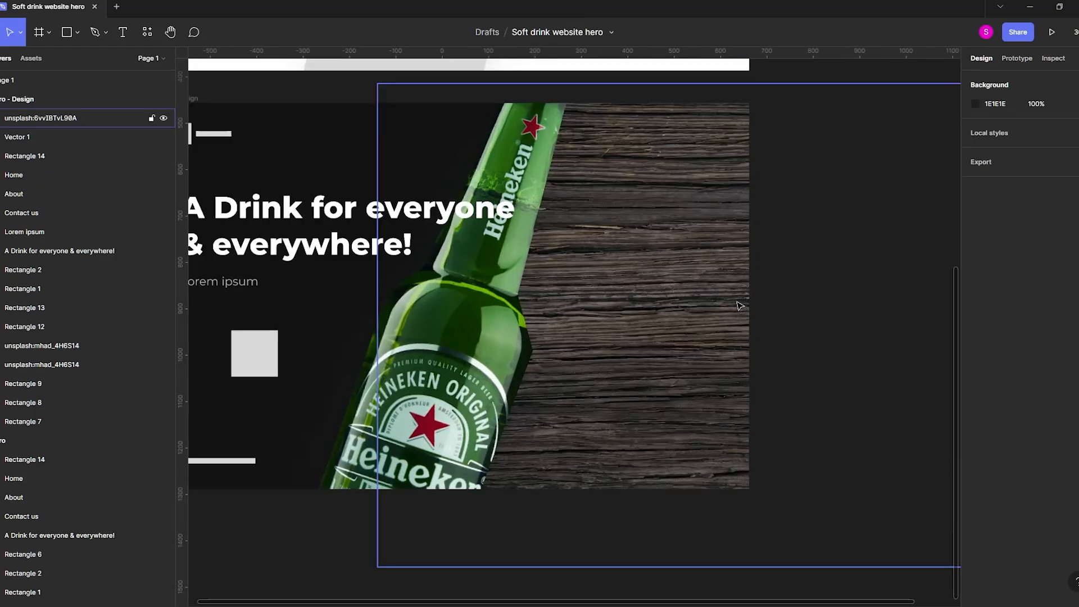
left_click(33, 137)
left_click(39, 118, "shift")
left_click_drag(45, 140, 56, 373)
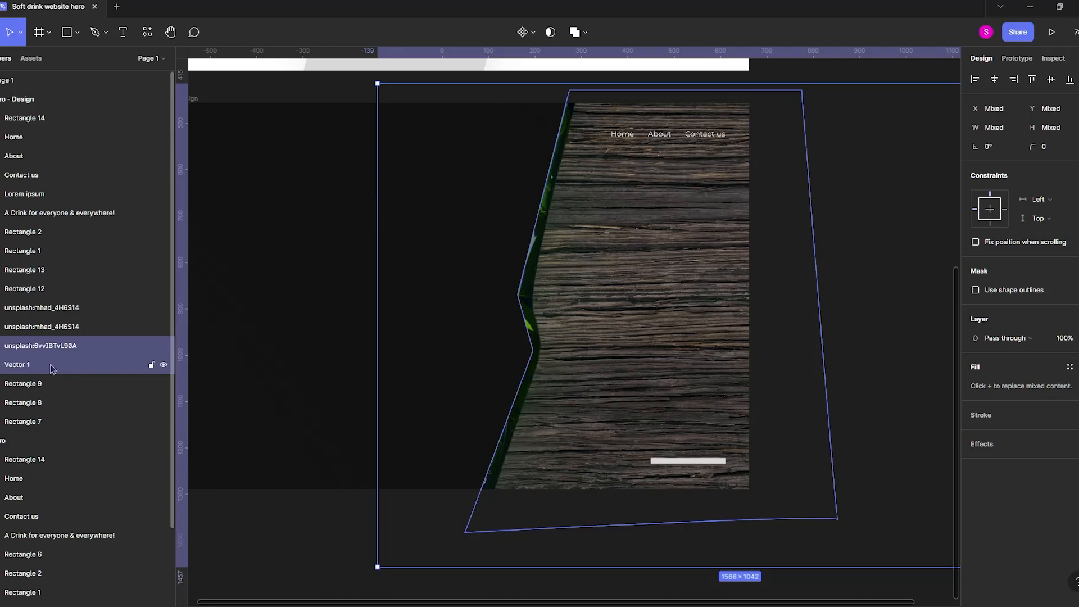
key("ctrl+z")
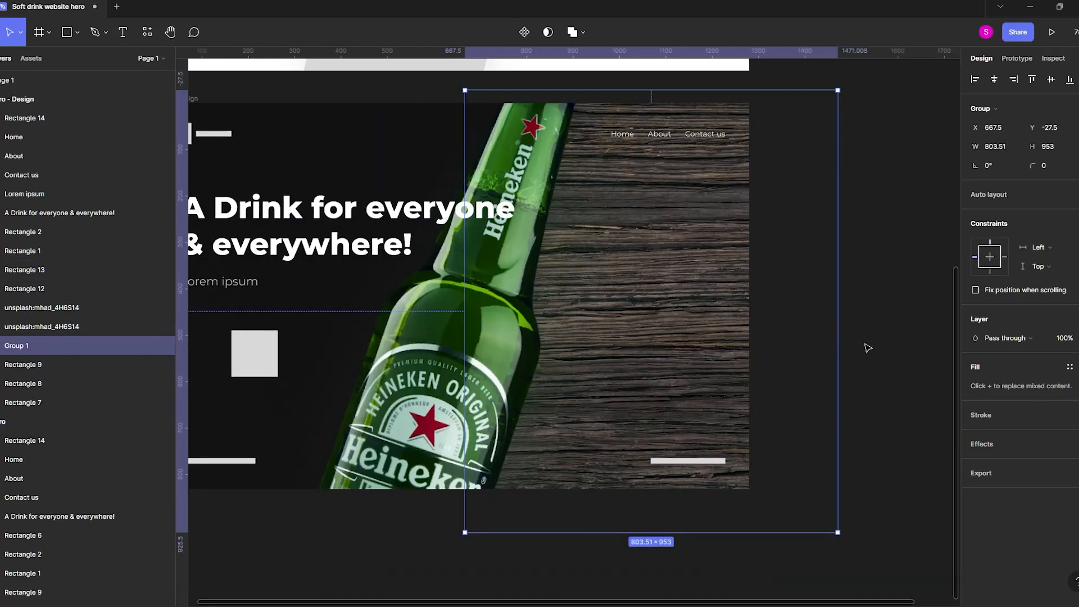
left_click(866, 349)
Darken the grouped wood image by lowering its exposure.
left_click(699, 397)
left_click(976, 318)
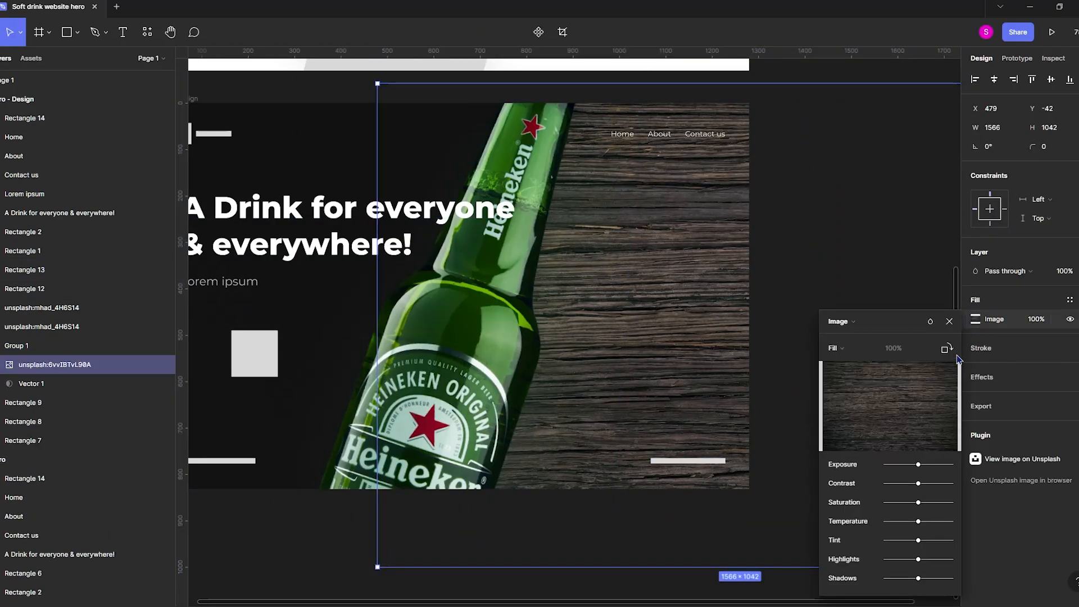
left_click_drag(917, 466, 901, 466)
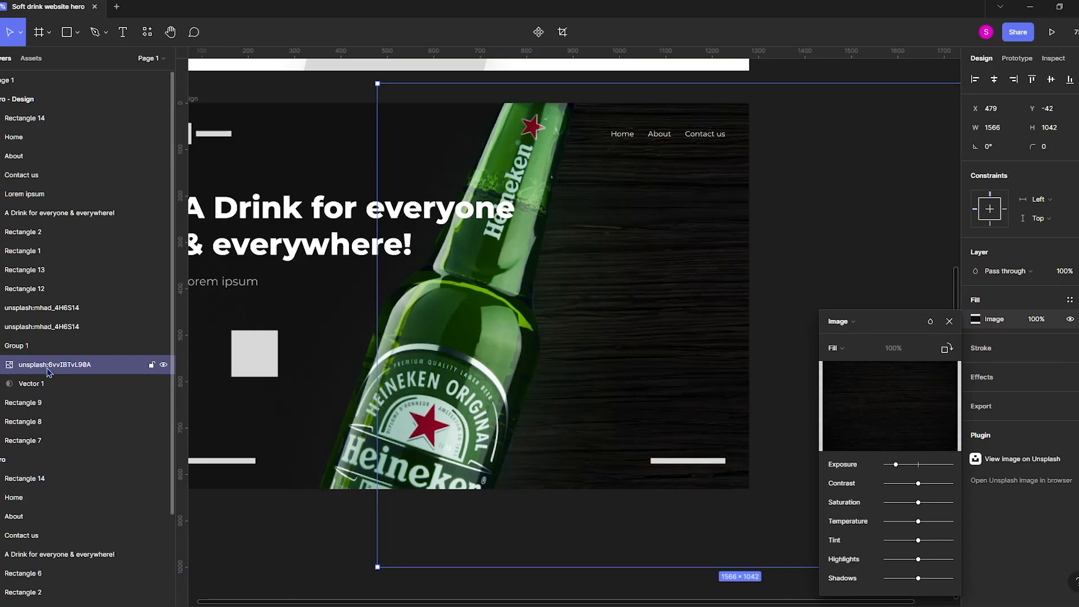
Try layering a smaller 1030 × 686 px copy of the wood image over the original, and delete the copy.
scroll(609, 458, "down", 3, "ctrl")
left_click_drag(650, 426, 566, 430, "alt")
left_click_drag(472, 417, 692, 408)
left_click_drag(786, 406, 710, 386, "alt+shift")
scroll(595, 371, "up", 3, "ctrl")
left_click_drag(575, 412, 599, 435)
key("ctrl+z")
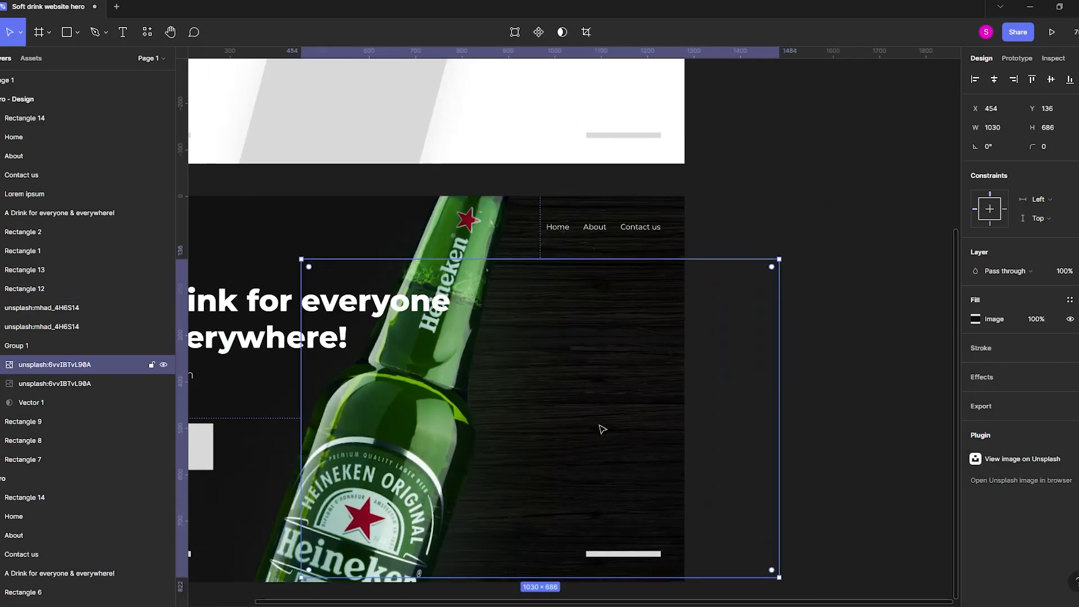
key("Delete")
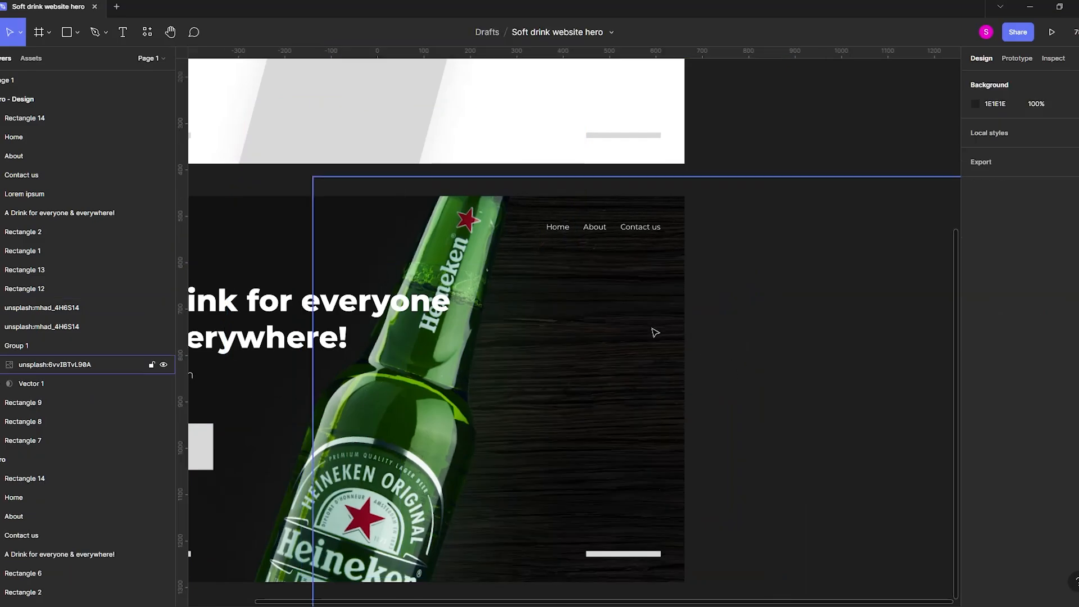
Shrink the wood image inside the masked group to 704 × 468 px.
left_click(655, 331)
scroll(694, 336, "down", 5, "ctrl")
left_click_drag(805, 362, 739, 355, "alt+shift")
scroll(669, 361, "up", 4, "ctrl")
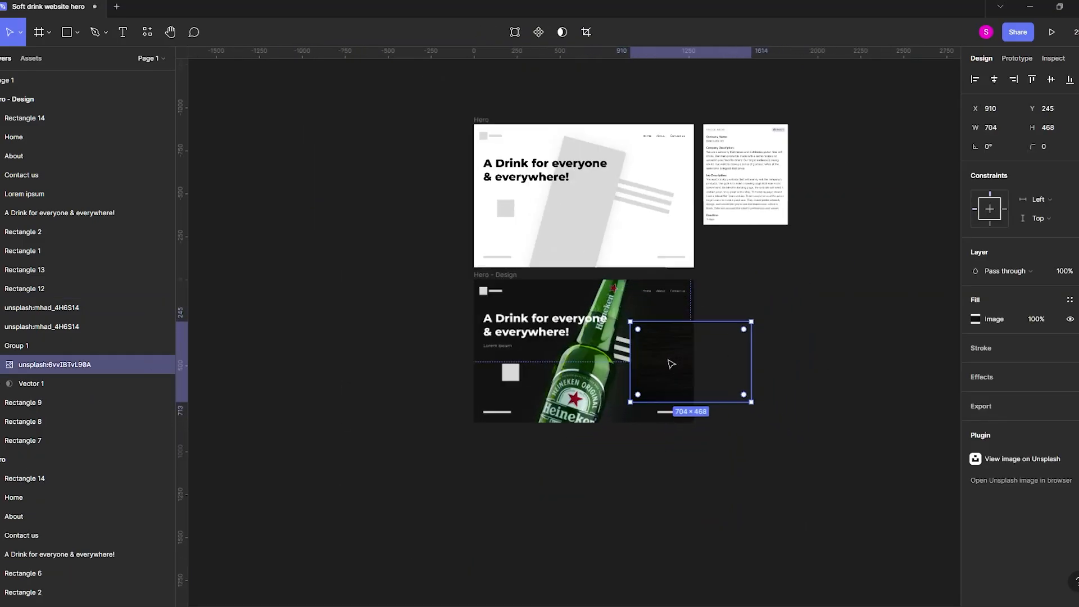
Align the wood image with the frame's lower-right corner and extend the texture up to the frame's top edge, beneath the tilted bars.
left_click_drag(661, 389, 549, 428)
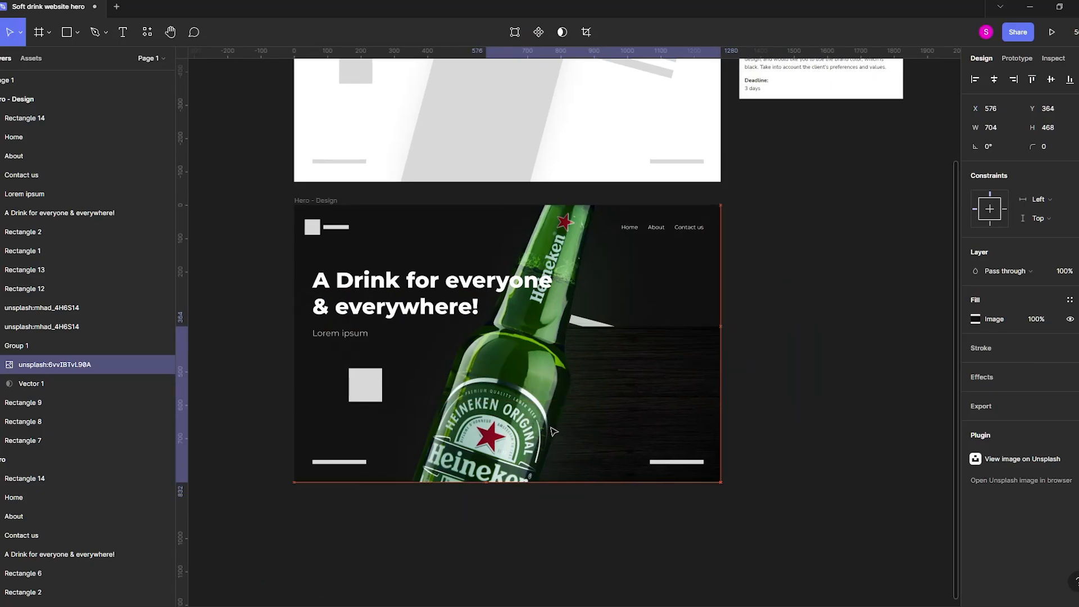
left_click_drag(680, 426, 683, 272, "alt")
left_click(807, 280)
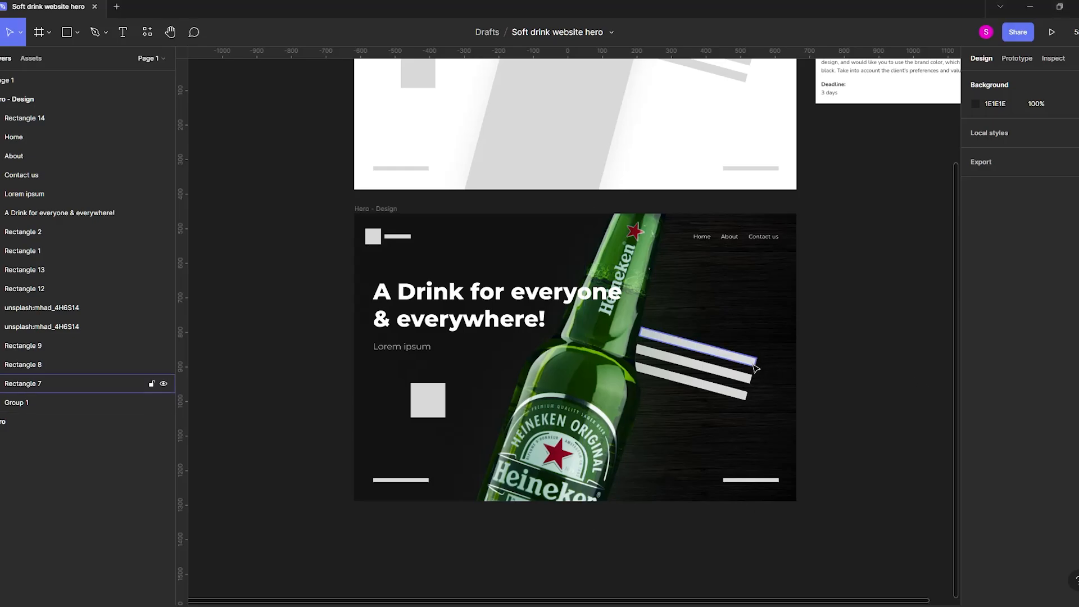
Delete the three tilted placeholder bars beside the bottle.
left_click(755, 365)
left_click(750, 378, "shift")
left_click(747, 394, "shift")
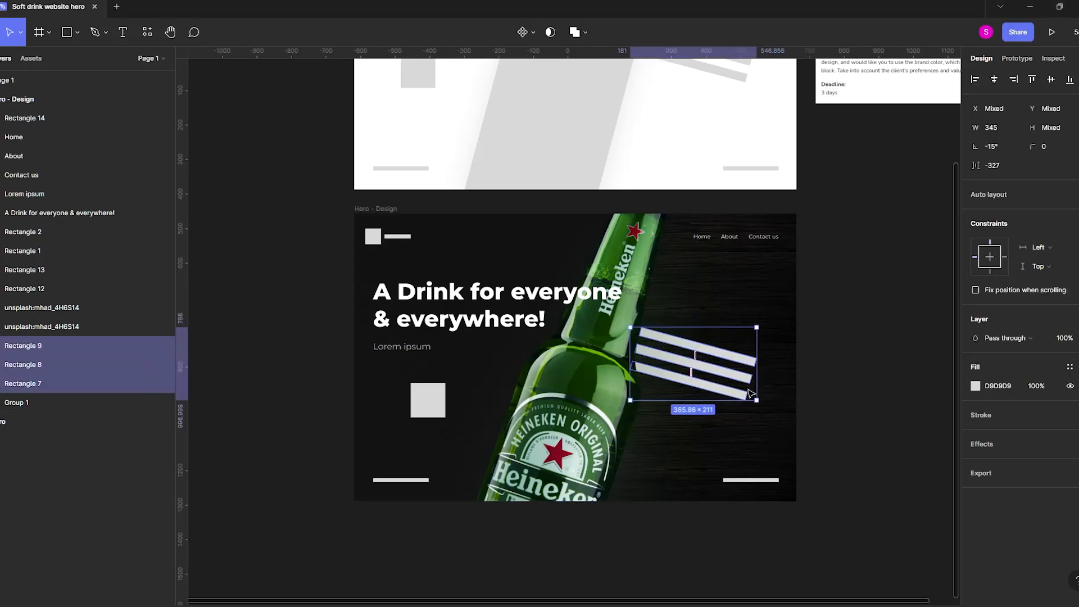
key("Delete")
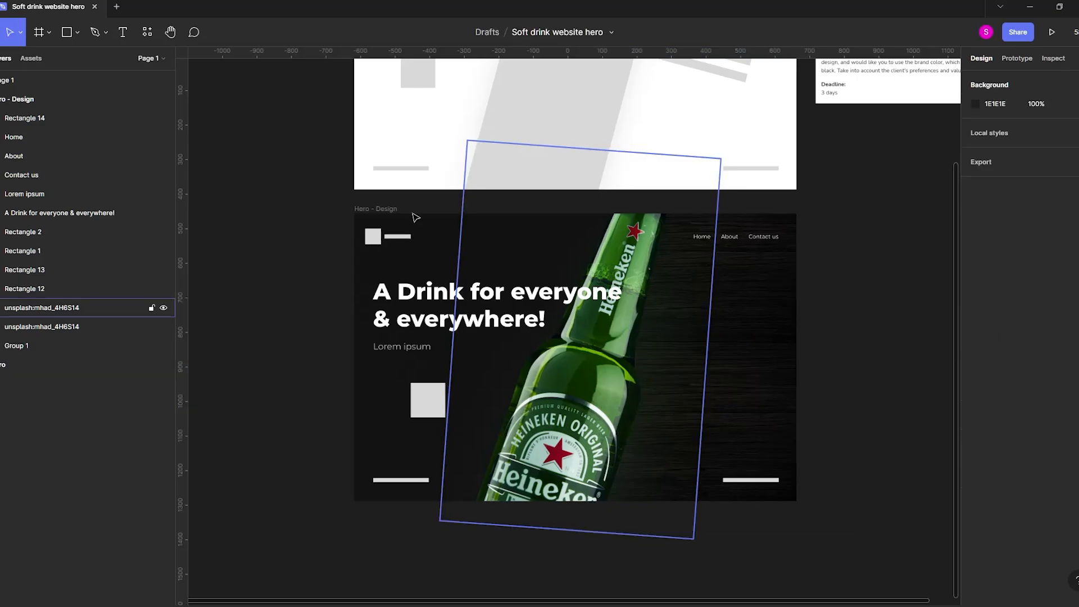
Add the text "Fresh & Chill" on the wood texture beside the bottle at X 913, Y 349.
key("t")
left_click(671, 335)
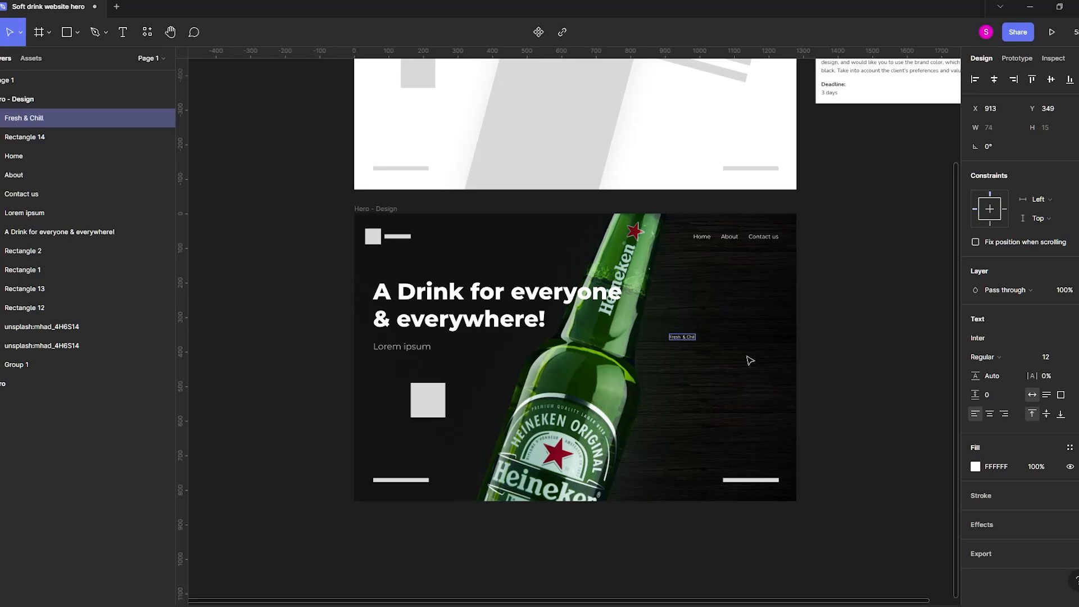
scroll(678, 340, "up", 5)
key("Escape")
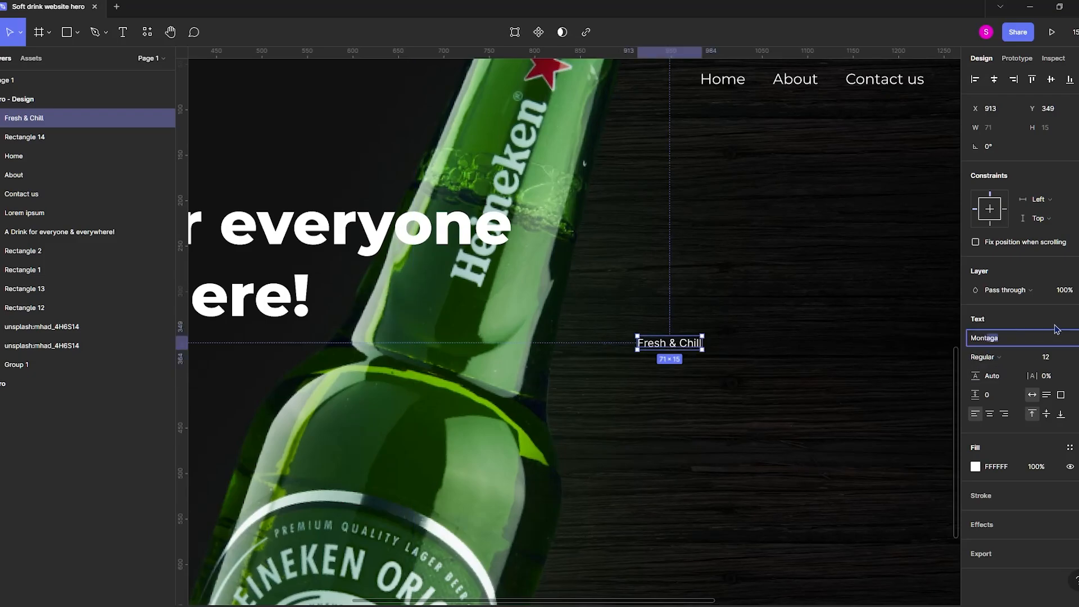
Style the "Fresh & Chill" text in Montserrat SemiBold at font size 21.
key("Return")
scroll(889, 354, "down", 3)
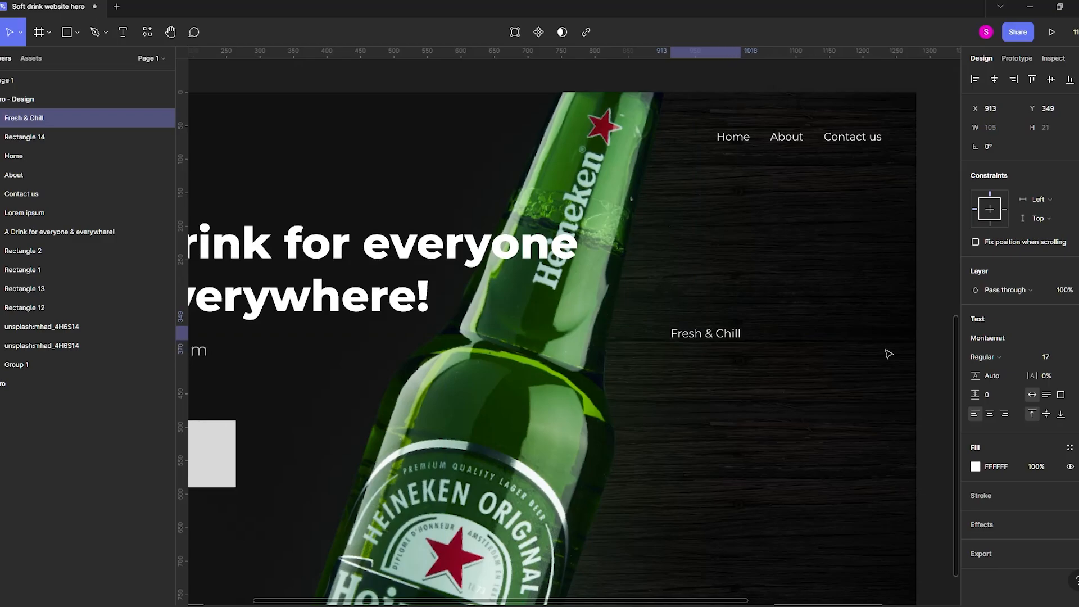
key("ctrl+shift+period")
left_click(984, 357)
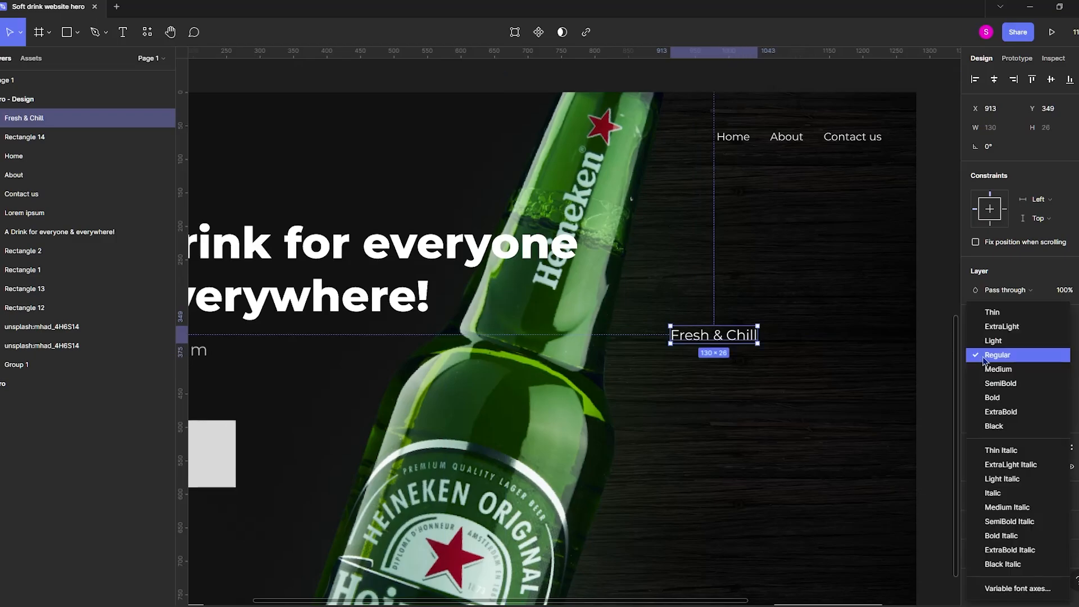
left_click(981, 370)
left_click(995, 368)
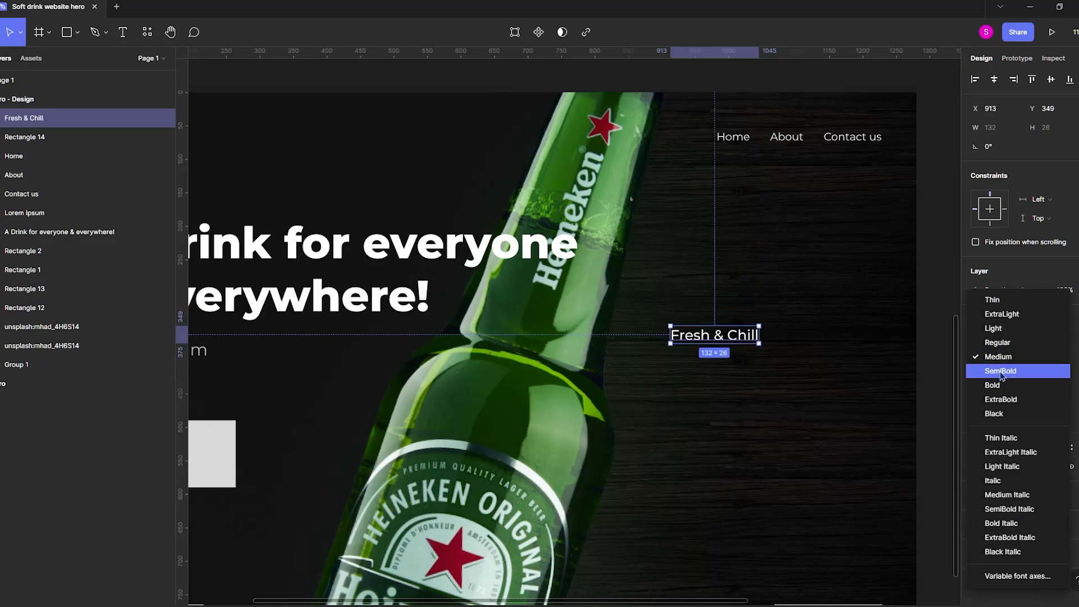
left_click(989, 388)
Duplicate the "Fresh & Chill" text twice below itself to form three evenly spaced lines, with the last at Y 431.
left_click_drag(770, 324, 741, 366)
key("ctrl+d")
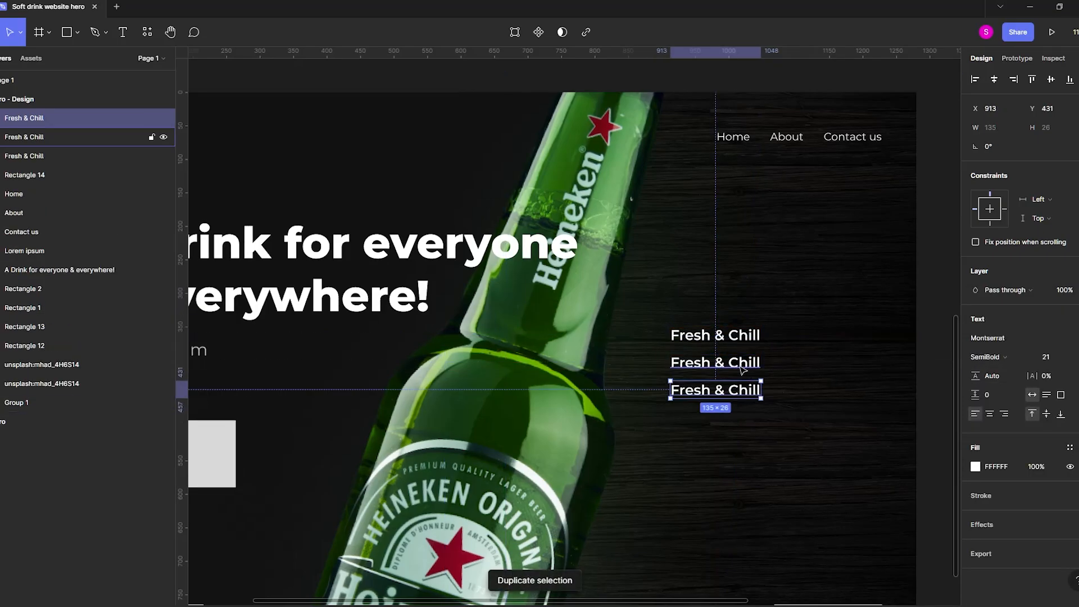
Rotate the three "Fresh & Chill" lines to -15°, place them against the bottle's neck and layer them behind the bottle image.
left_click(745, 366, "shift")
left_click(747, 338, "shift")
left_click_drag(765, 320, 691, 355)
left_click_drag(92, 158, 73, 394)
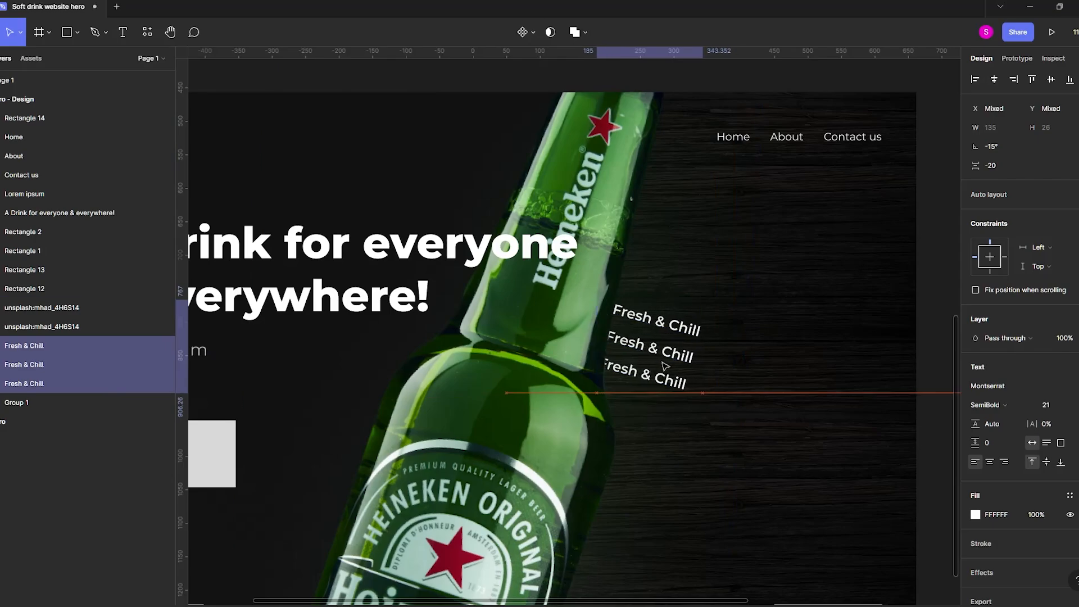
Enlarge the three tilted "Fresh & Chill" lines to font size 27 and nudge them into place beside the bottle.
key("ctrl+shift+period")
key("ctrl+shift+period")
key("ctrl+shift+period")
key("ctrl+shift+period")
key("ctrl+shift+period")
key("ctrl+shift+period")
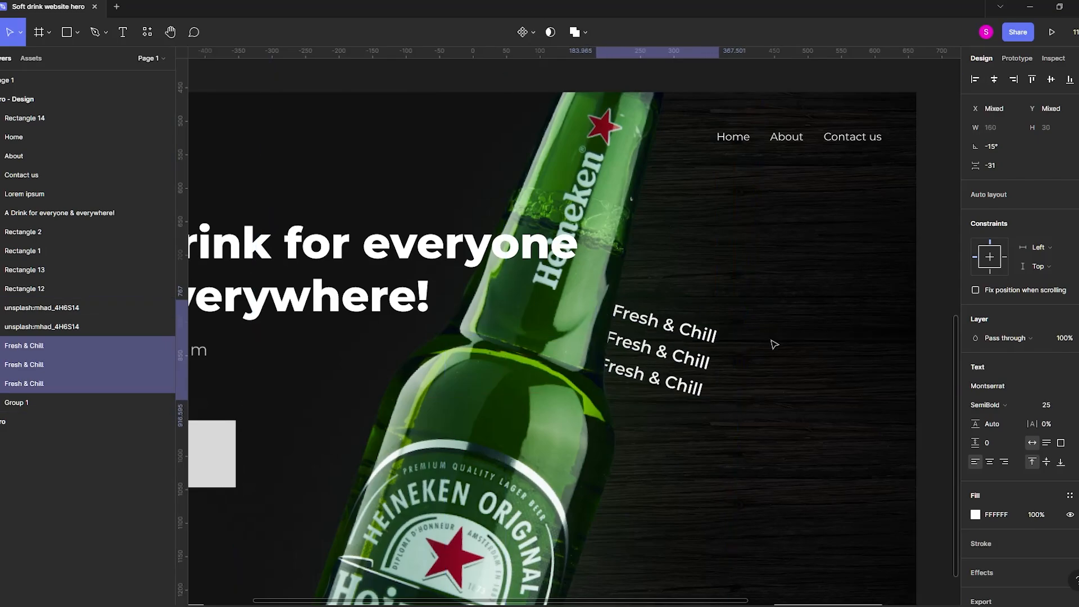
left_click_drag(696, 369, 698, 366)
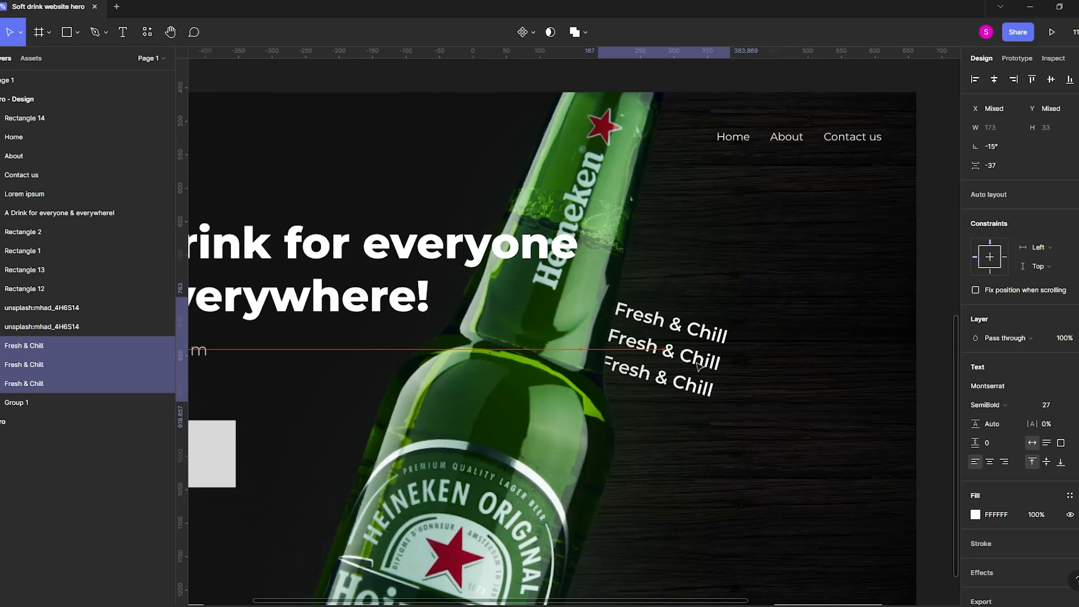
left_click(836, 347)
Examine the overall hero layout and the square placeholder beneath the supporting text.
scroll(836, 347, "down", 5)
left_click(786, 533)
left_click_drag(785, 532, 734, 552)
scroll(580, 489, "up", 1)
scroll(579, 489, "up", 1)
left_click(488, 406)
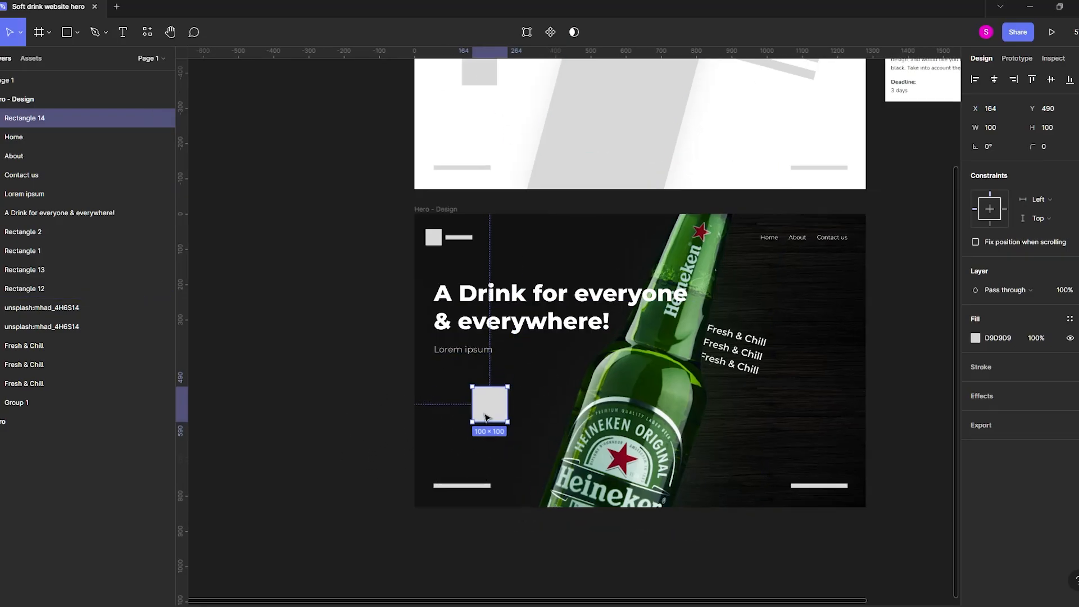
scroll(477, 433, "up", 2)
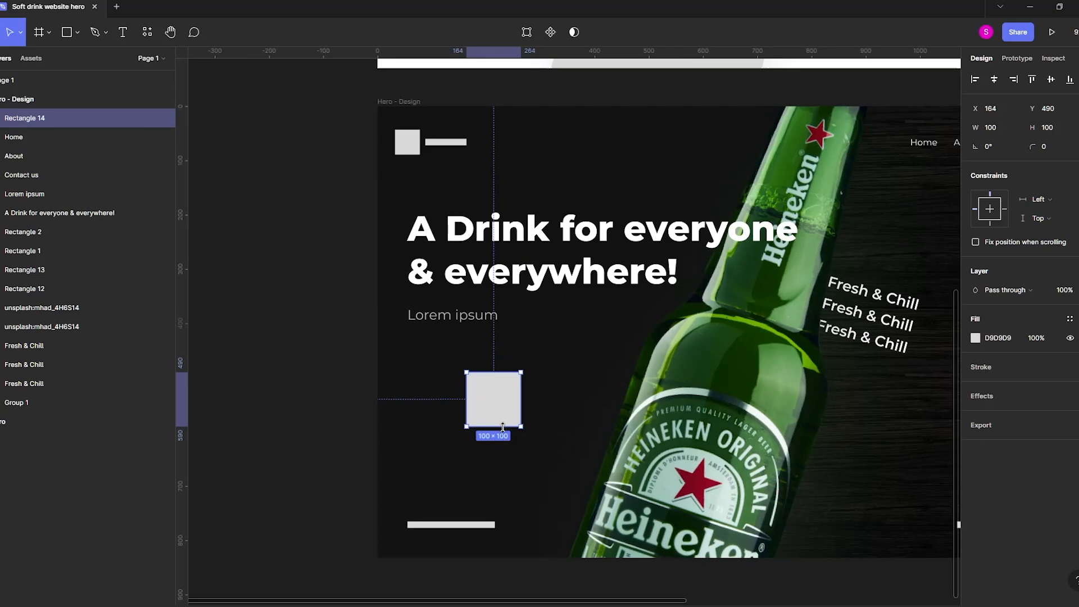
left_click_drag(503, 442, 438, 442)
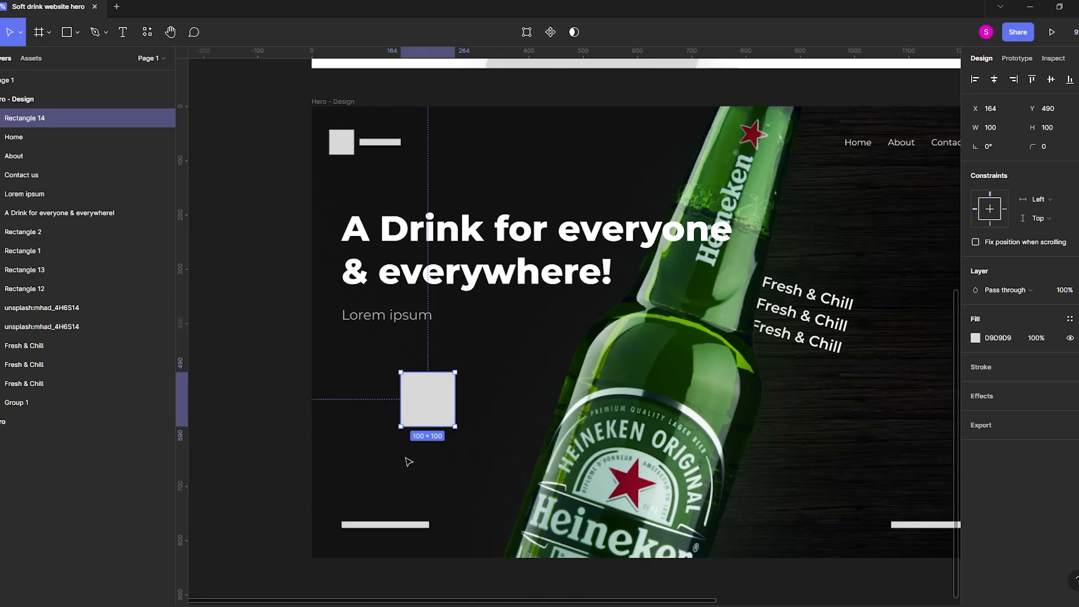
left_click_drag(409, 462, 336, 481)
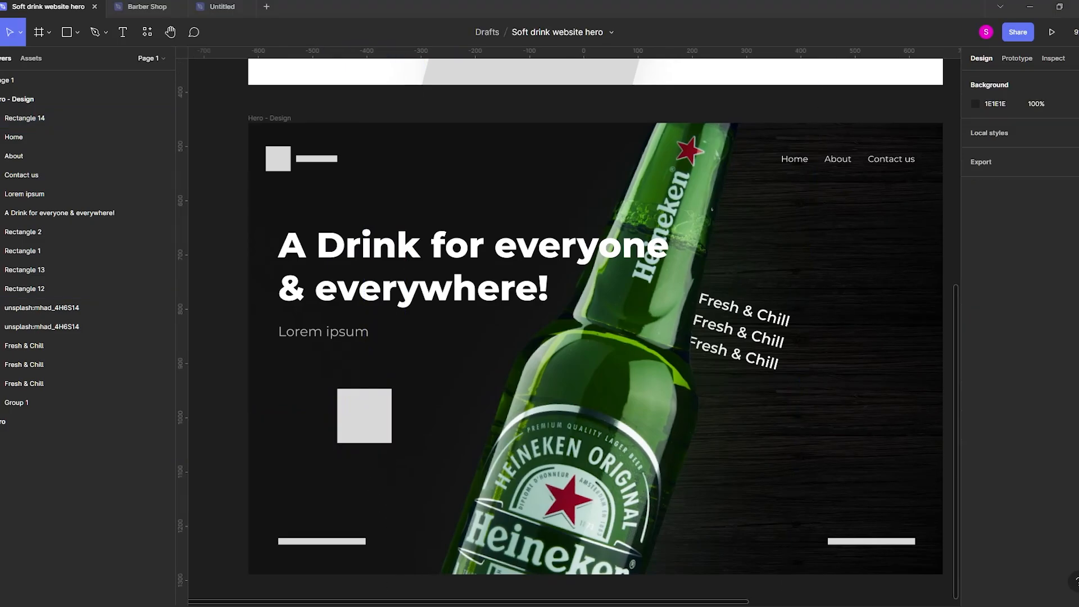
left_click(233, 534)
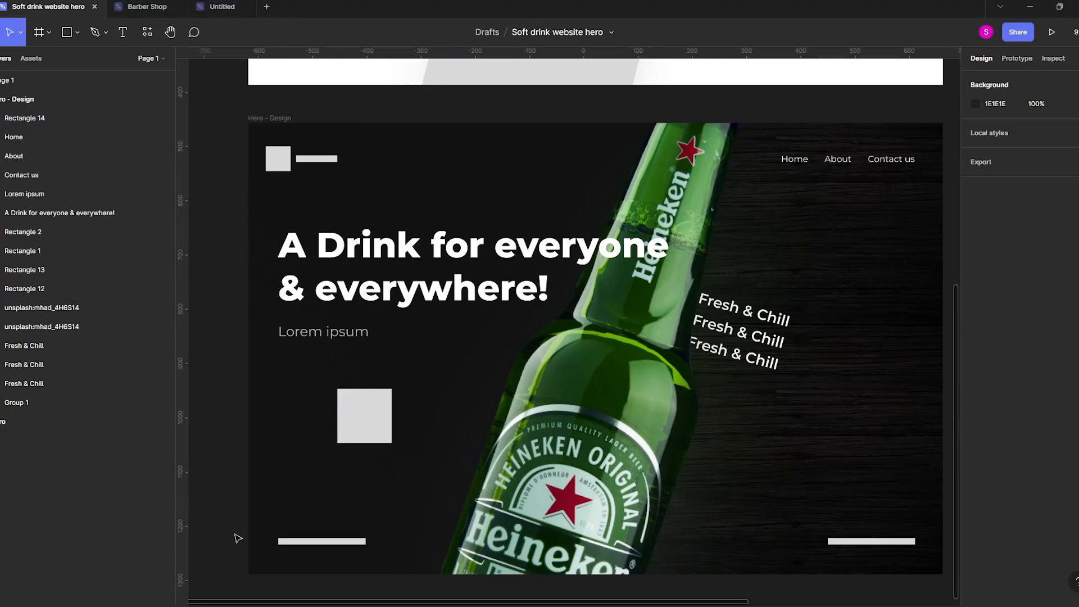
Paste the copied 182 × 182 "SCROLL DOWN" mouse icon group onto the empty canvas beside the hero frame.
left_click_drag(219, 517, 330, 520)
key("ctrl+v")
left_click_drag(543, 350, 268, 459)
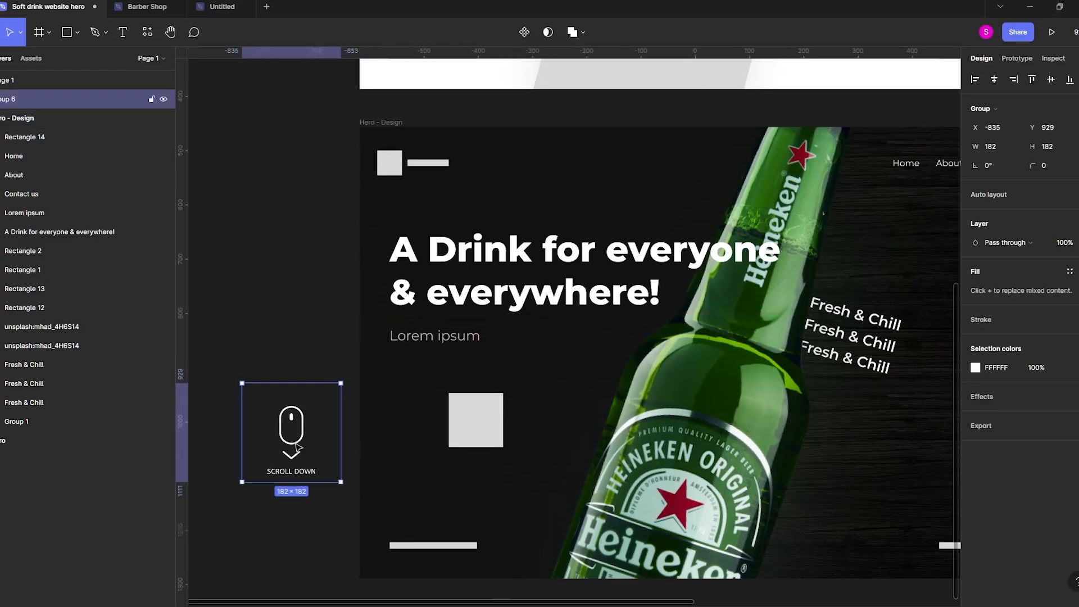
Delete the square placeholder and put the "SCROLL DOWN" group in its place at X 55, Y 449.
left_click(484, 428)
key("Delete")
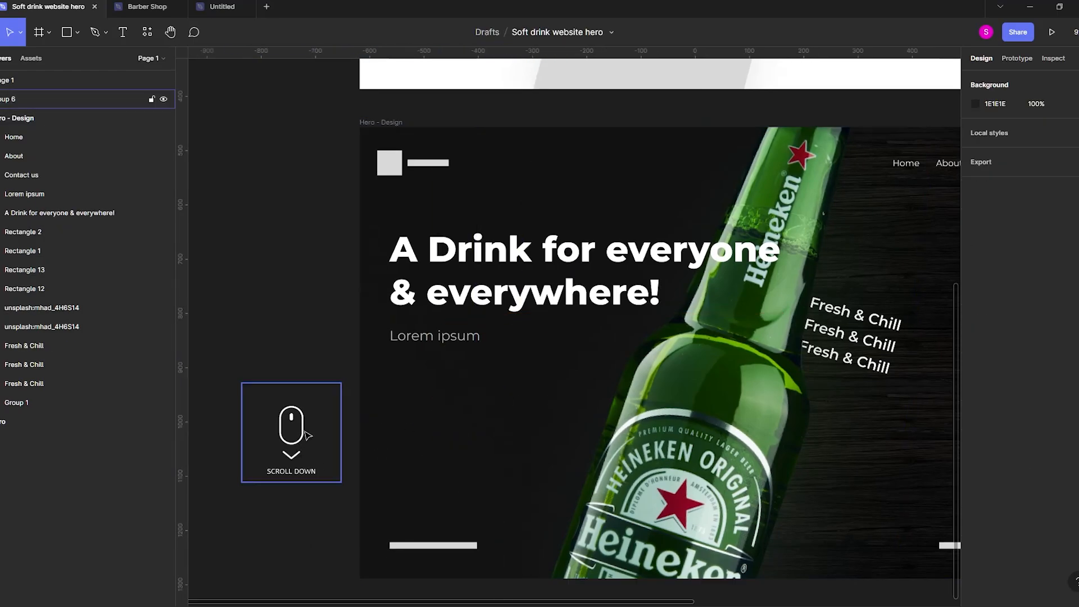
left_click(297, 447)
left_click_drag(296, 447, 447, 430)
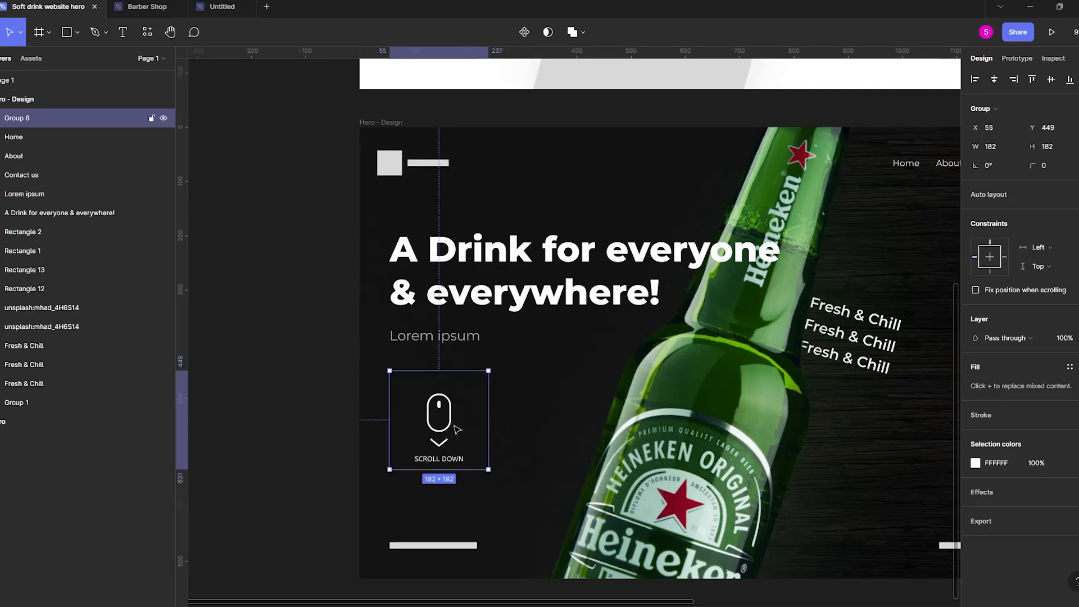
left_click(285, 393)
Add a drop shadow to the "A Drink for everyone & everywhere!" heading and raise its blur to about 19.
scroll(267, 410, "down", 3)
scroll(268, 410, "up", 3)
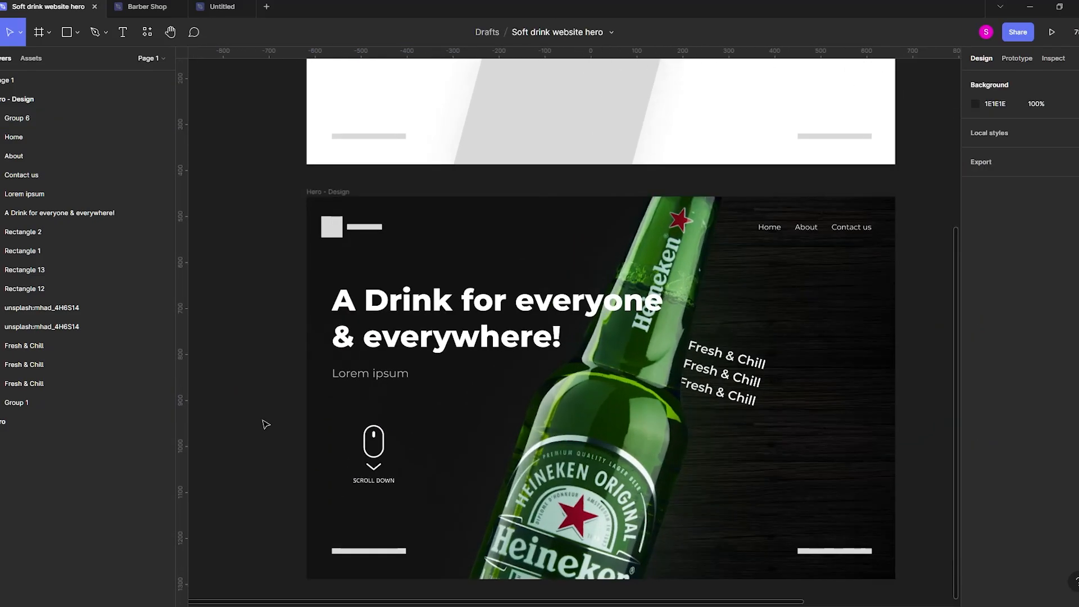
left_click(387, 311)
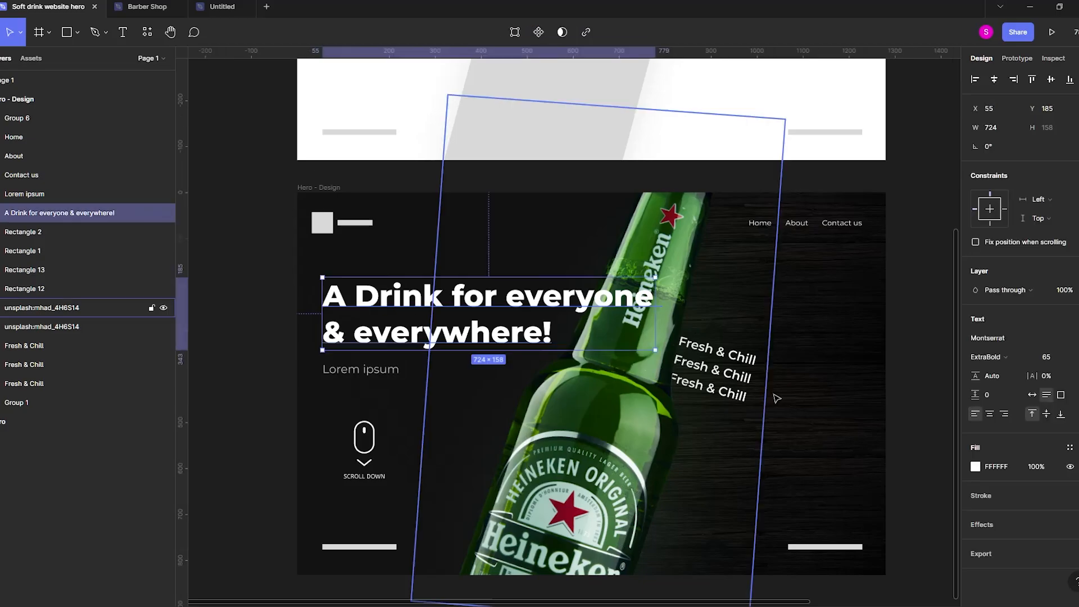
left_click(1041, 543)
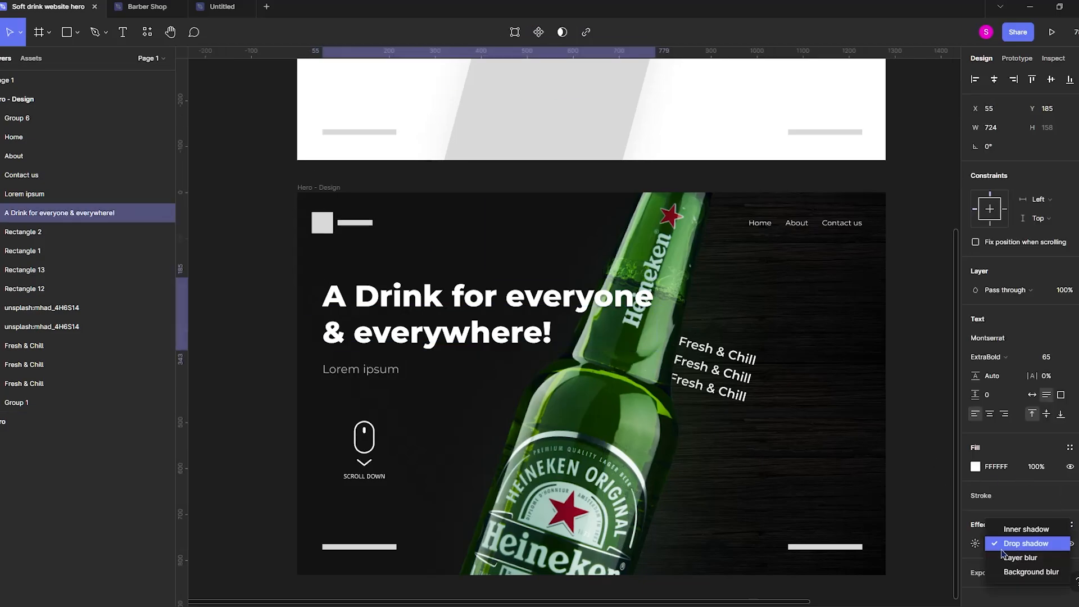
left_click(975, 543)
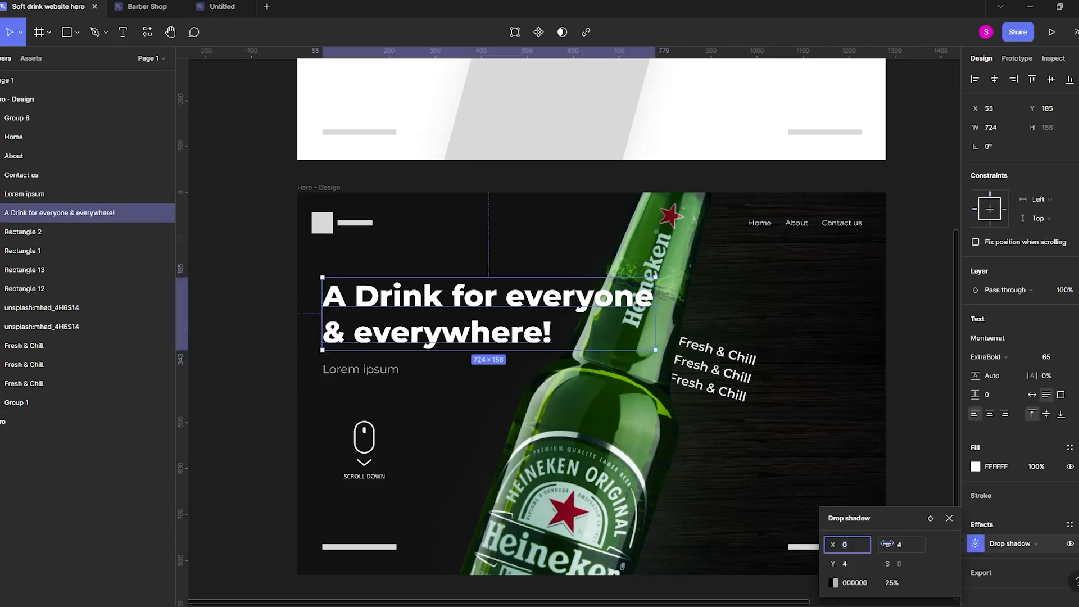
left_click_drag(888, 544, 988, 534)
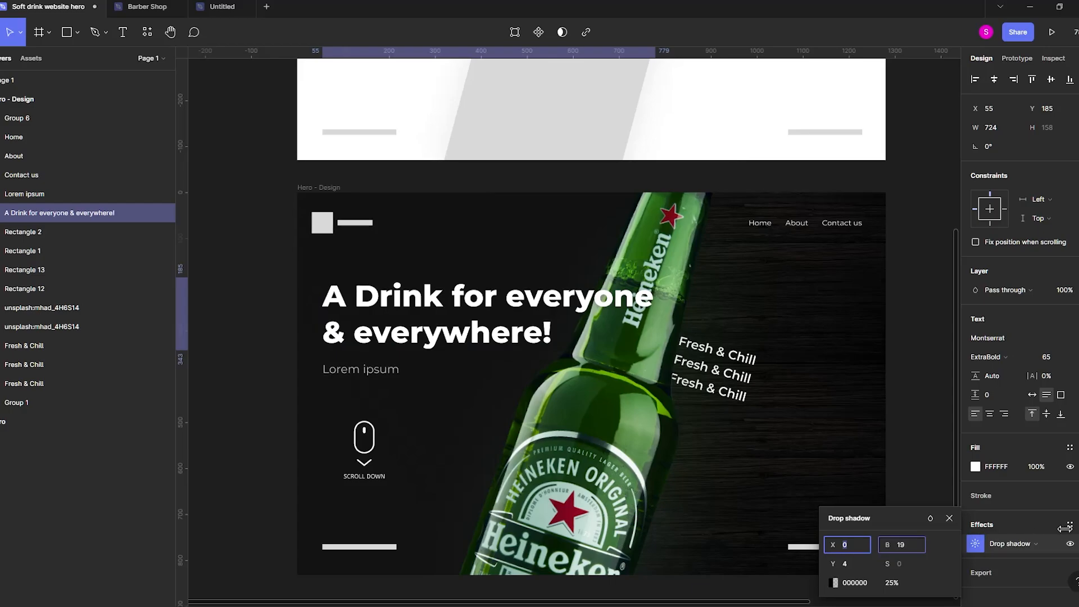
left_click_drag(1069, 528, 1076, 530)
left_click(909, 405)
left_click_drag(895, 411, 879, 386)
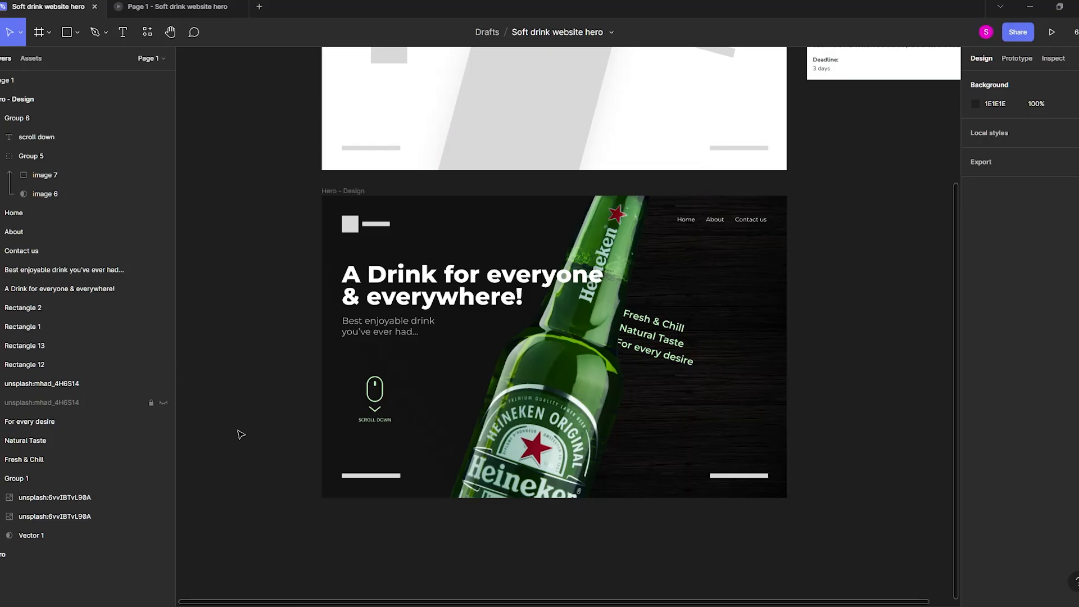
Generate a 220 × 220 texture with the Noise plugin, using a slightly raised density, and insert it on the canvas.
right_click(277, 355)
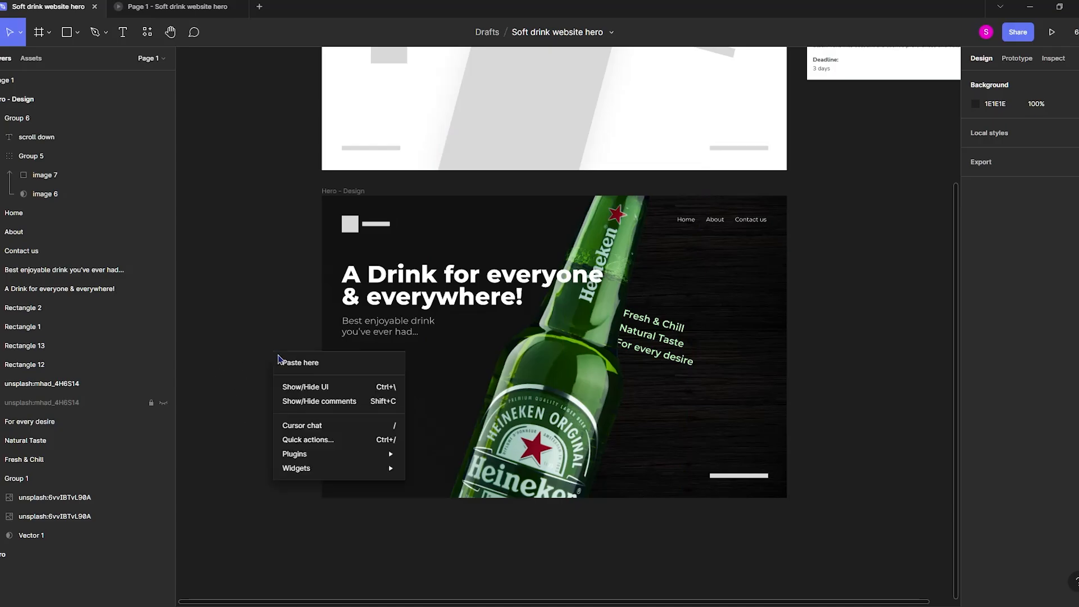
mouse_move(335, 453)
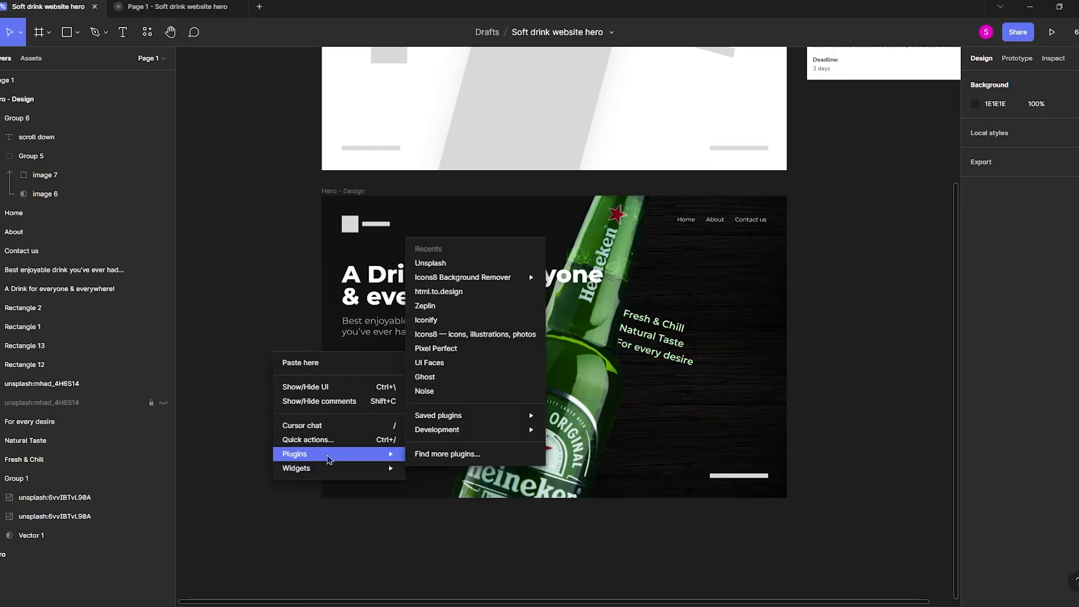
left_click(446, 392)
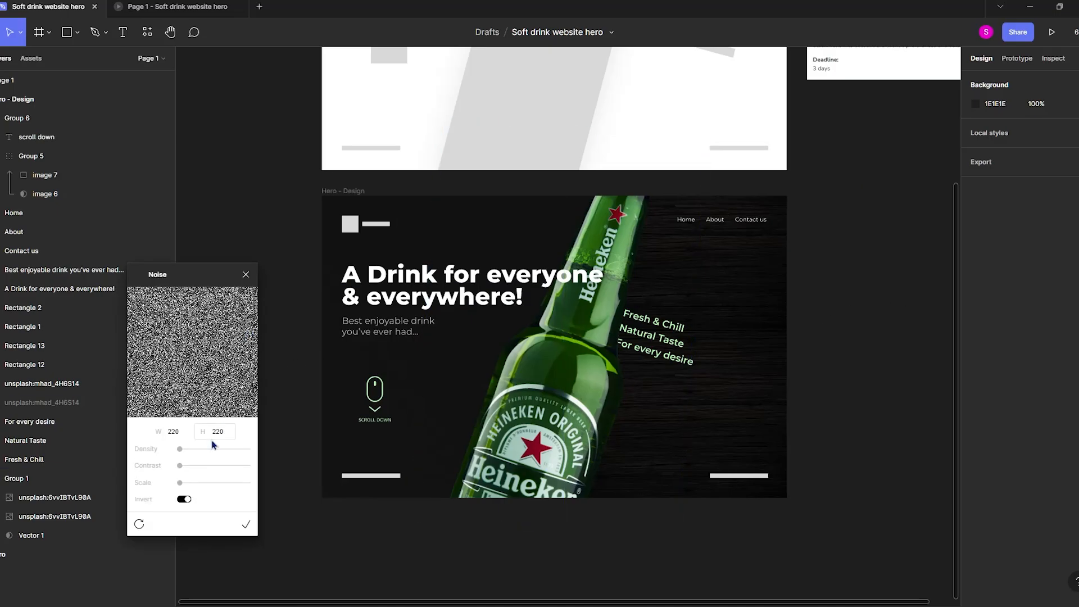
left_click_drag(179, 449, 184, 452)
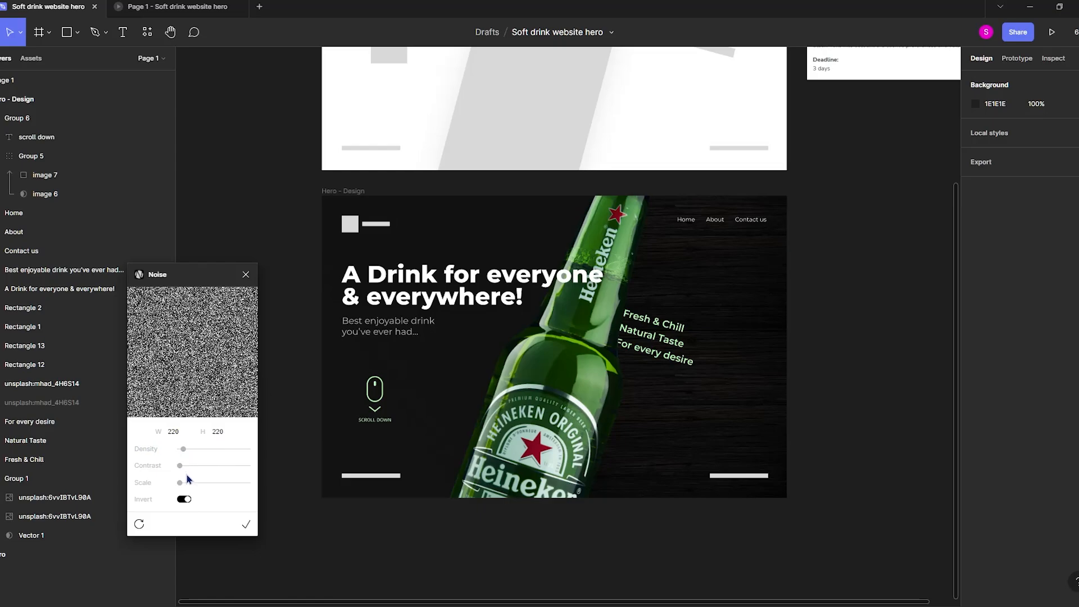
left_click(246, 524)
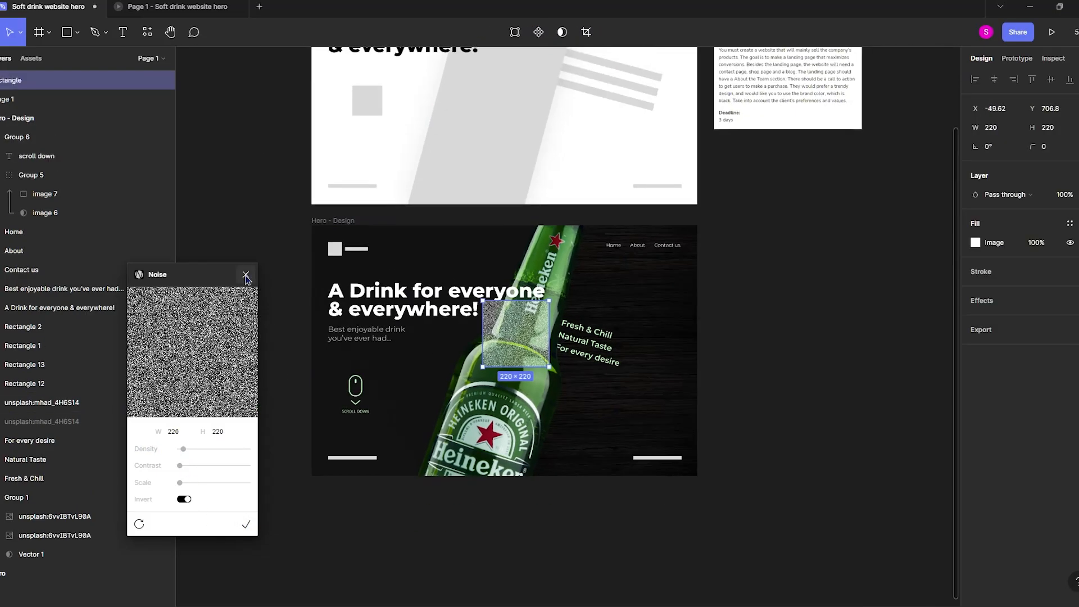
left_click(245, 276)
Align the noise texture with the Hero - Design frame's upper-left corner and nest it in that frame directly above Group 1.
left_click_drag(531, 337, 414, 262)
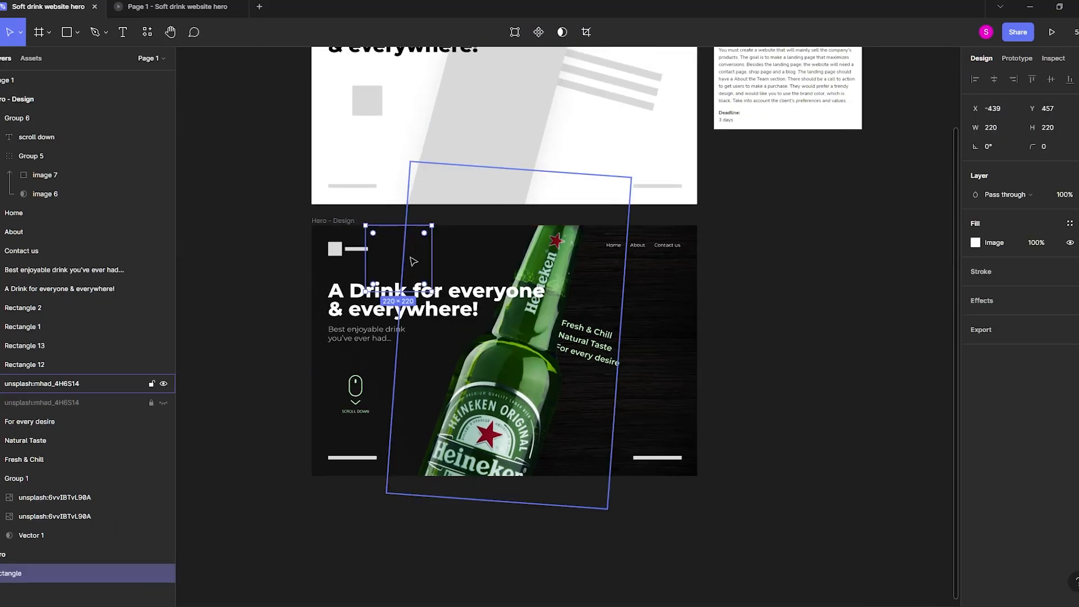
left_click_drag(45, 579, 28, 551)
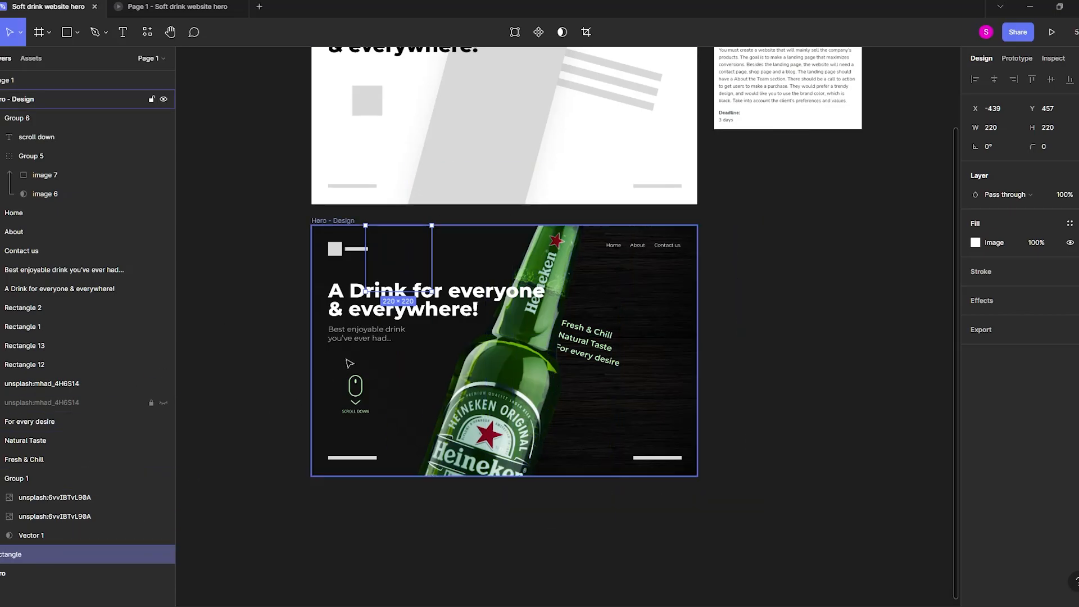
scroll(382, 323, "up", 4)
left_click_drag(422, 171, 297, 171)
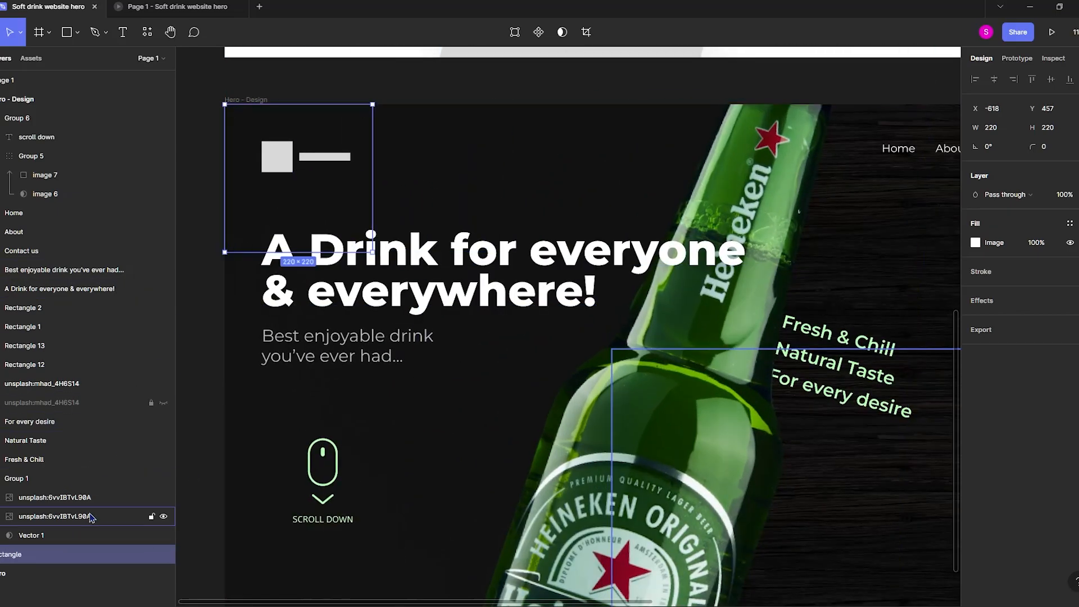
left_click_drag(56, 554, 31, 472)
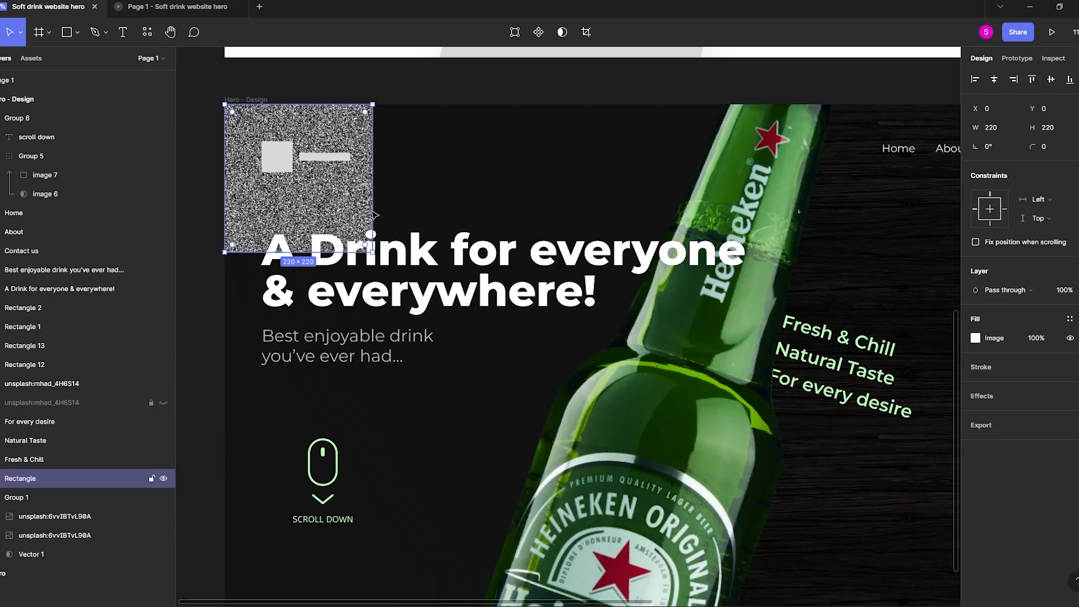
Resize the noise texture to 1280 × 832 to cover the whole frame and set its layer opacity to 10%.
scroll(377, 225, "down", 5)
left_click_drag(377, 235, 646, 391)
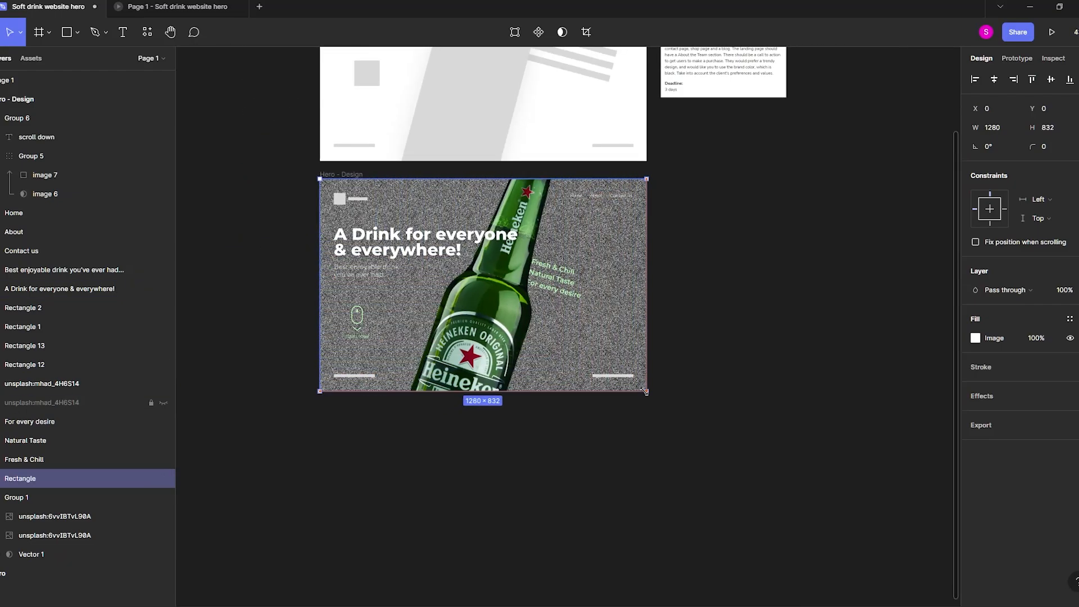
scroll(560, 310, "up", 3)
key("1")
left_click_drag(551, 302, 637, 397)
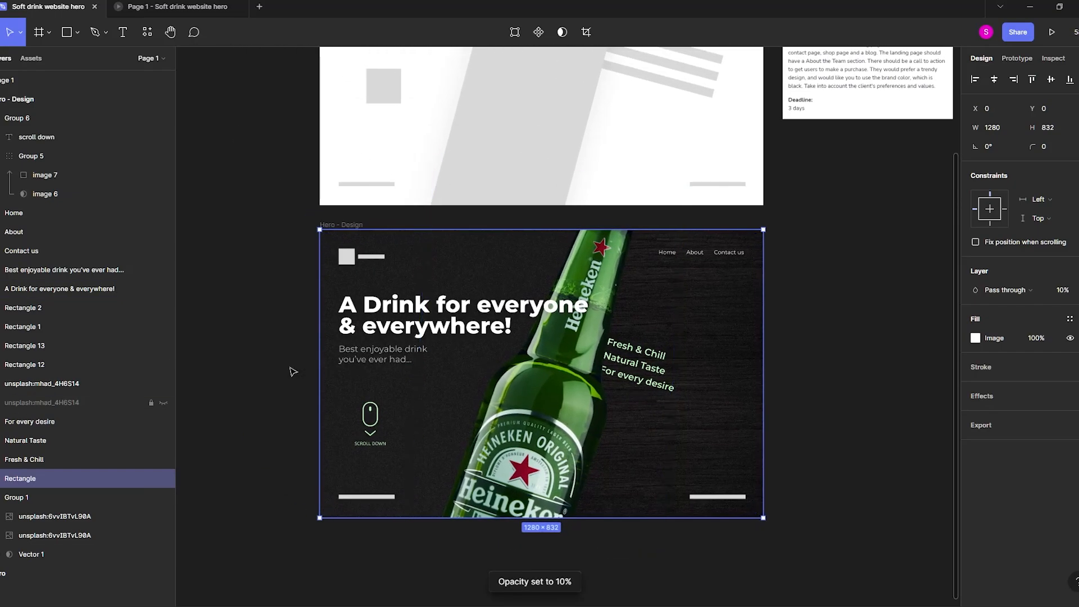
Send the noise texture behind the masked wood group, to the back of the Hero - Design frame.
left_click(266, 349)
key("ctrl+z")
key("ctrl+[")
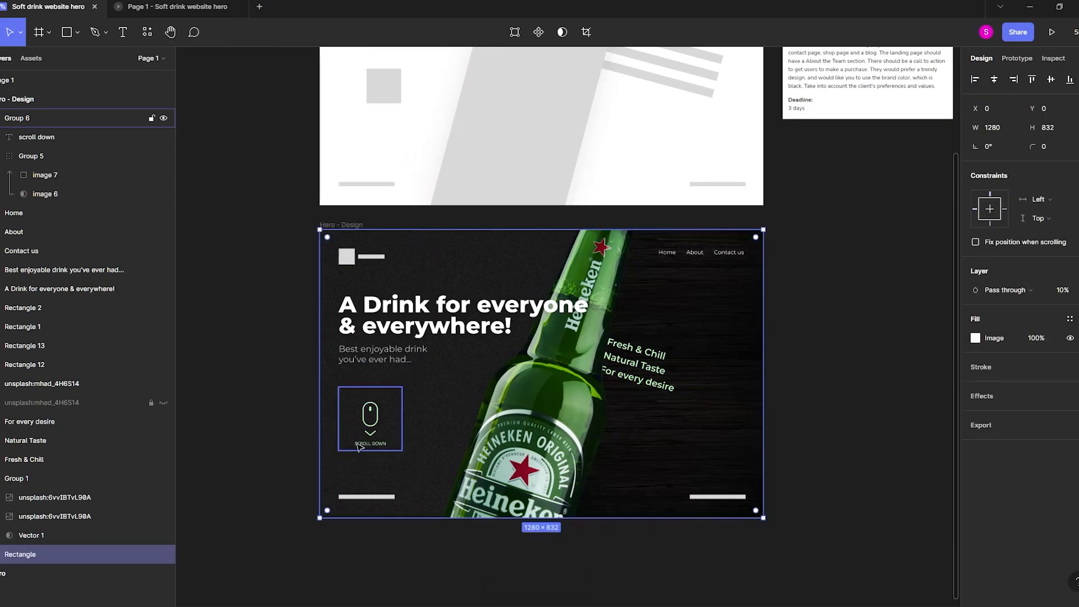
Lower the noise texture's layer opacity to 5%.
left_click(901, 400)
key("ctrl+z")
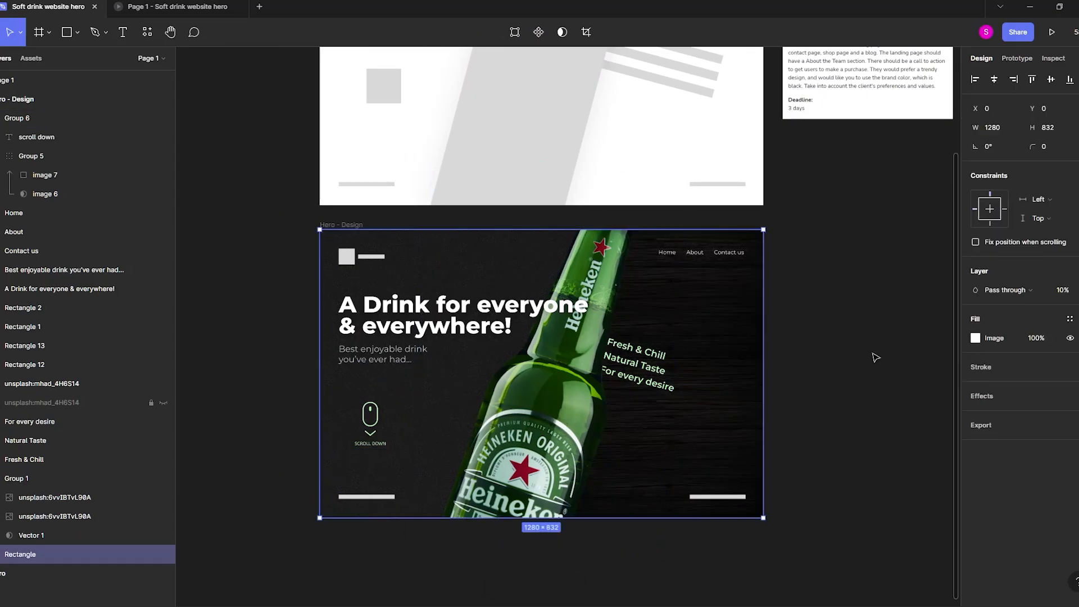
key("0")
key("5")
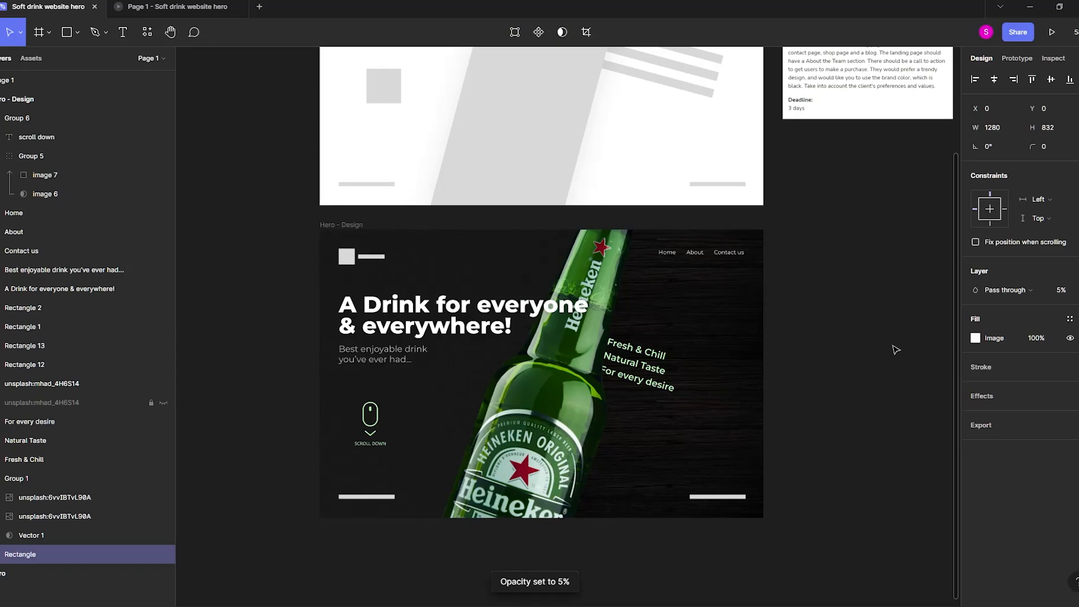
left_click(897, 350)
scroll(860, 335, "up", 2)
left_click_drag(782, 323, 863, 271)
scroll(872, 327, "down", 1)
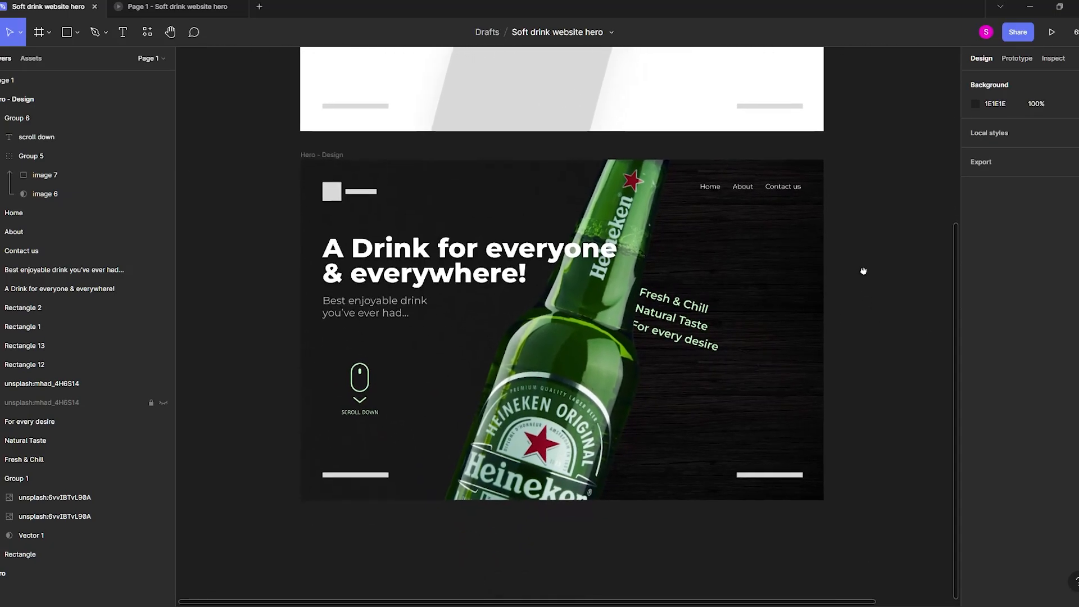
key("r")
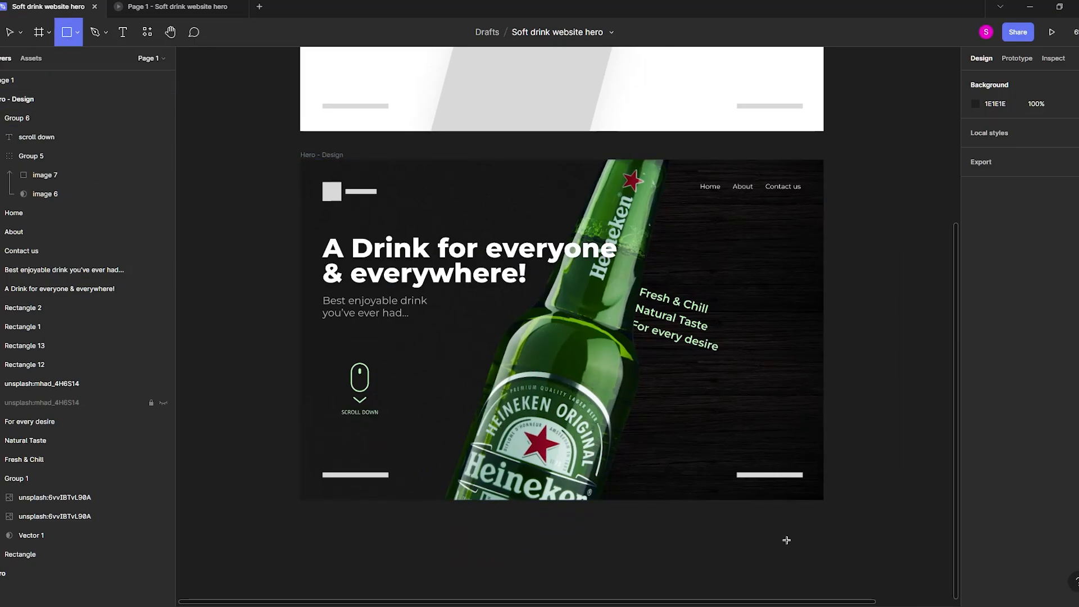
left_click_drag(786, 540, 719, 530)
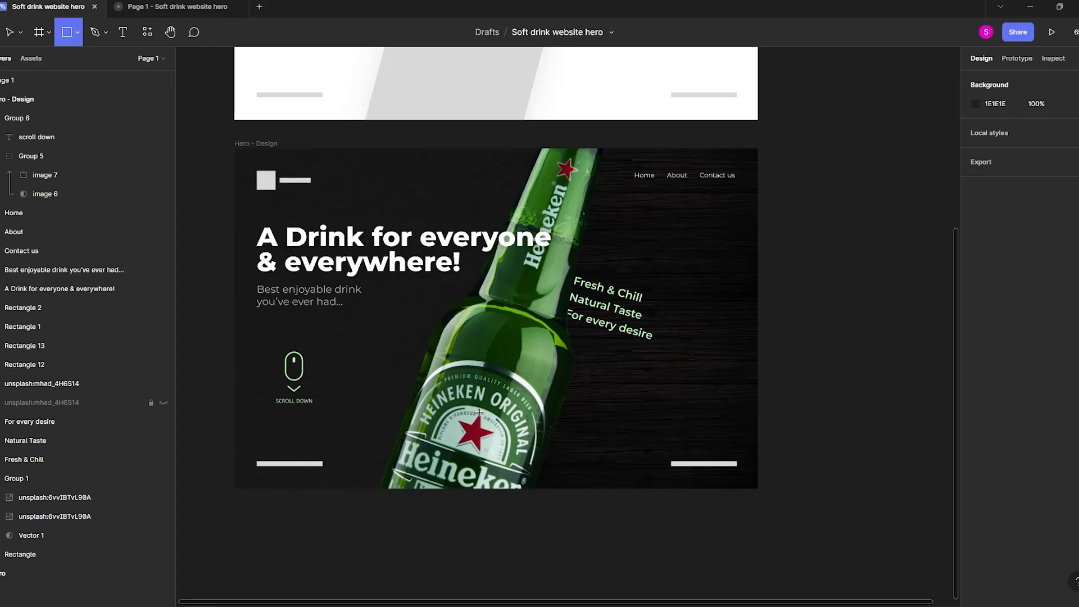
key("v")
Try shifting the bottle, masked wood group, three taglines and noise texture together to the left.
left_click(479, 413)
left_click(700, 385, "shift")
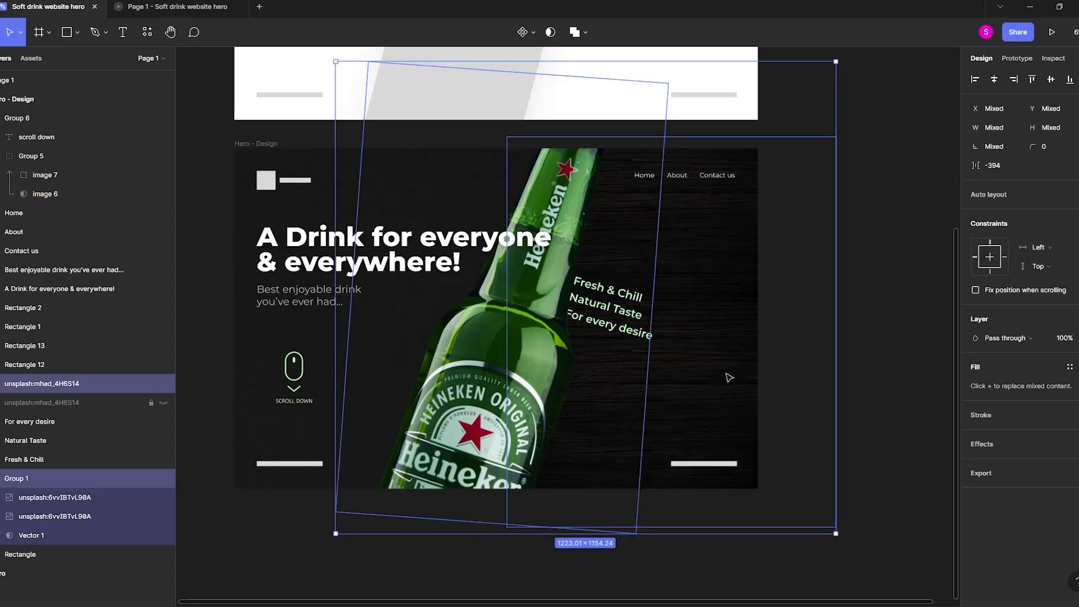
left_click(746, 337)
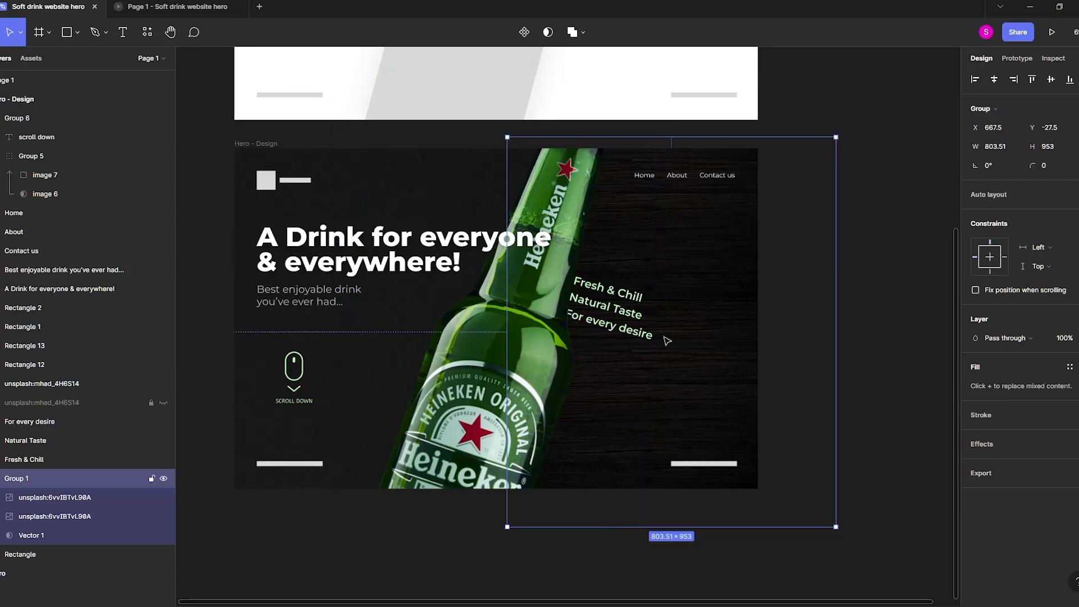
left_click(631, 315, "shift")
left_click(664, 321)
left_click_drag(887, 378, 535, 279)
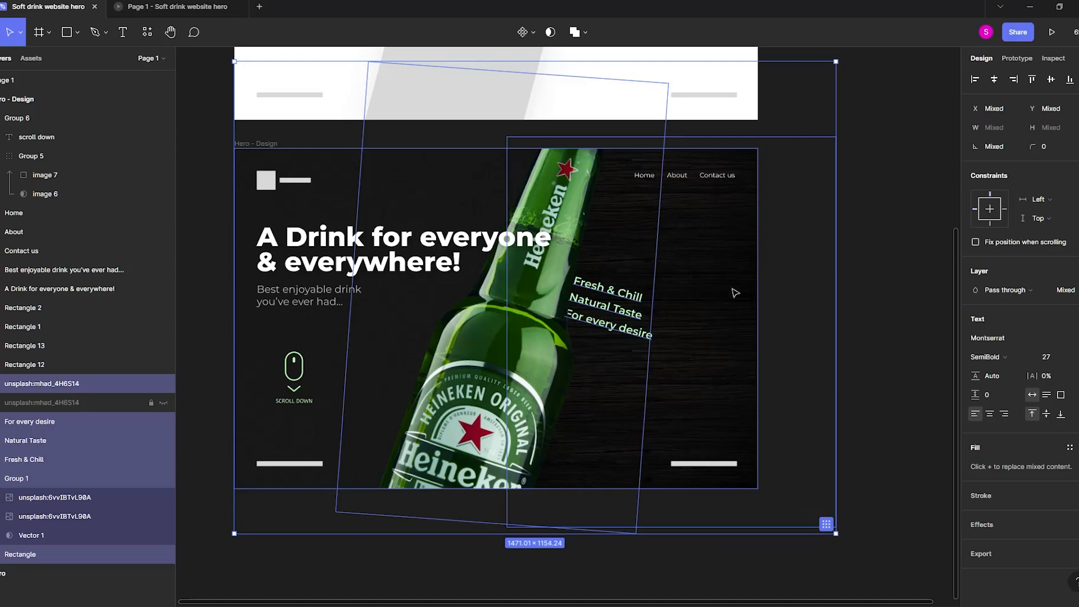
left_click_drag(727, 295, 650, 289)
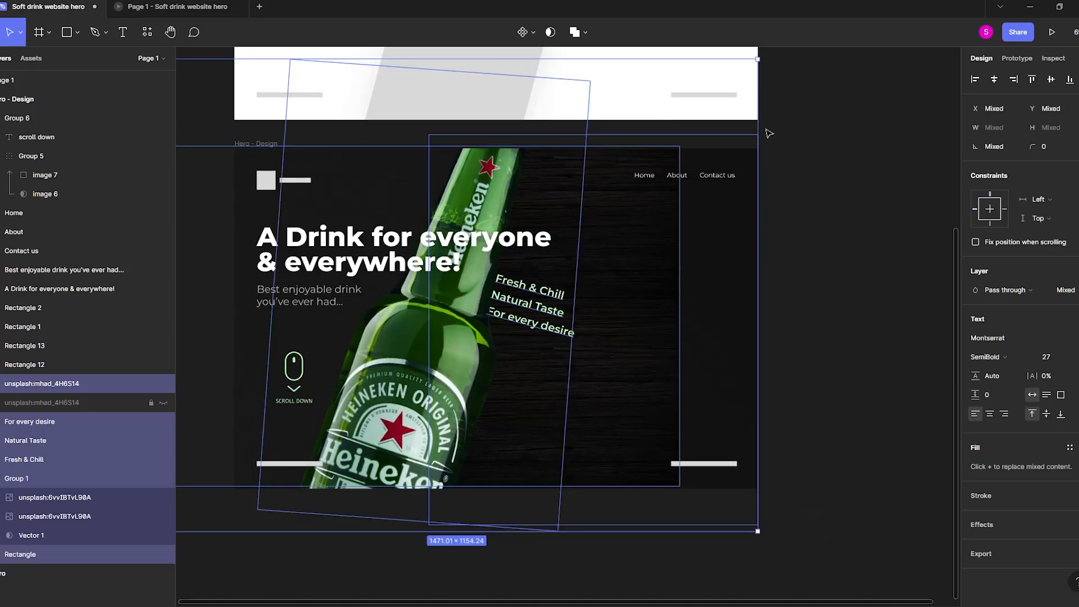
left_click_drag(764, 53, 689, 48)
left_click_drag(666, 245, 540, 310)
Undo the shift of the bottle, wood group, taglines and noise texture, and deselect them.
key("ctrl+z")
key("ctrl+z")
key("ctrl+z")
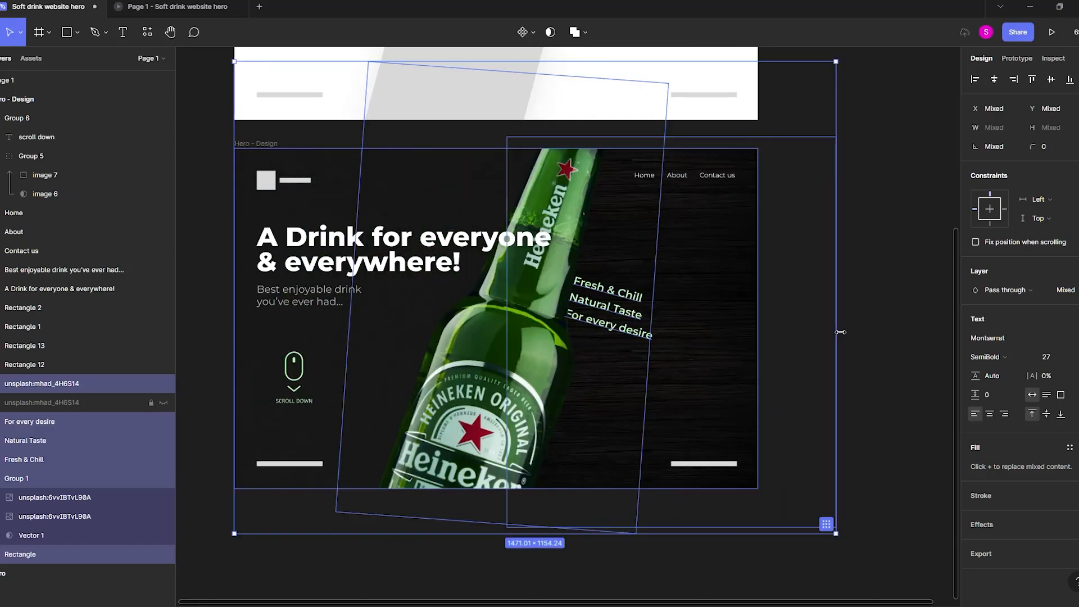
left_click(921, 371)
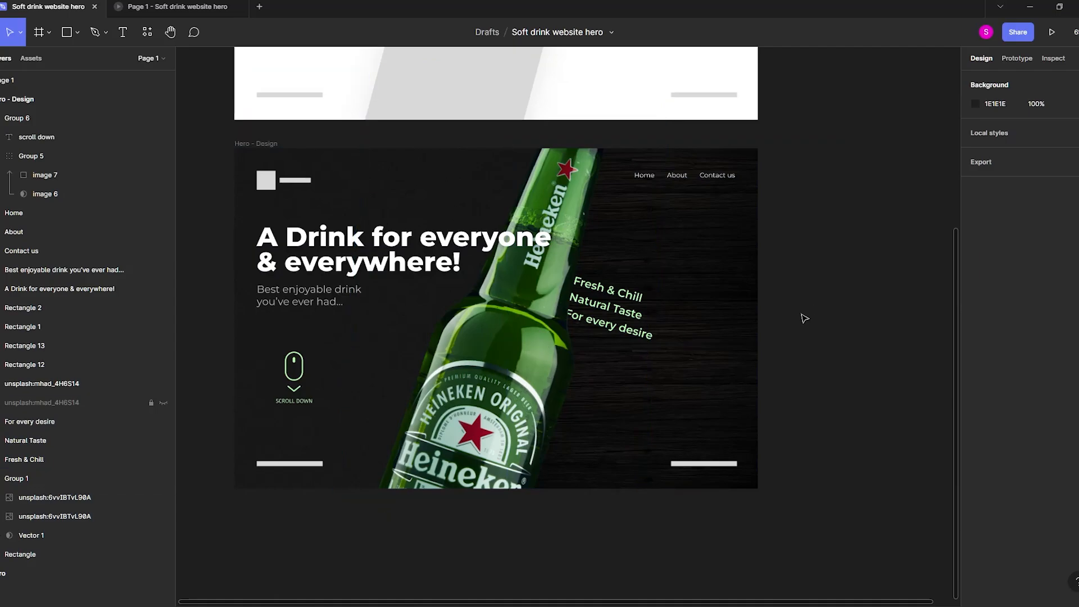
Delete the gray placeholder bar in the lower-right corner of the Hero - Design frame.
scroll(823, 459, "up", 5)
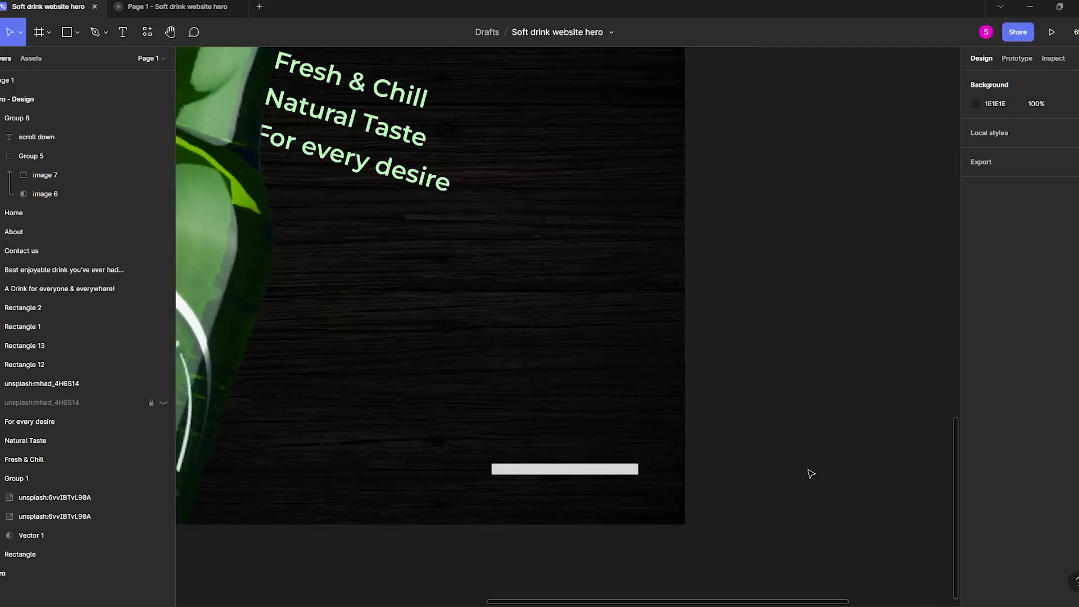
left_click(729, 463)
scroll(723, 472, "up", 1)
key("Delete")
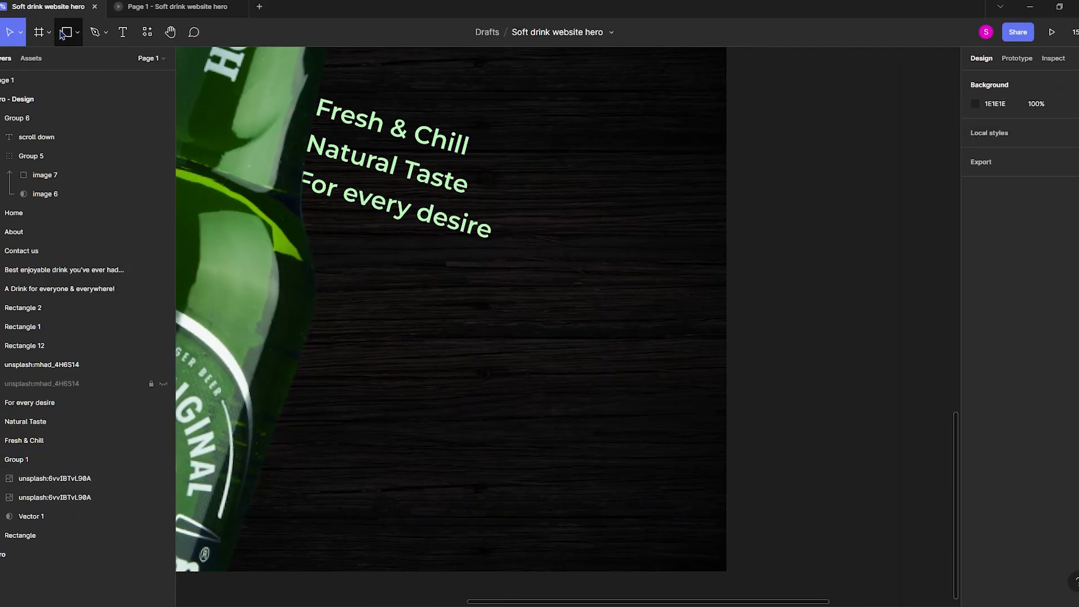
Draw a thin rectangle about 71 × 6 in the hero's lower-right corner and set its corner radius to 26.
key("r")
left_click(78, 33)
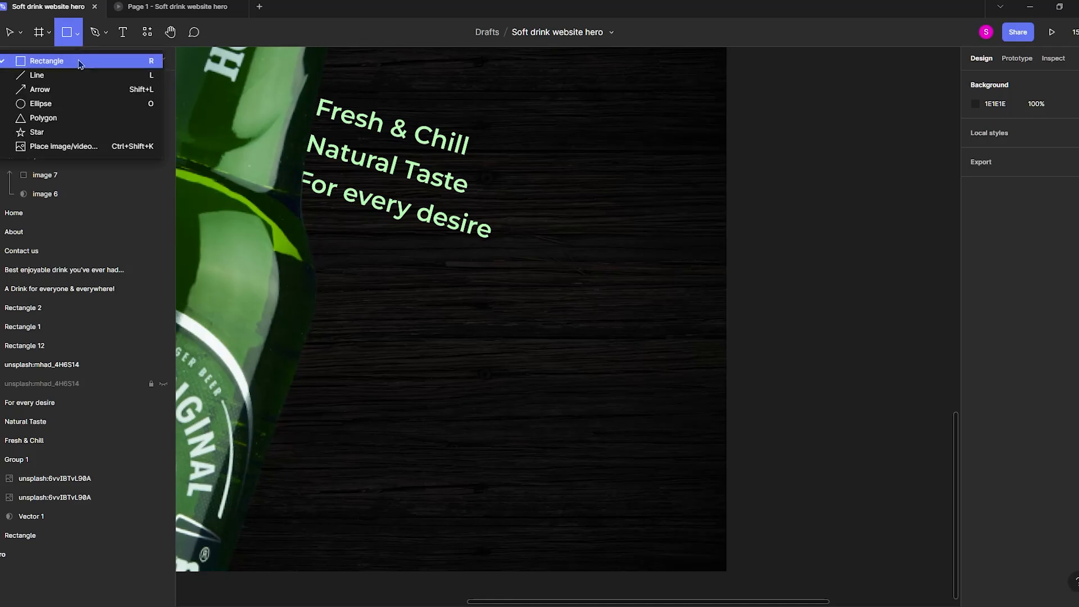
left_click(78, 60)
left_click_drag(526, 501, 584, 508)
scroll(545, 504, "up", 5)
scroll(527, 521, "down", 1)
left_click_drag(1031, 153, 1046, 150)
Move the rounded bar right to X 1154, keeping it at Y 767.
scroll(677, 395, "down", 5)
left_click_drag(656, 416, 639, 489)
key("ctrl+z")
scroll(646, 446, "down", 4)
scroll(596, 517, "up", 4)
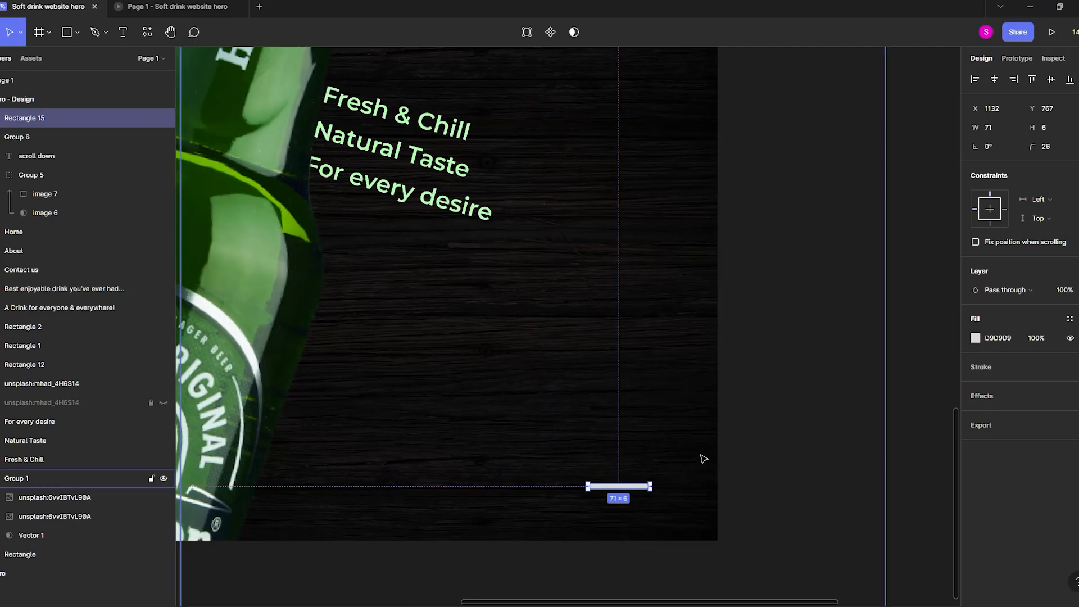
key("Right")
key("Right")
key("Right")
key("Right")
key("Right")
key("Right")
key("Right")
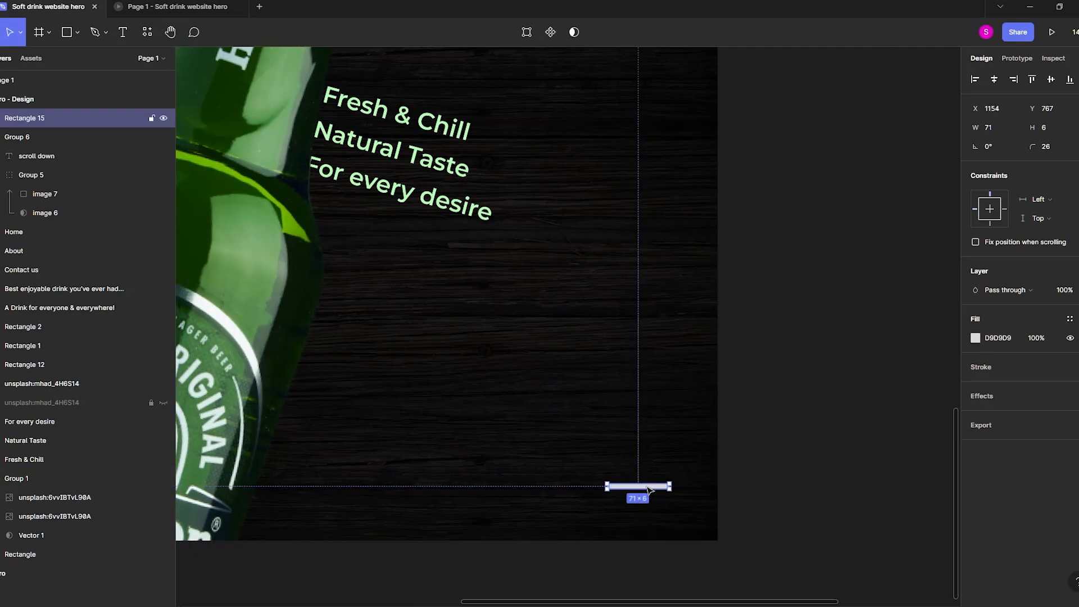
Turn the bar into a slider indicator of four 6 × 6 dots and one wider pill, spaced 5 apart.
scroll(635, 493, "up", 5)
left_click_drag(549, 471, 581, 477)
scroll(631, 466, "down", 5)
left_click(735, 472)
Set the layer opacity of the indicator's four round dots to 70%, leaving out the wide pill.
scroll(641, 459, "up", 3)
scroll(623, 481, "up", 3)
left_click(623, 478, "shift")
left_click(664, 477, "shift")
left_click(778, 478, "shift")
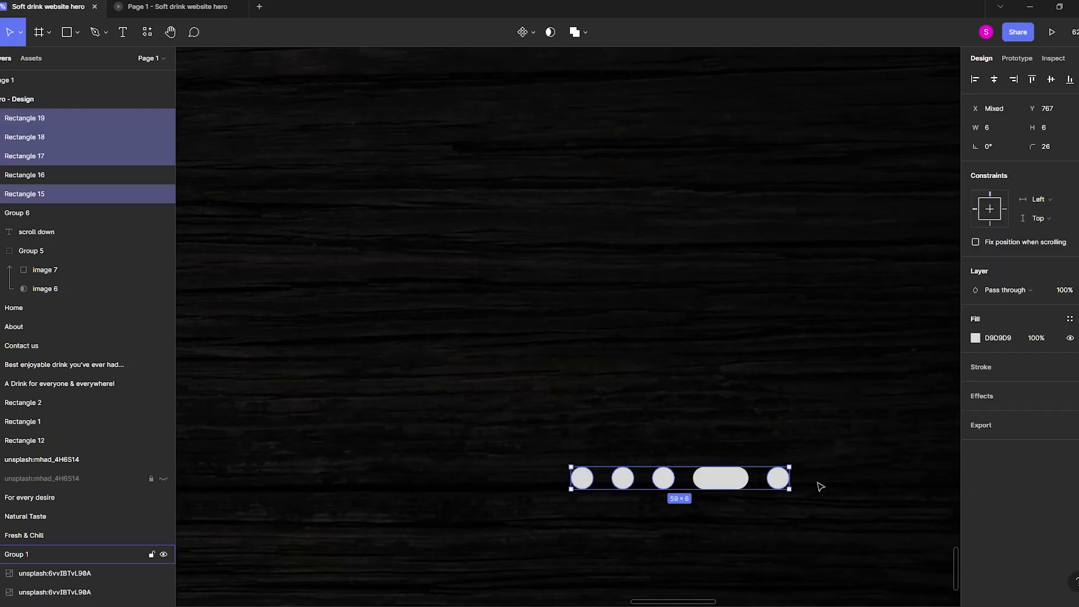
key("7")
scroll(881, 435, "down", 5)
left_click(885, 412)
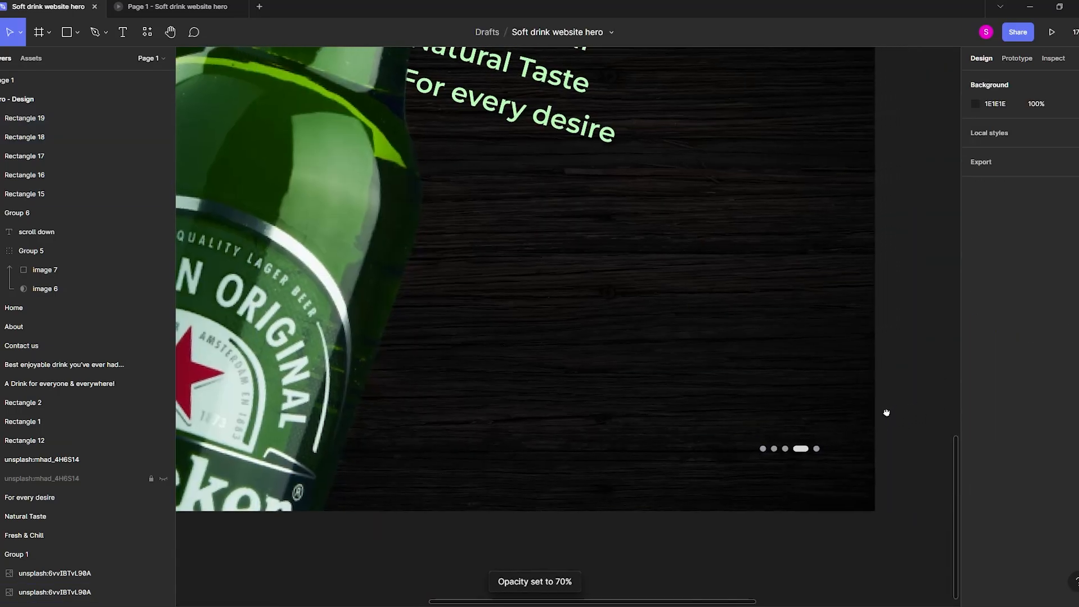
Set the layer opacity of the indicator's four round dots to 50%.
scroll(751, 463, "up", 3)
left_click_drag(750, 437, 656, 505, "ctrl")
key("Escape")
left_click(685, 476)
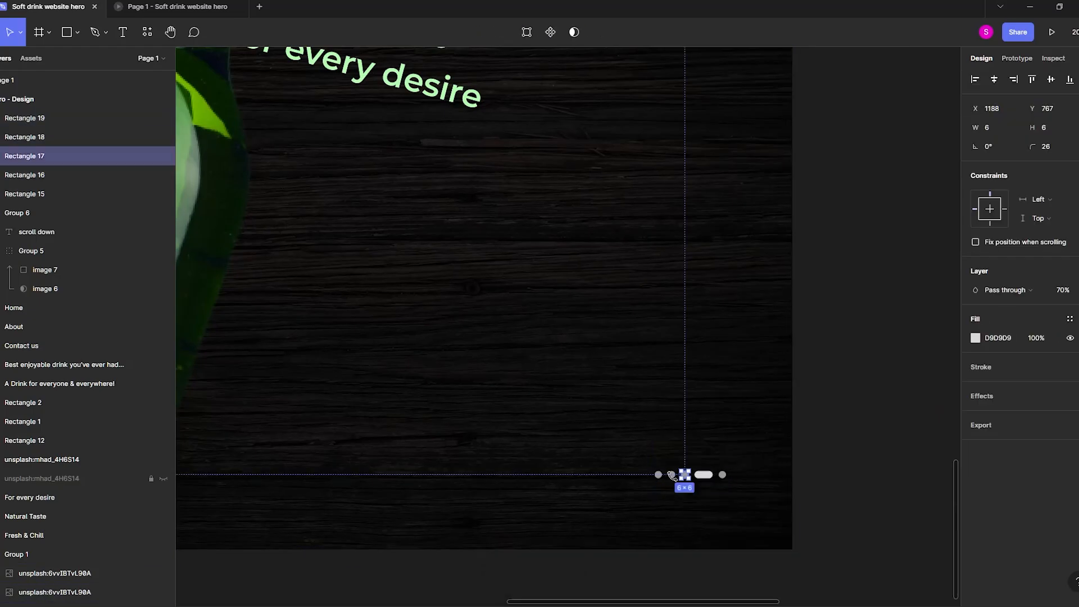
left_click(672, 477, "shift")
left_click(658, 475, "shift")
left_click(704, 475, "shift")
left_click(723, 475, "shift")
key("5")
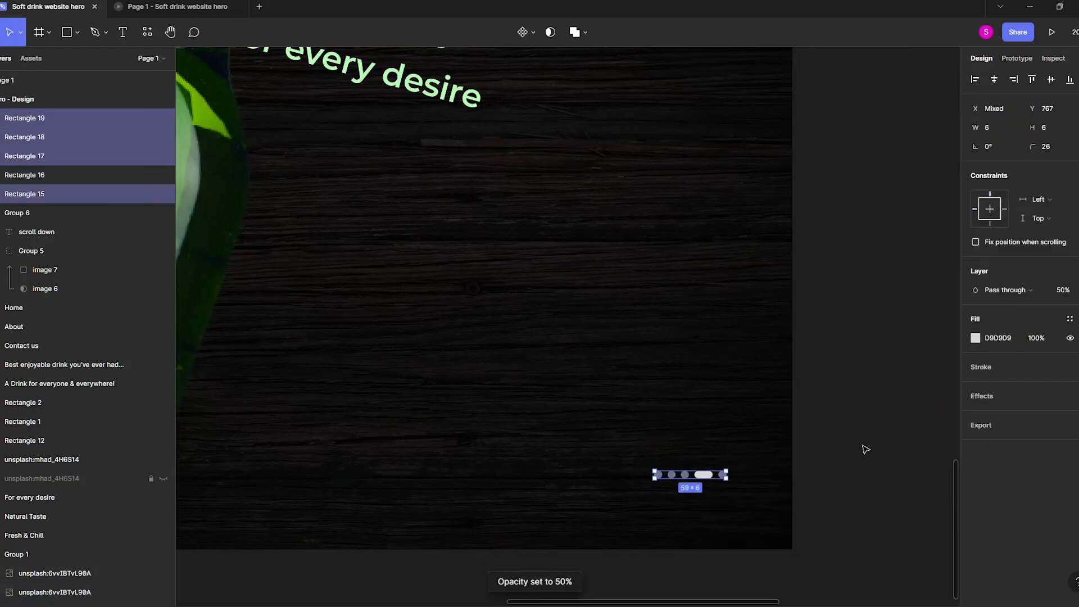
key("Escape")
Select all five slider indicator shapes and nudge them down to Y 771.
left_click_drag(741, 456, 636, 506)
scroll(655, 489, "down", 3)
scroll(761, 482, "up", 1)
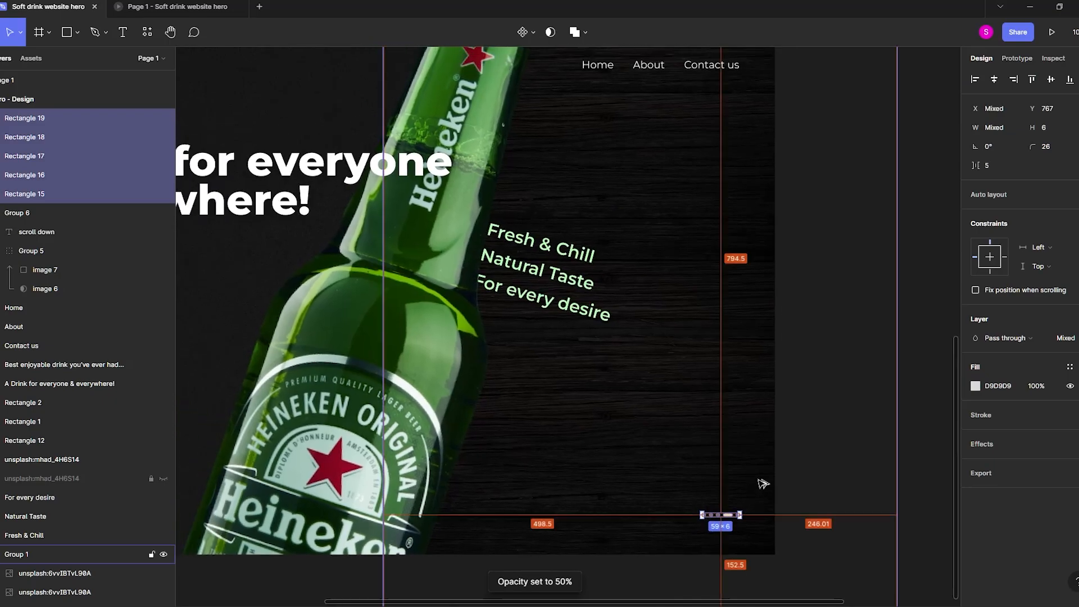
key("Down")
key("Down")
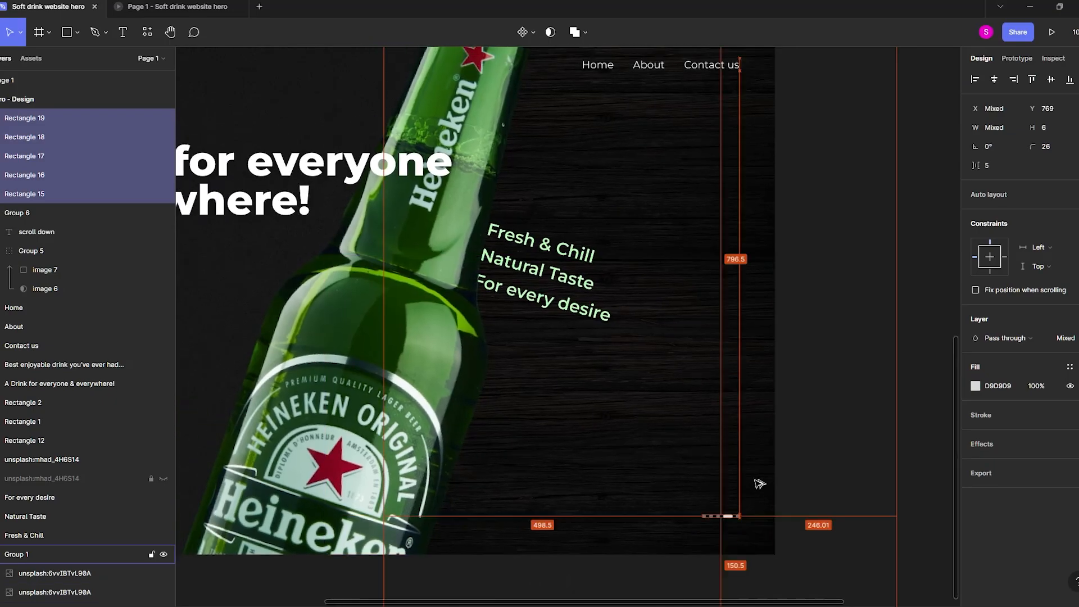
key("Down")
key("Down")
scroll(795, 455, "down", 2)
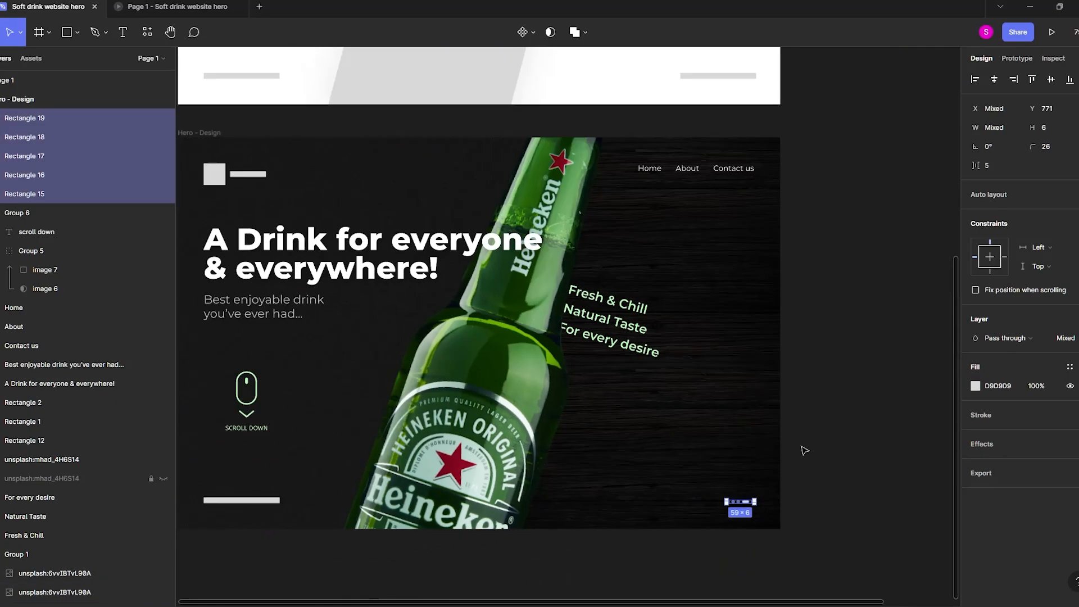
Scale the whole slider indicator up to 108 × 11, extending it up and to the left.
scroll(801, 449, "up", 4)
scroll(818, 448, "up", 1)
left_click_drag(746, 559, 722, 553)
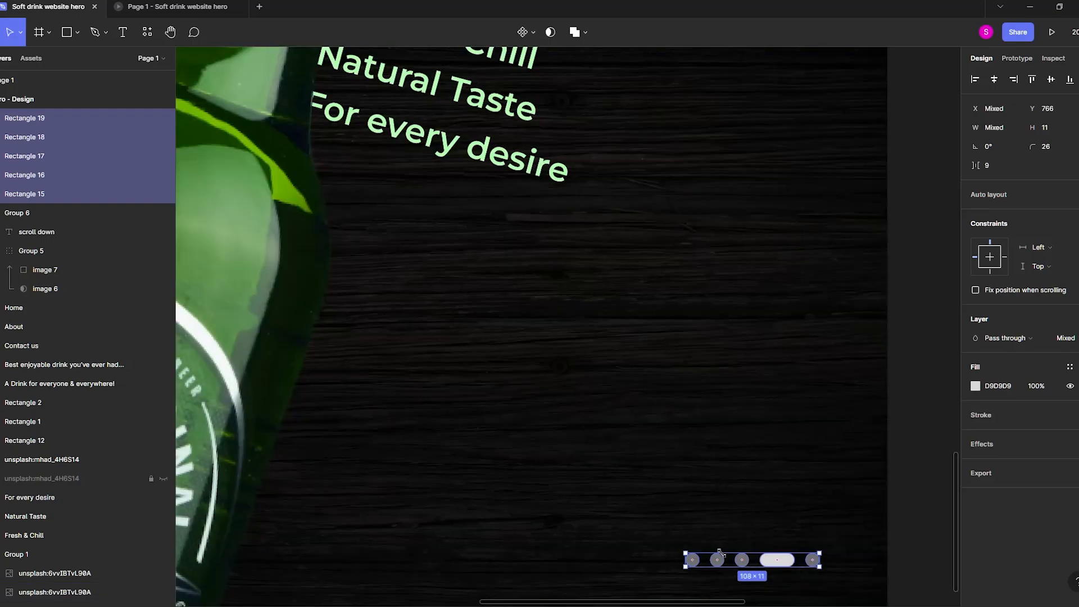
scroll(752, 533, "down", 5)
scroll(852, 488, "down", 4)
scroll(852, 486, "right", 2)
scroll(852, 486, "up", 1)
left_click(851, 485)
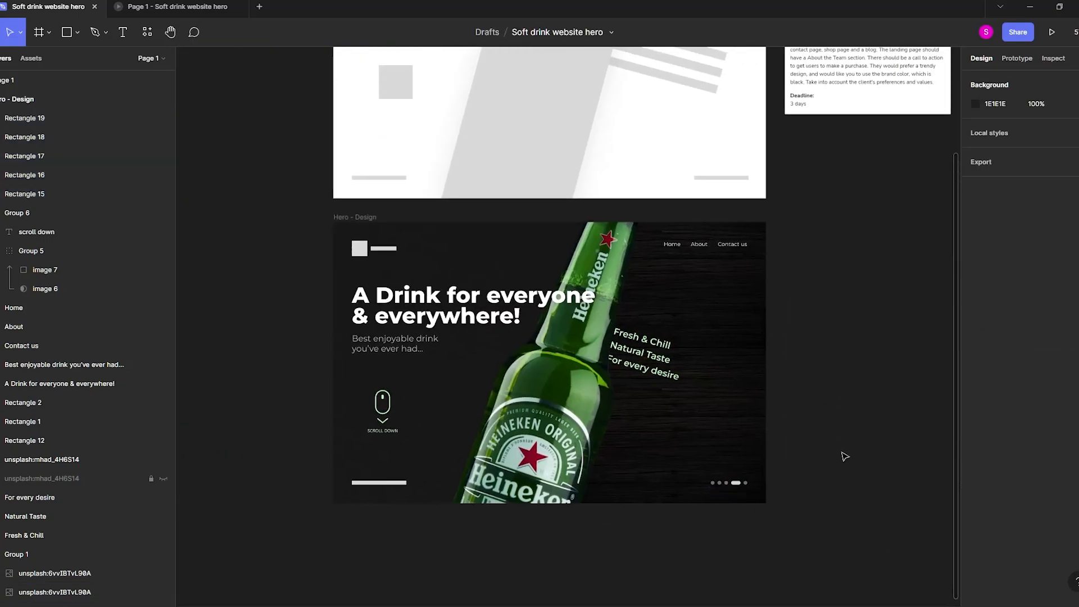
Delete the gray placeholder bar in the hero's lower-left corner.
scroll(855, 466, "up", 1)
scroll(521, 468, "up", 2)
left_click(390, 511)
scroll(394, 511, "left", 3)
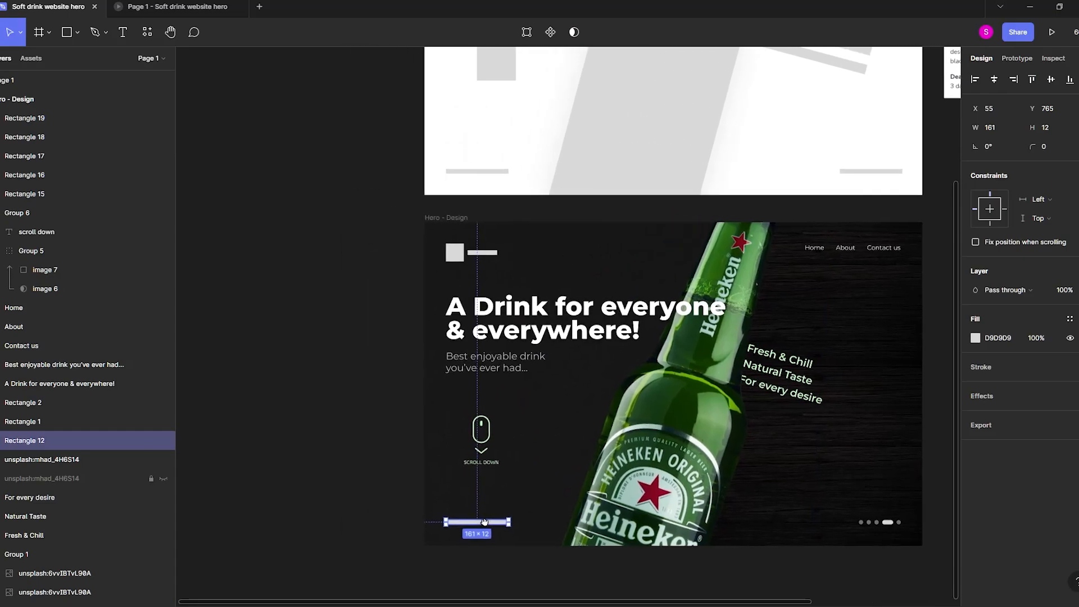
scroll(485, 522, "up", 2)
left_click(490, 270)
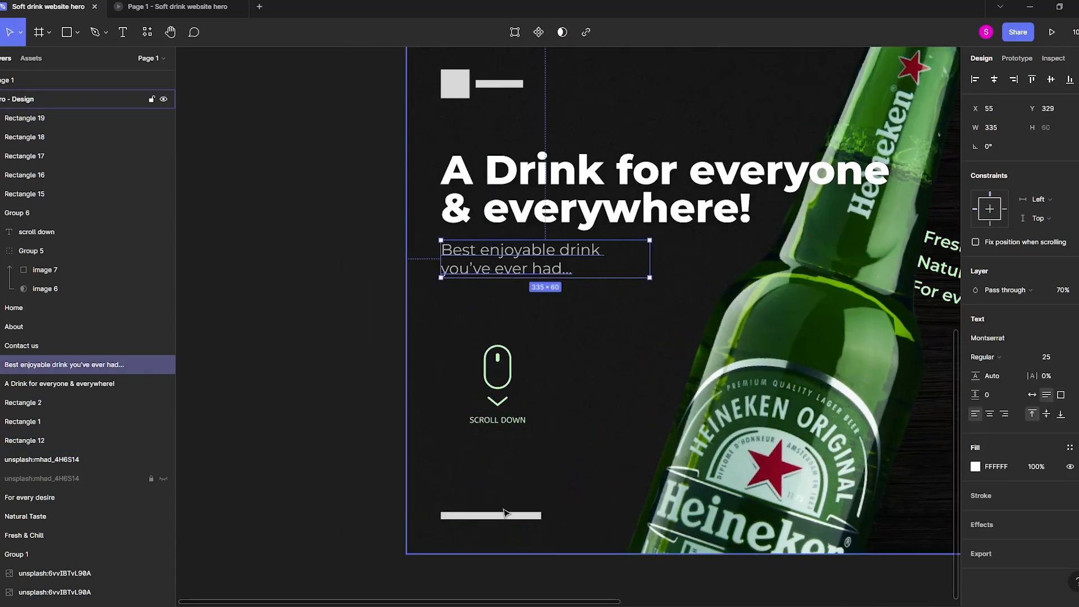
left_click(503, 512)
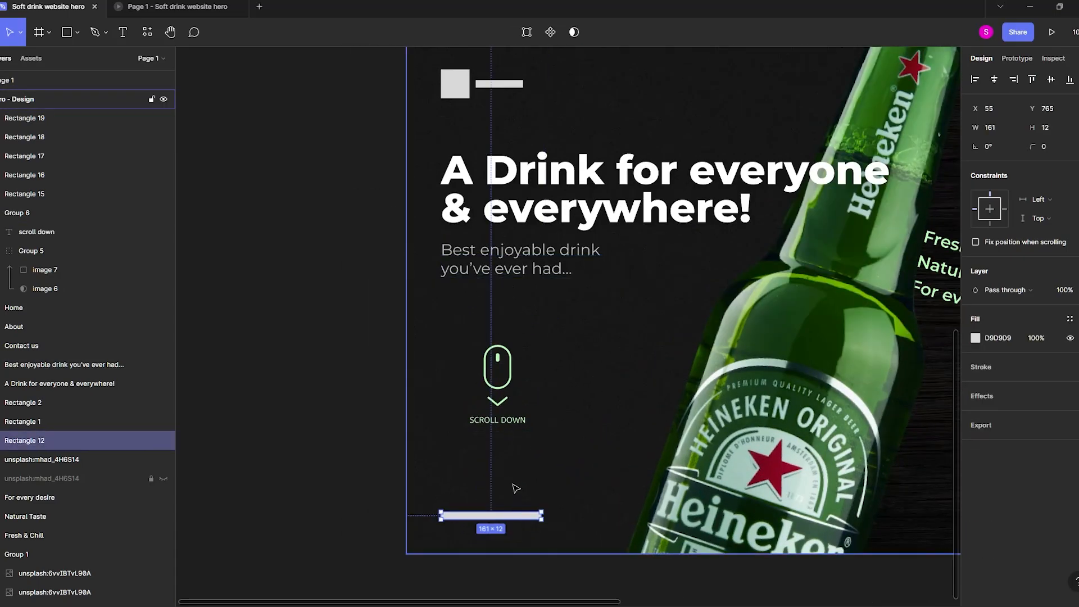
key("Delete")
Add a "Heineken" text label in the hero's lower-left corner, where the placeholder bar was.
key("t")
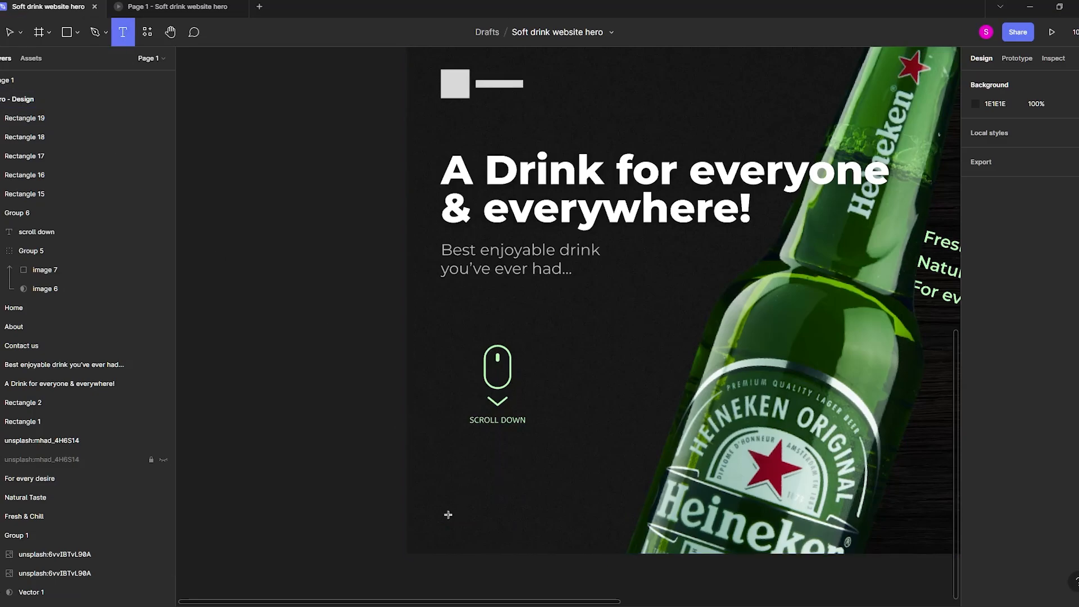
left_click(448, 514)
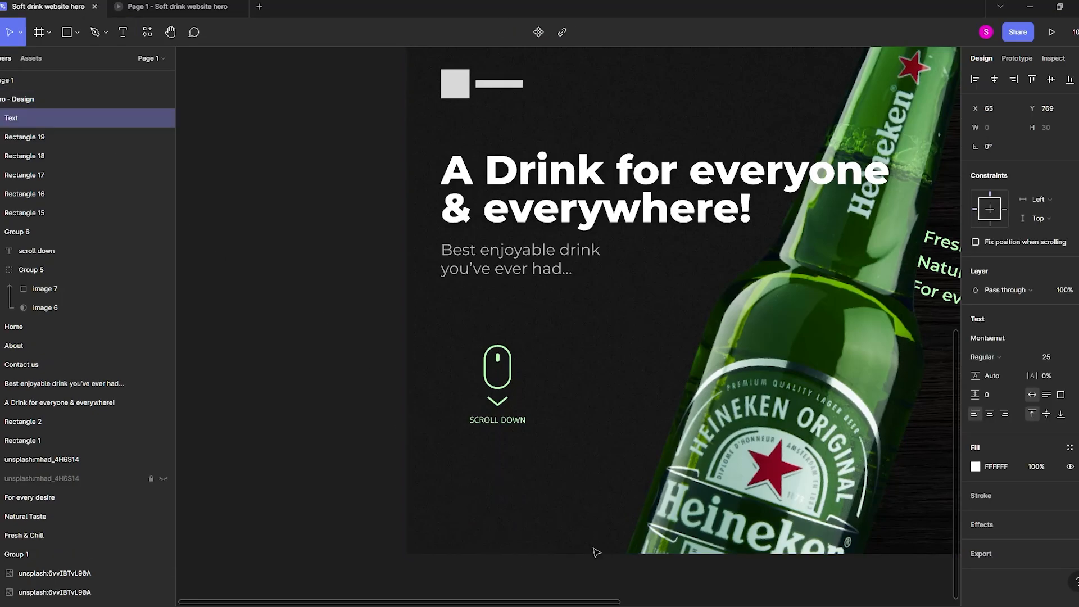
left_click_drag(574, 482, 519, 504)
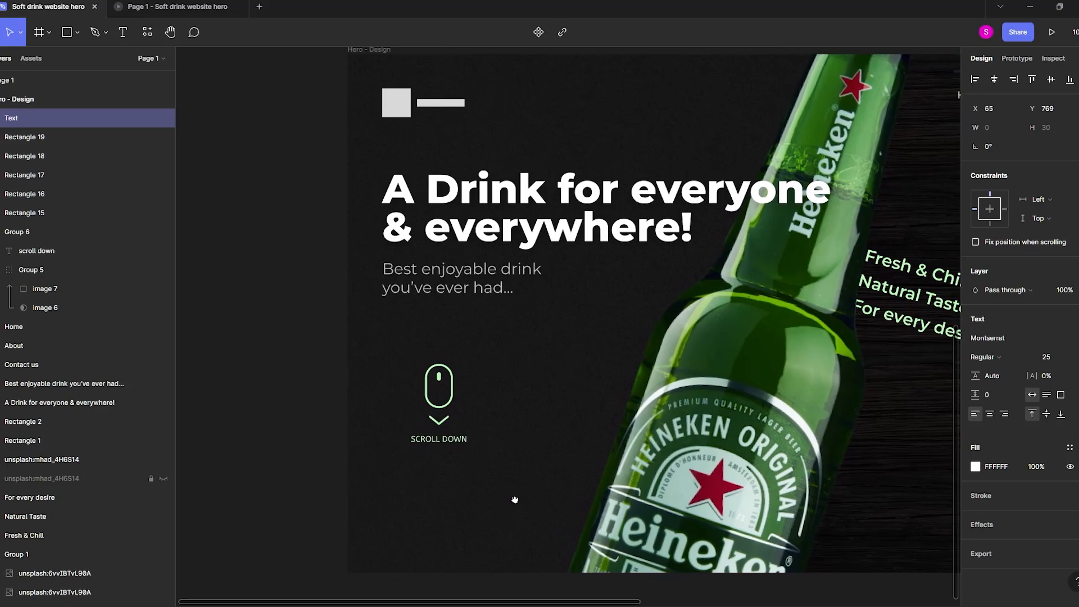
left_click_drag(696, 283, 655, 291)
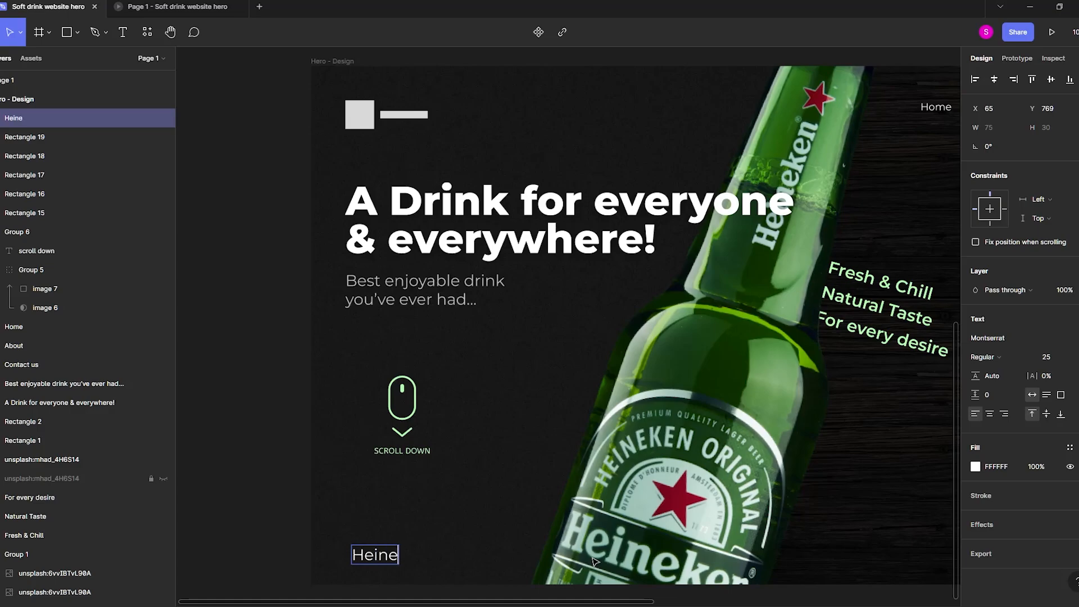
type("ken")
key("Escape")
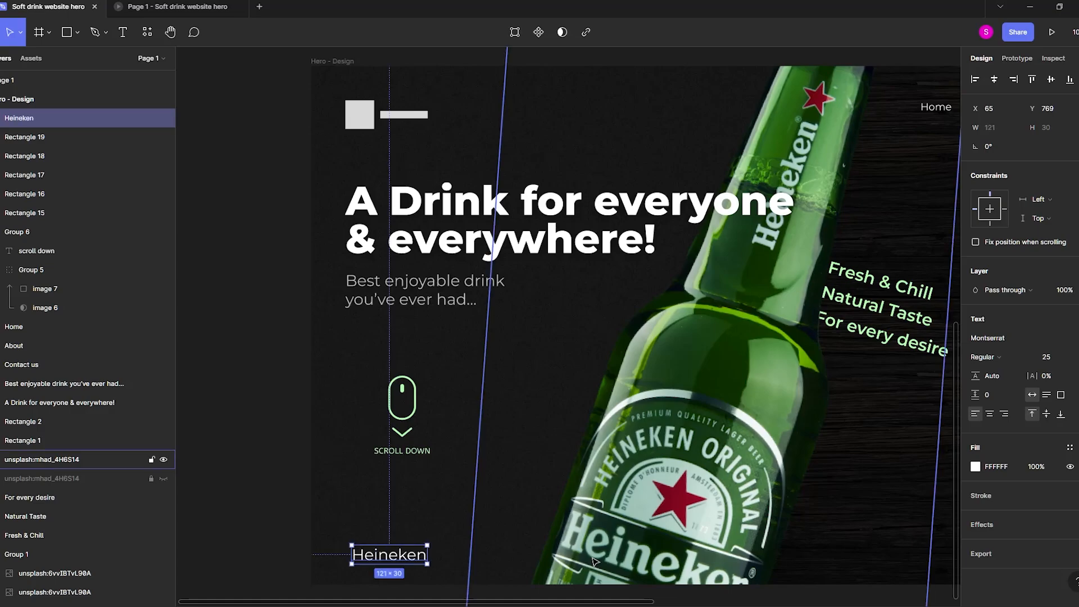
Apply the subtitle's style with 70% opacity to the Heineken label and reduce its font size to 19.
left_click(406, 288)
left_click(413, 555)
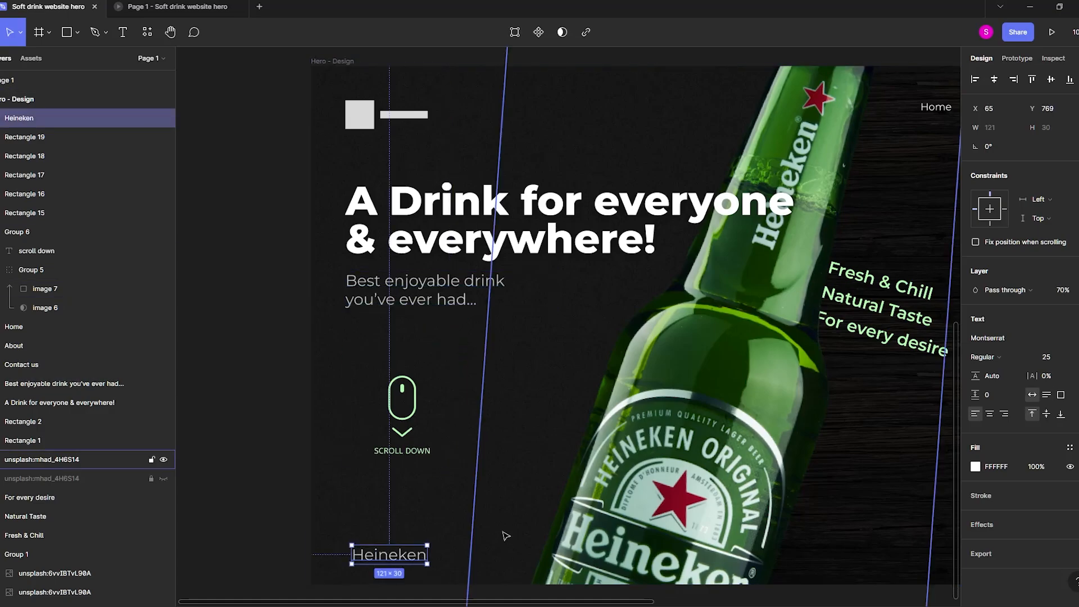
key("ctrl+shift+comma")
key("ctrl+shift+comma")
key("ctrl+shift+comma")
key("ctrl+shift+comma")
key("ctrl+shift+comma")
key("ctrl+shift+comma")
Nudge the Heineken label to X 55, Y 757 to line up with the left edge of the subtitle.
scroll(506, 535, "up", 3)
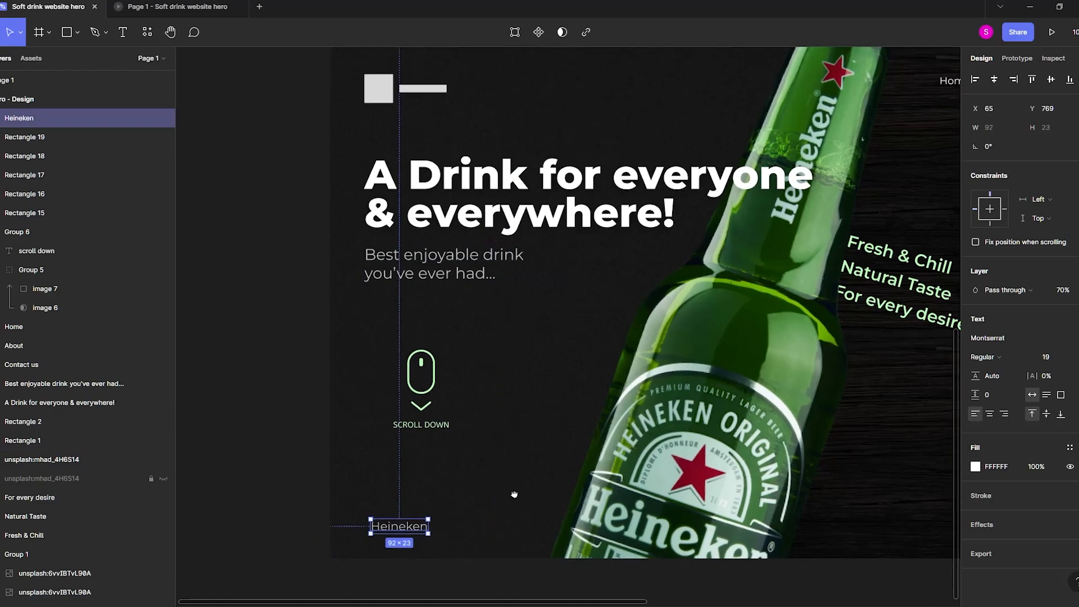
key("shift+Left")
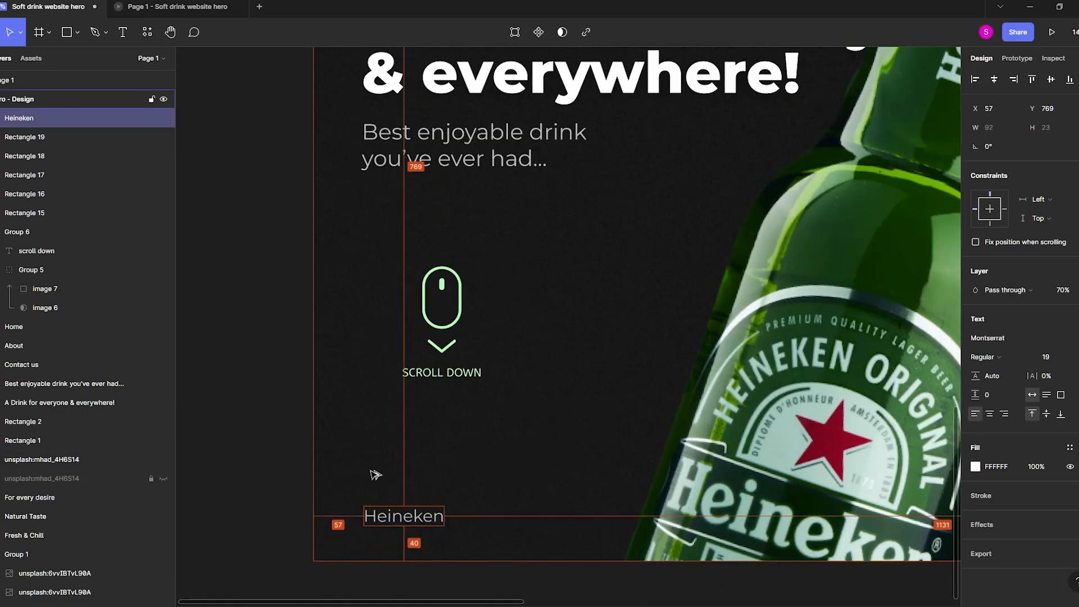
key("Up")
key("Up")
key("Up")
key("Up")
key("Up")
key("Up")
key("Up")
key("Up")
key("Up")
key("Up")
key("Up")
key("Up")
key("Up")
key("Up")
key("Up")
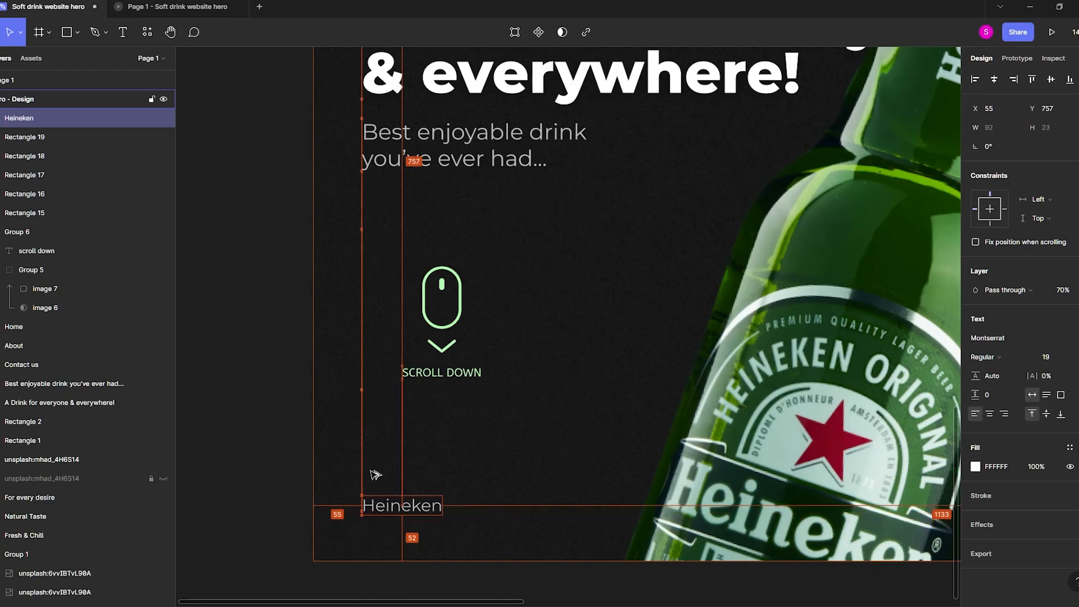
Reduce the Heineken label's font size to 15 and nudge the label down to Y 758.
left_click(264, 436)
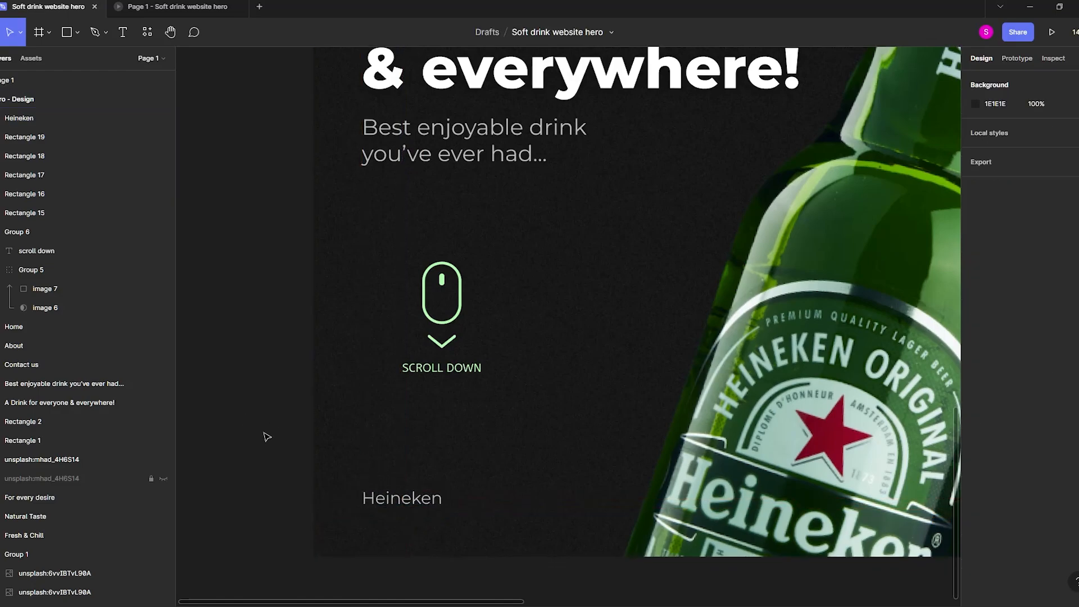
scroll(265, 458, "down", 3)
left_click(368, 505)
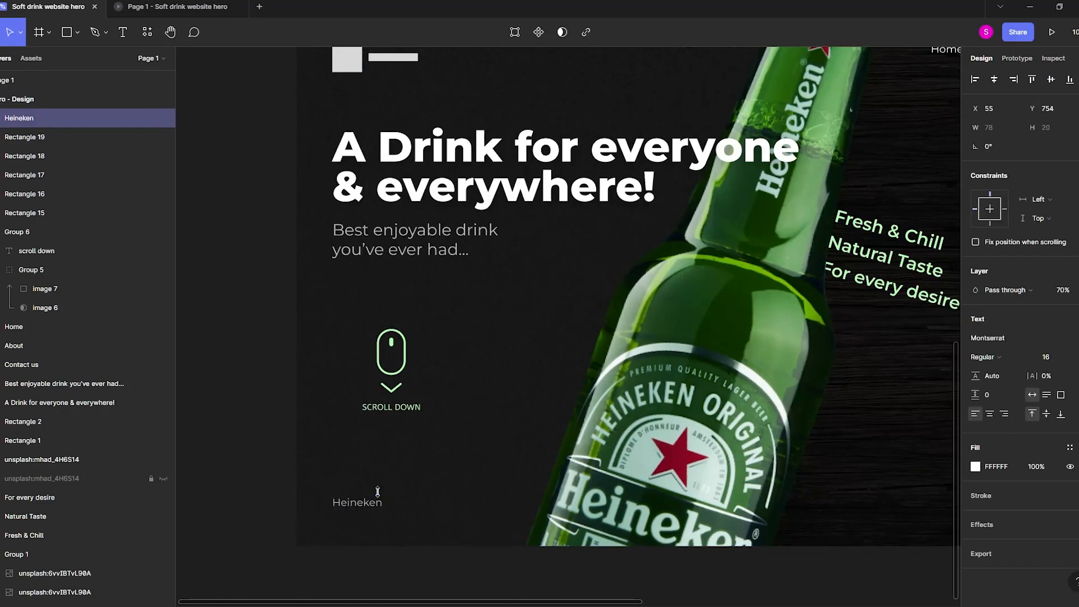
key("Down")
key("Down")
key("Down")
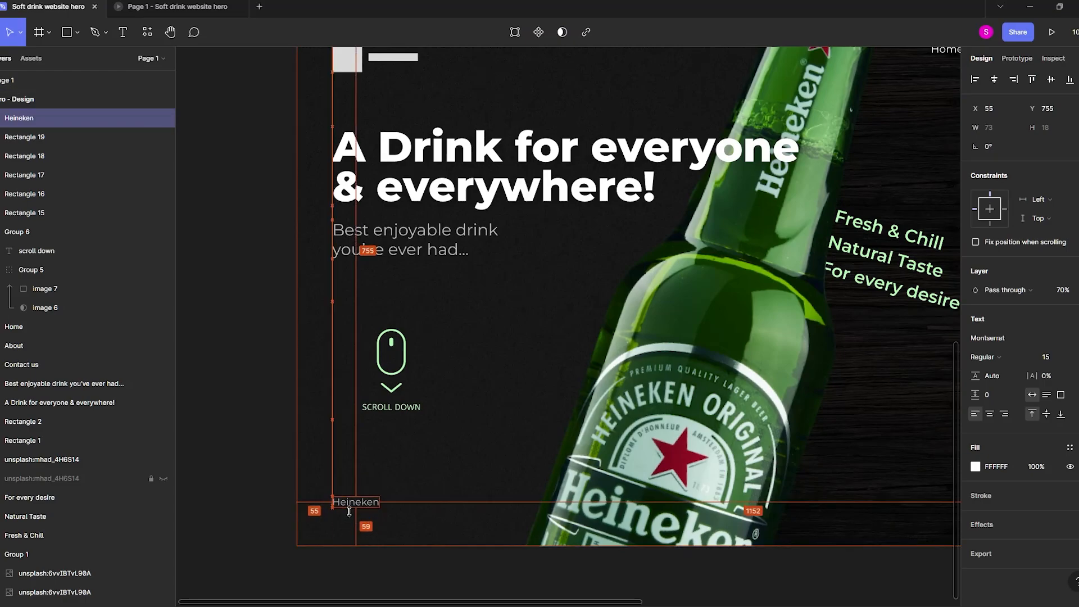
key("Down")
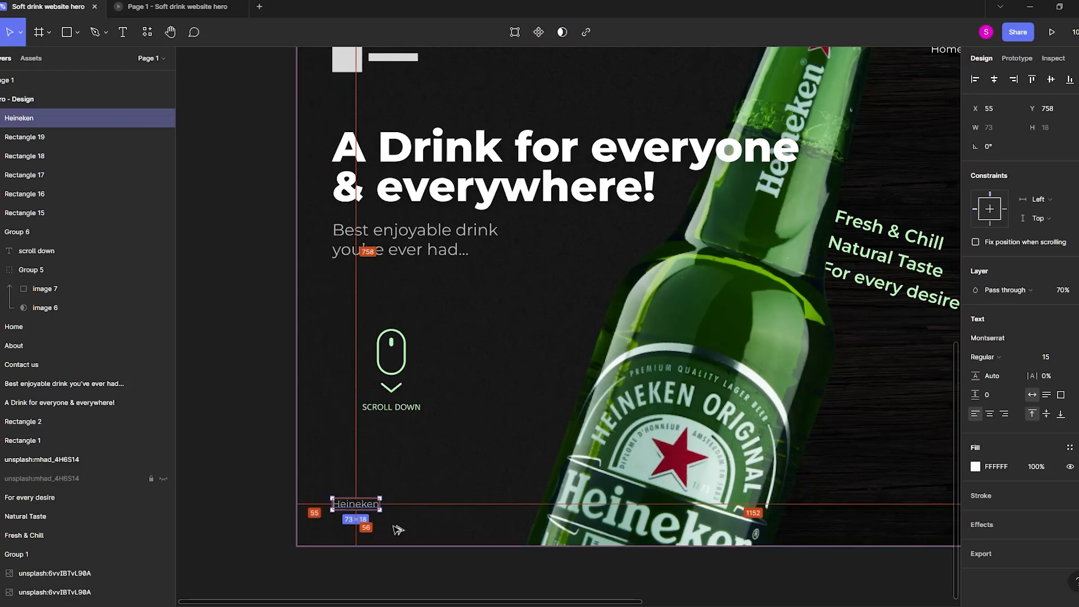
left_click(203, 471)
scroll(202, 472, "down", 5)
left_click_drag(295, 528, 431, 566)
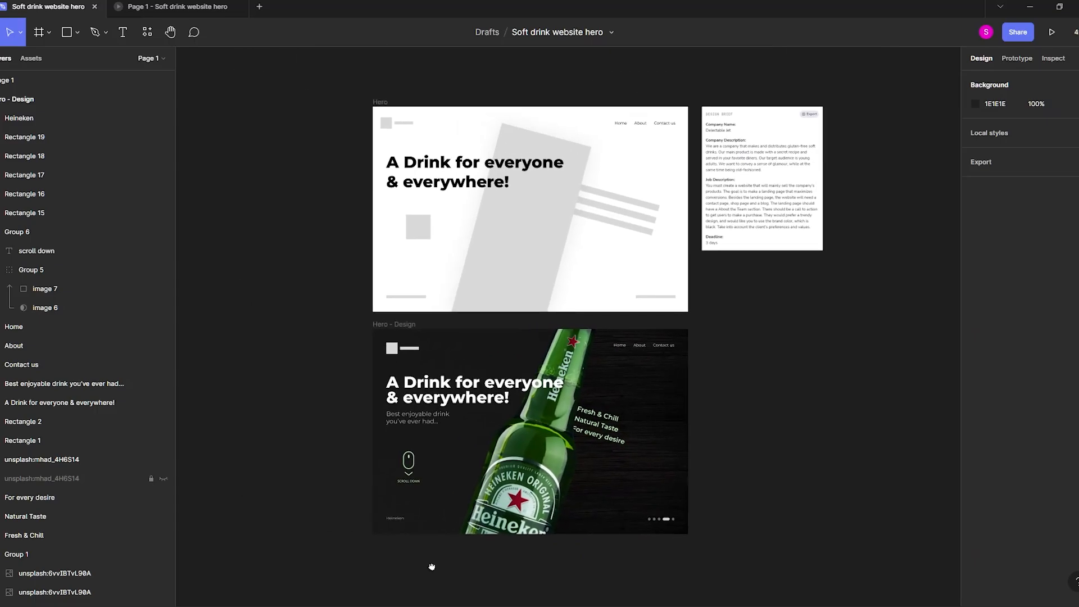
scroll(479, 562, "up", 3)
scroll(597, 562, "right", 2)
scroll(597, 562, "down", 1)
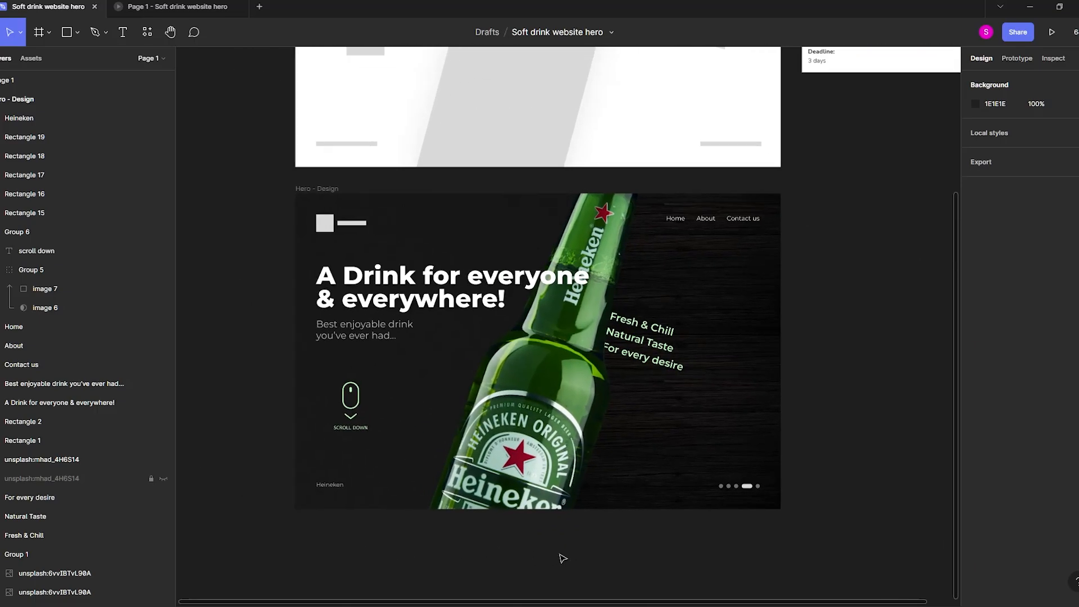